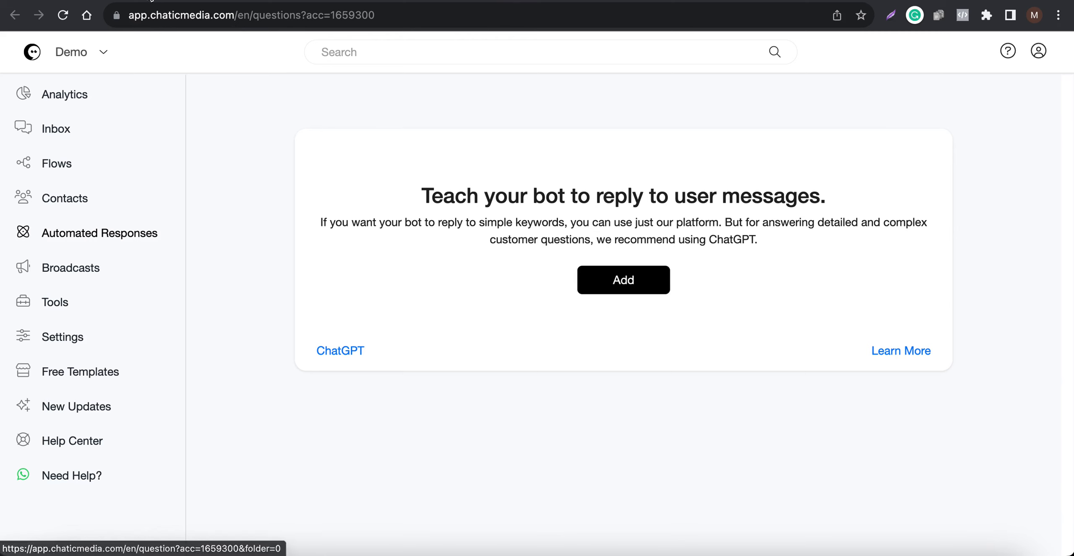
# - Read the Automated Responses help article's section on training the bot with short keywords, and return to the response setup
pyautogui.click(146, 1)
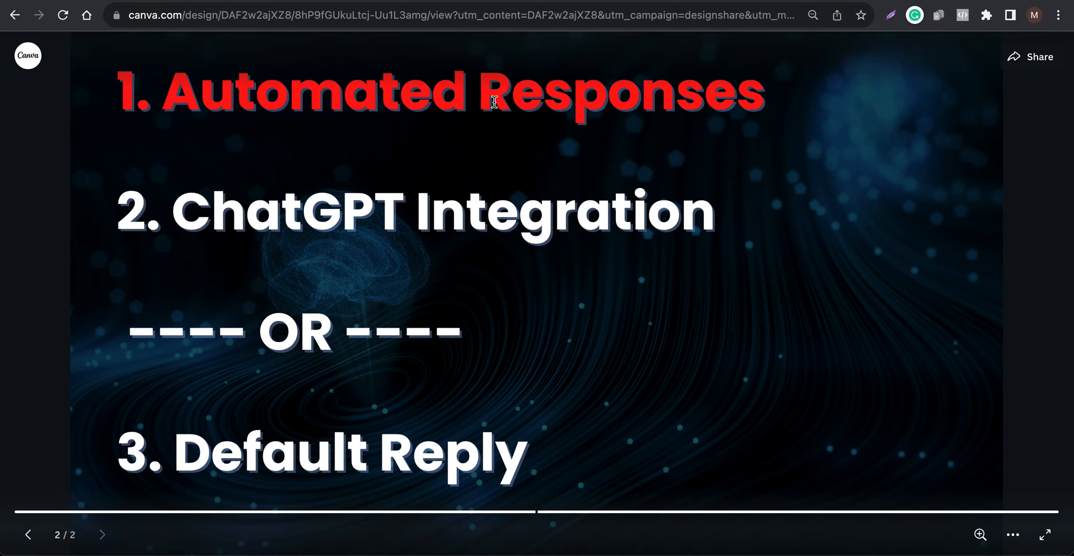
pyautogui.click(518, 0)
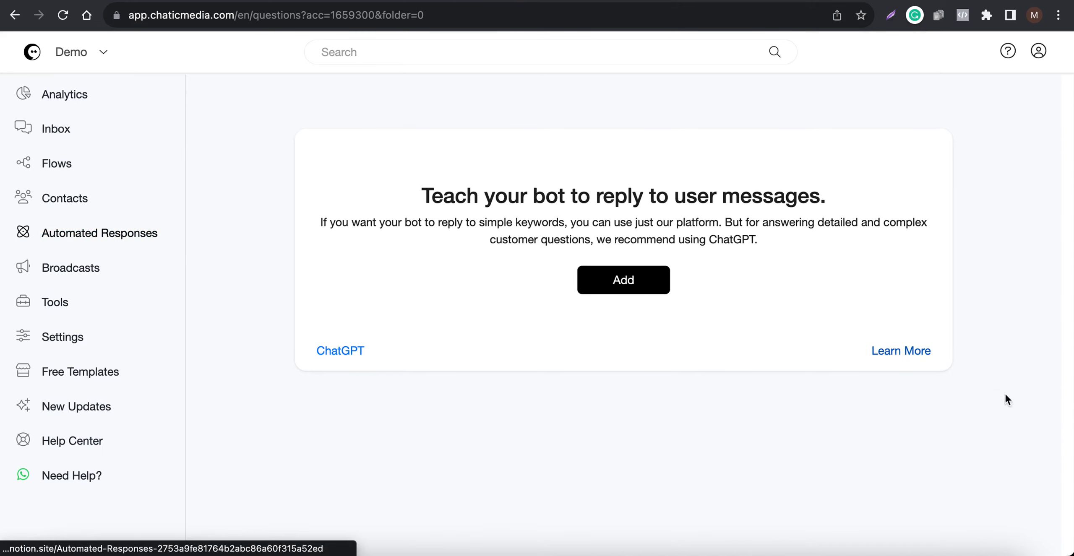
pyautogui.click(902, 351)
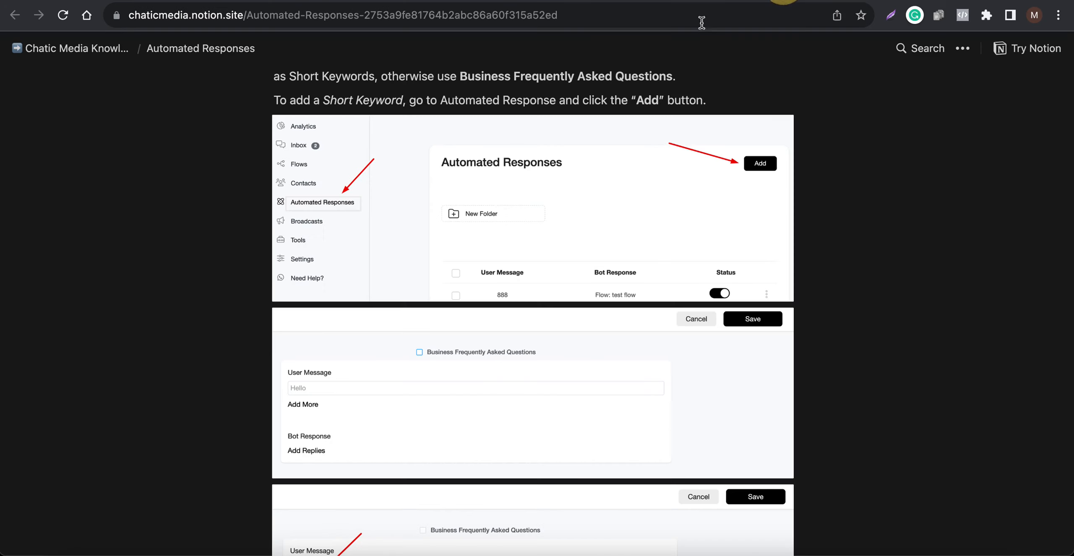
pyautogui.scroll(-10, 502, 331)
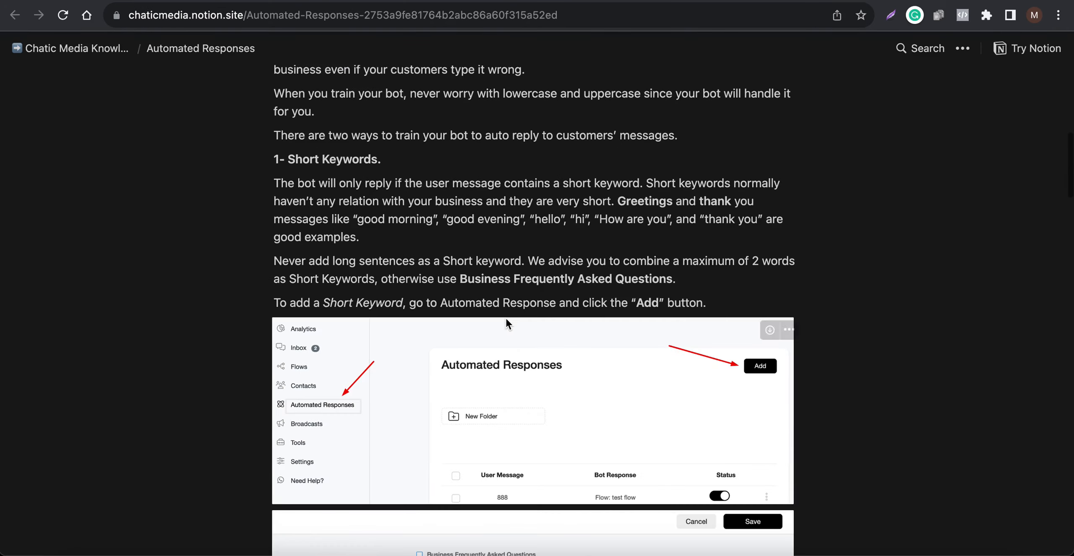
pyautogui.scroll(-5, 495, 296)
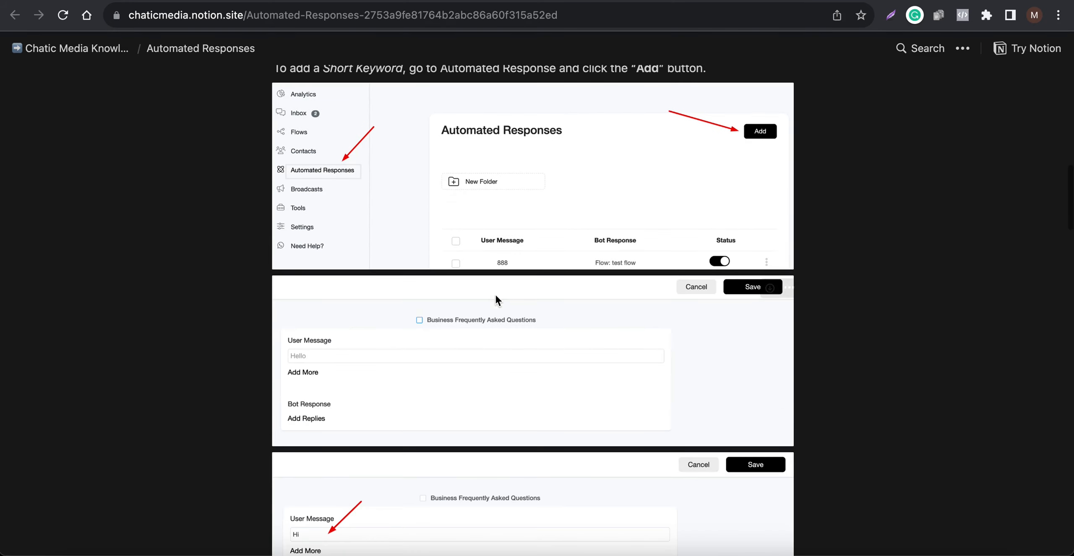
pyautogui.scroll(-7, 486, 368)
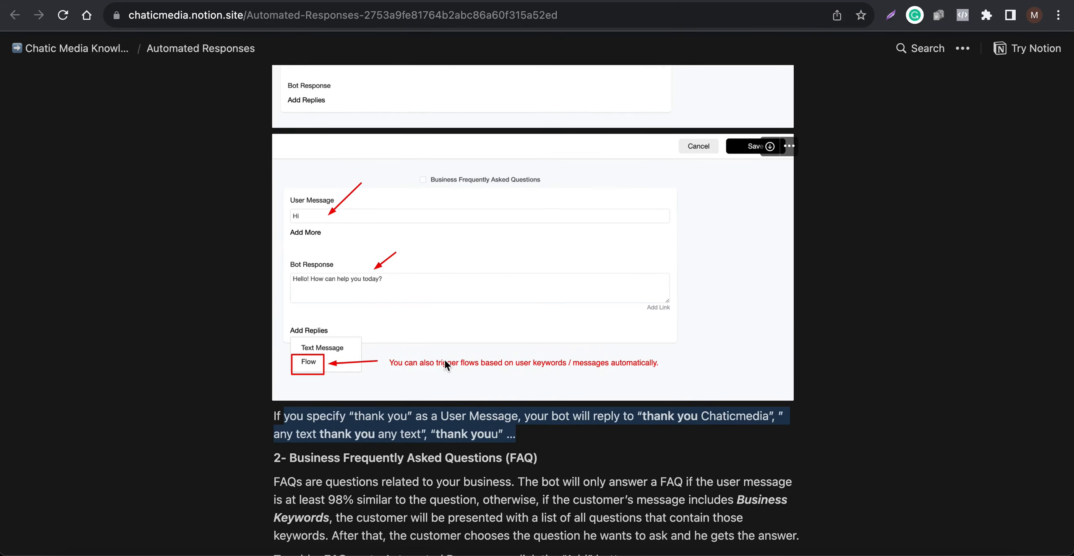
pyautogui.click(464, 1)
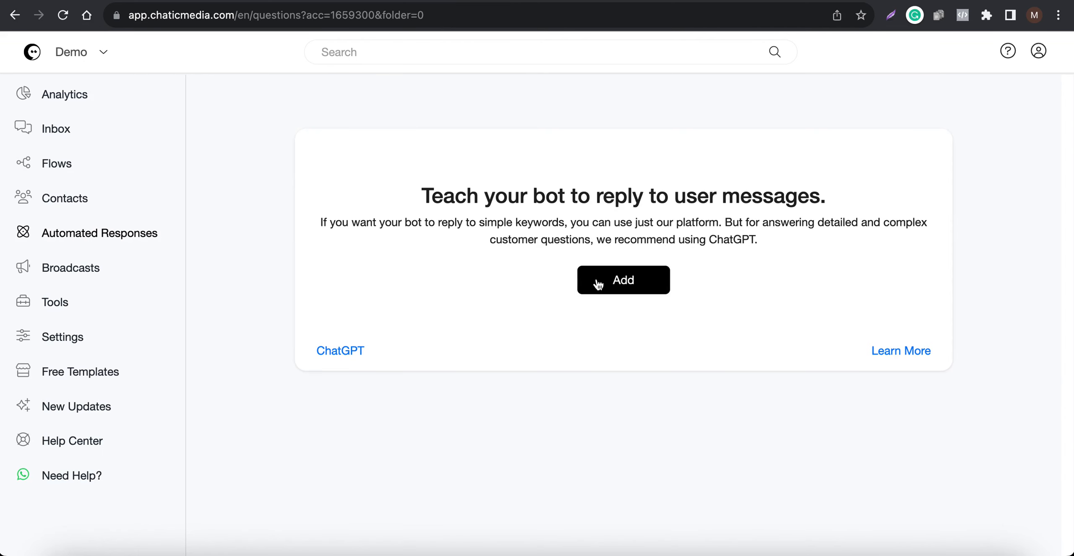
# - Create an automated response for the user message "website" and add a text message reply to it
pyautogui.click(609, 284)
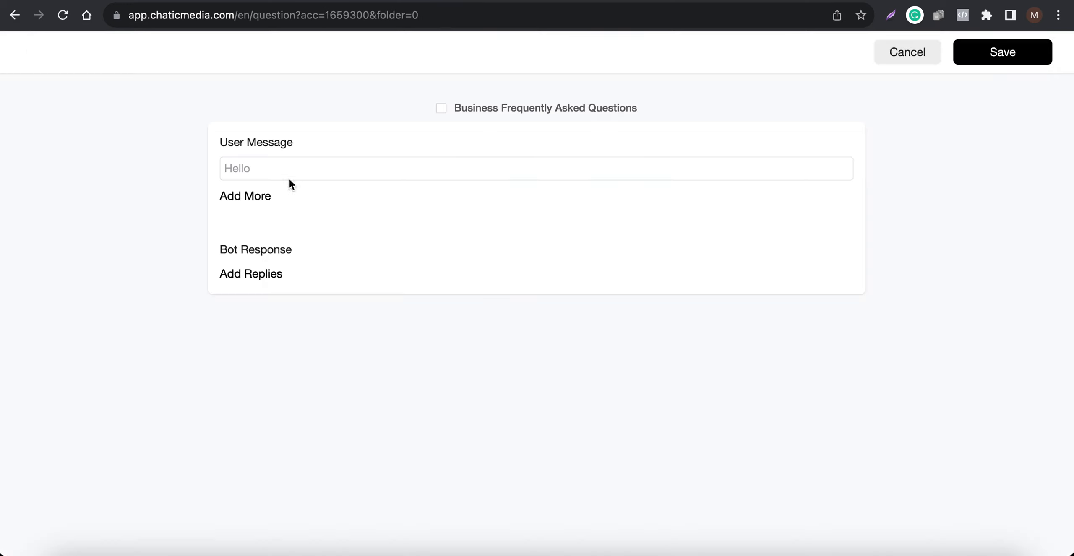
pyautogui.click(274, 171)
pyautogui.write('website')
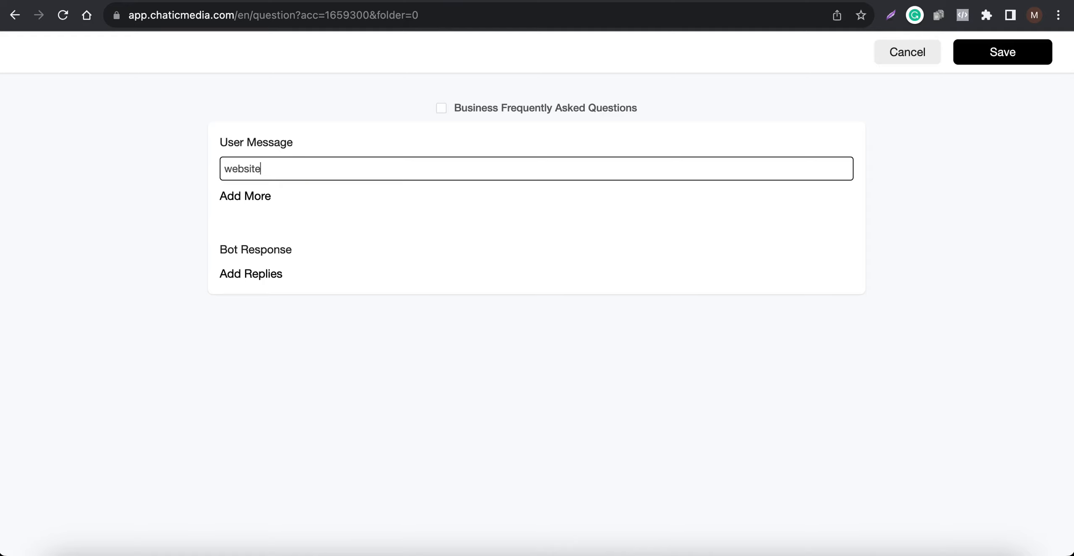
pyautogui.click(255, 279)
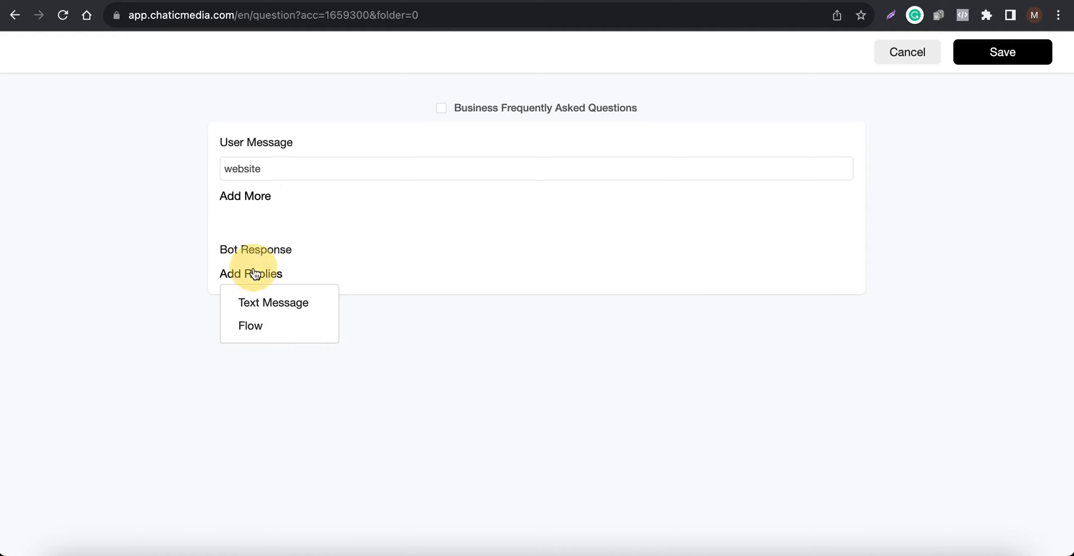
pyautogui.click(283, 306)
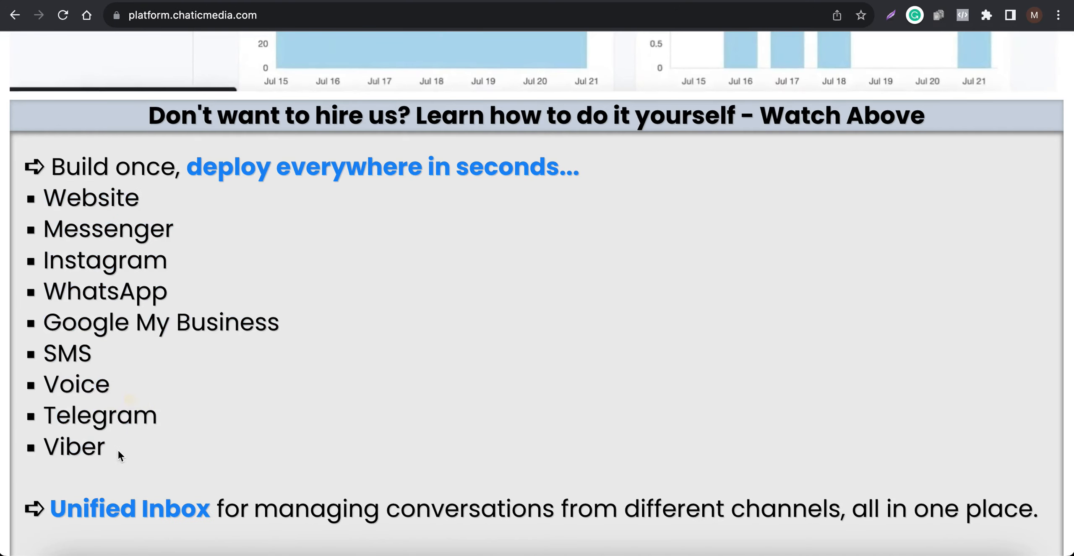
# - Review the list of deployment channels from Website to Viber on the platform.chaticmedia.com page, and return to the response form
pyautogui.moveTo(117, 451); pyautogui.dragTo(44, 192)
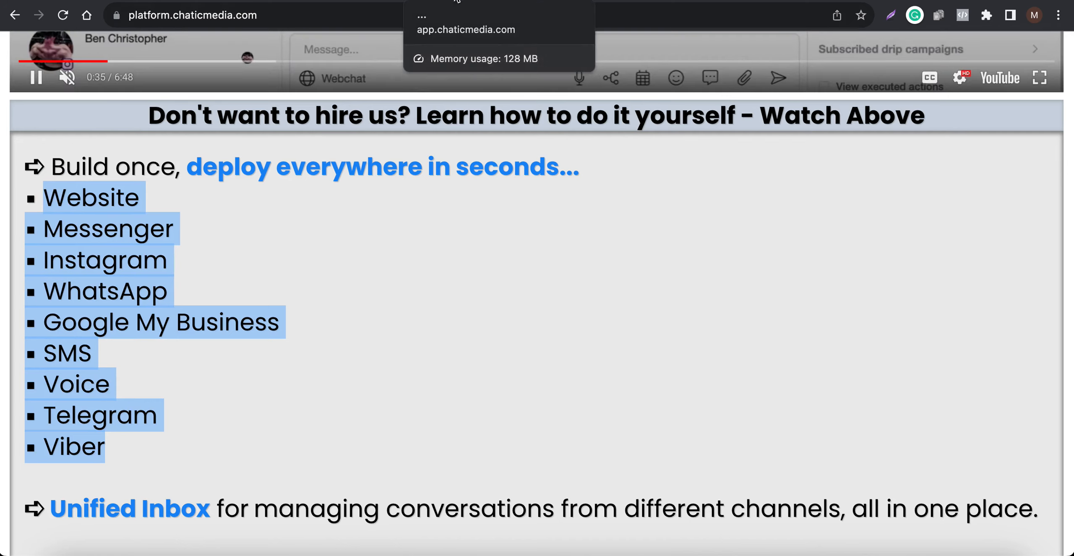
pyautogui.click(456, 2)
pyautogui.moveTo(280, 169); pyautogui.dragTo(148, 167)
# - Set the bot response to "Our website address is chaticmedia.com" and save the automated response
pyautogui.click(272, 282)
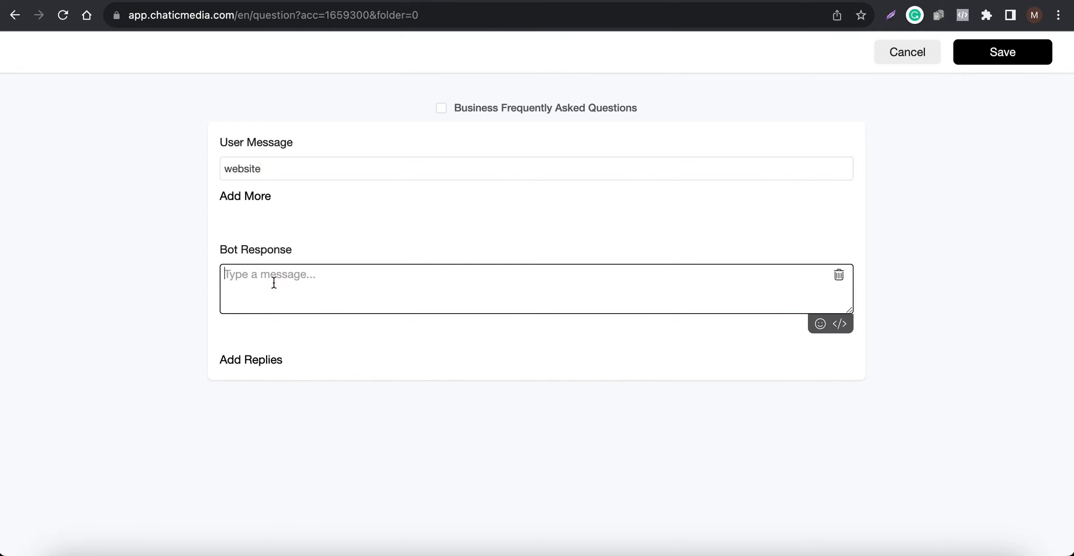
pyautogui.write('Our website address is chati')
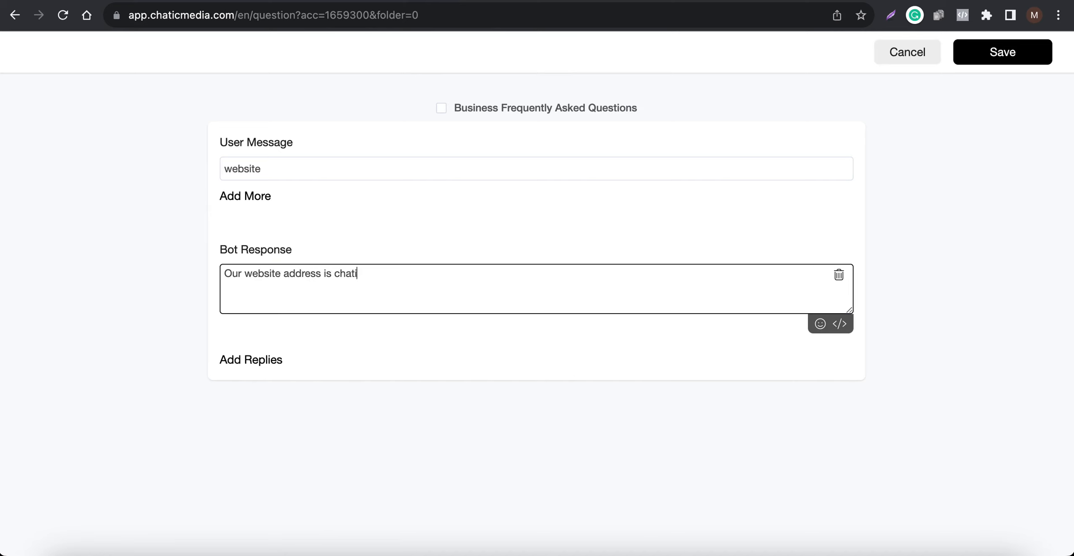
pyautogui.write('cmedia.com')
pyautogui.doubleClick(273, 170)
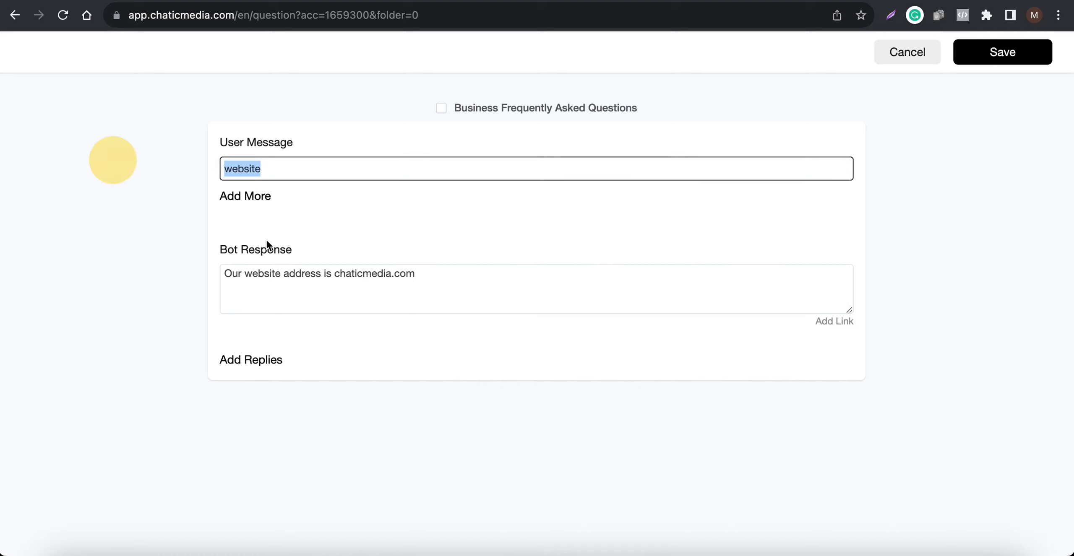
pyautogui.moveTo(457, 273); pyautogui.dragTo(185, 263)
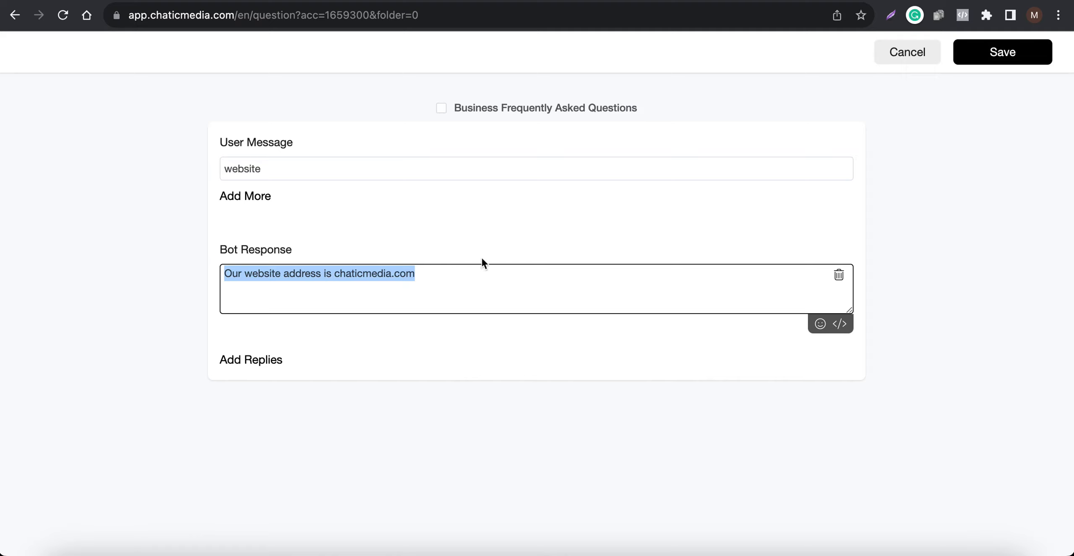
pyautogui.click(1002, 51)
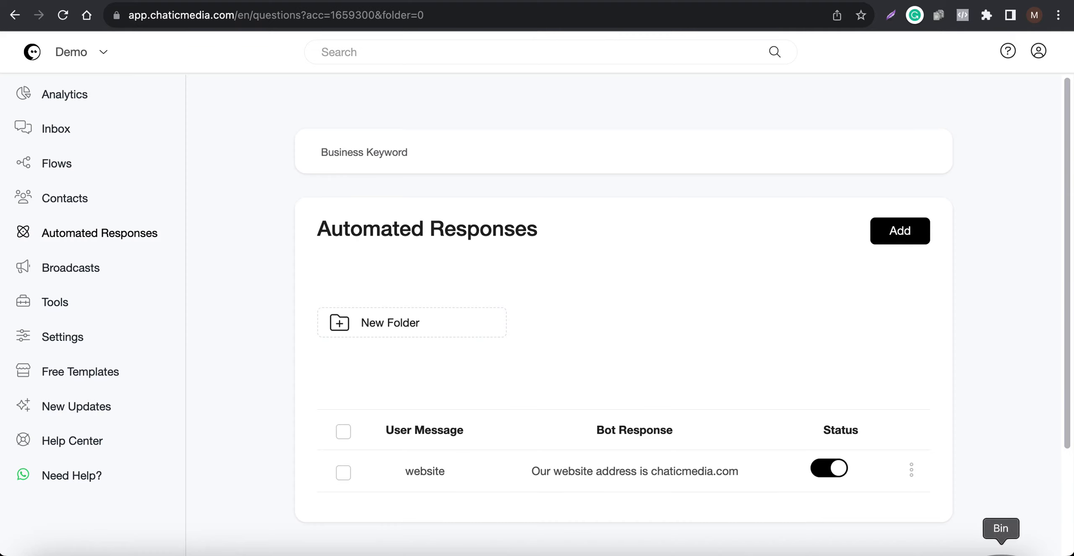
# - Switch to the mirrored phone's Instagram chat and send the message "Website" to test the keyword
pyautogui.click(926, 553)
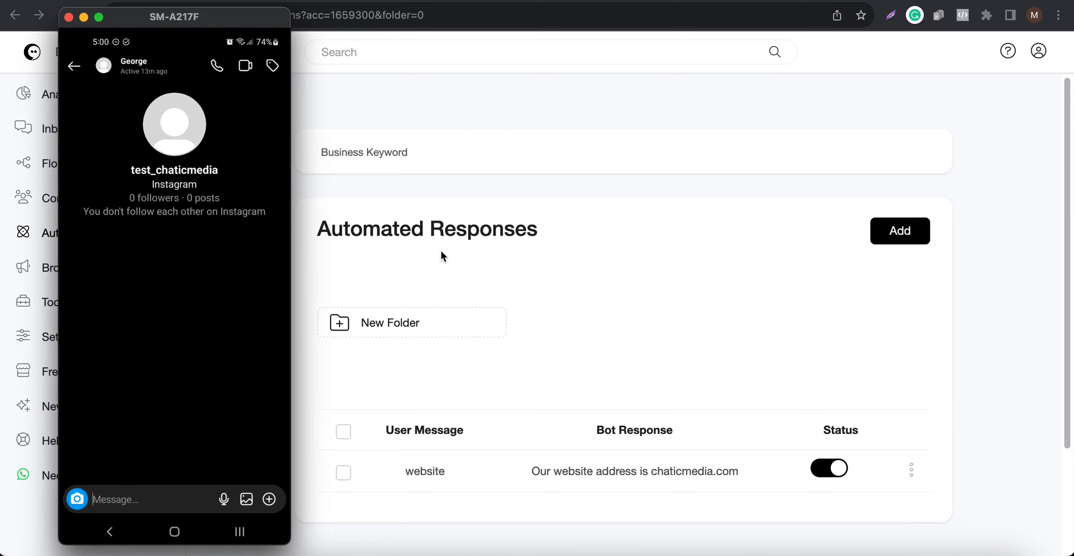
pyautogui.write('Webiste')
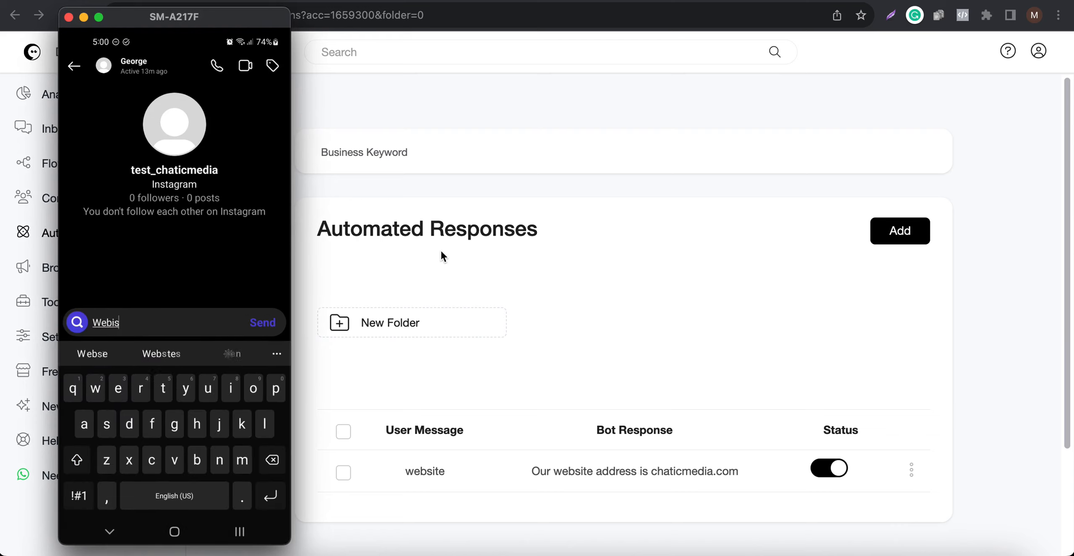
pyautogui.press('BackSpace')
pyautogui.press('BackSpace')
pyautogui.press('BackSpace')
pyautogui.press('BackSpace')
pyautogui.write('site')
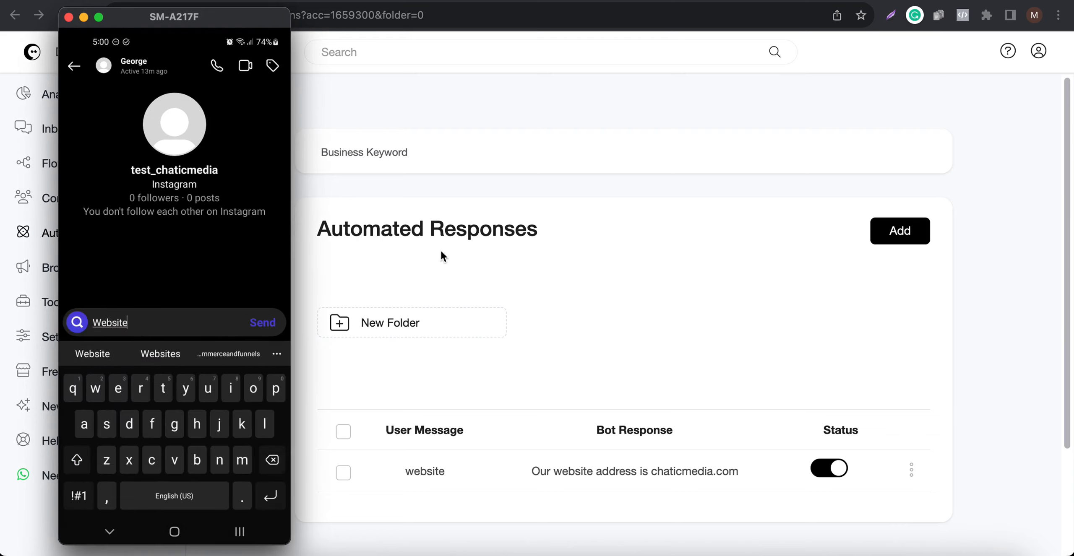
pyautogui.press('Return')
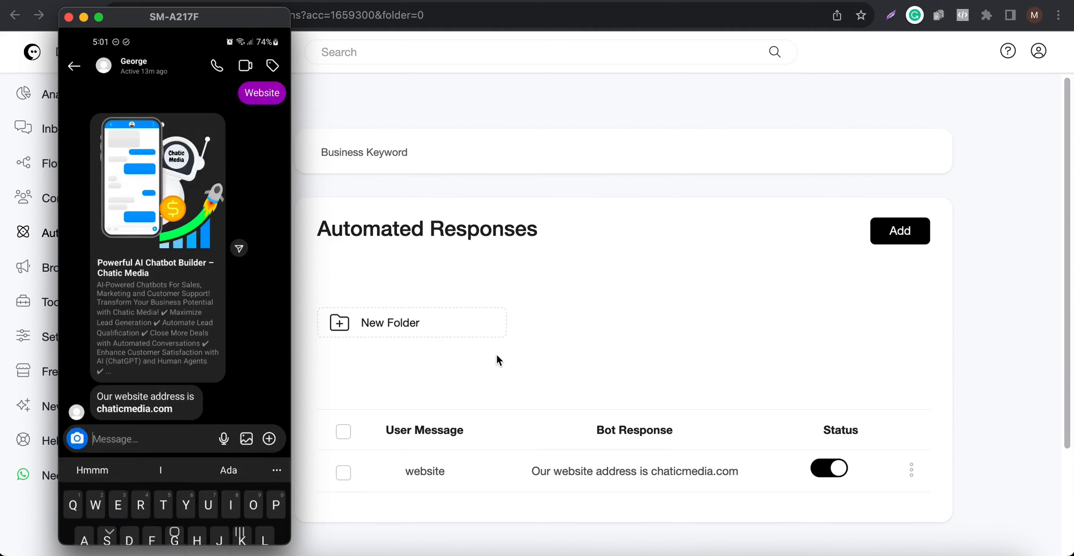
# - Send "What is your website" in the Instagram chat and review the bot's replies in the conversation
pyautogui.write('What is your wevs')
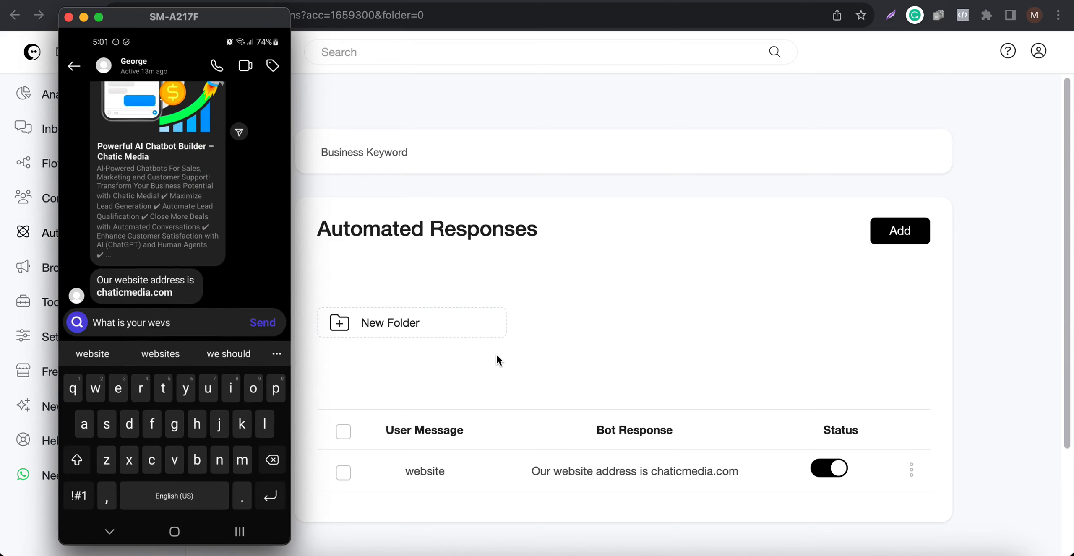
pyautogui.write('website')
pyautogui.press('Return')
pyautogui.press('Escape')
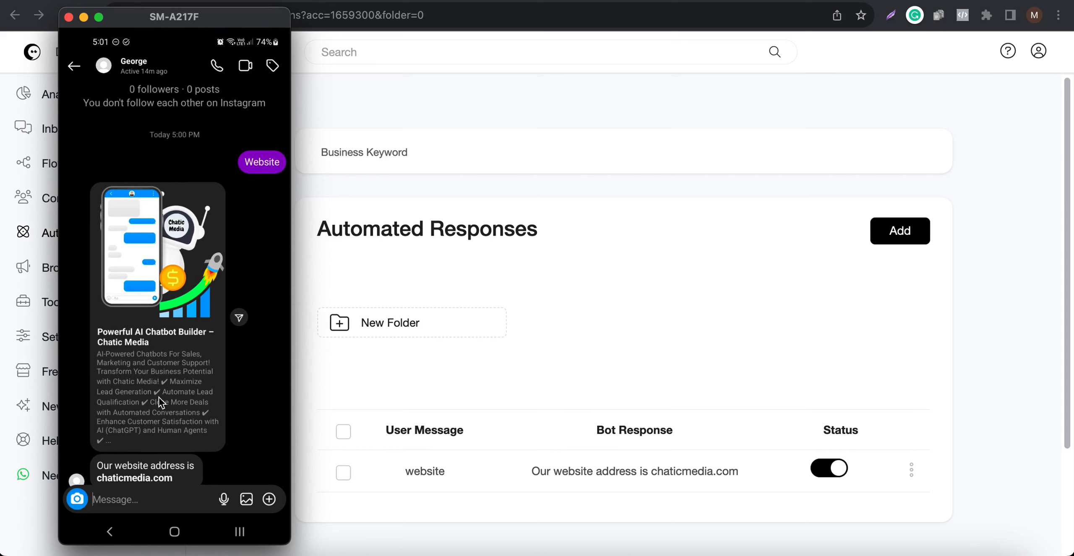
pyautogui.scroll(-2, 160, 386)
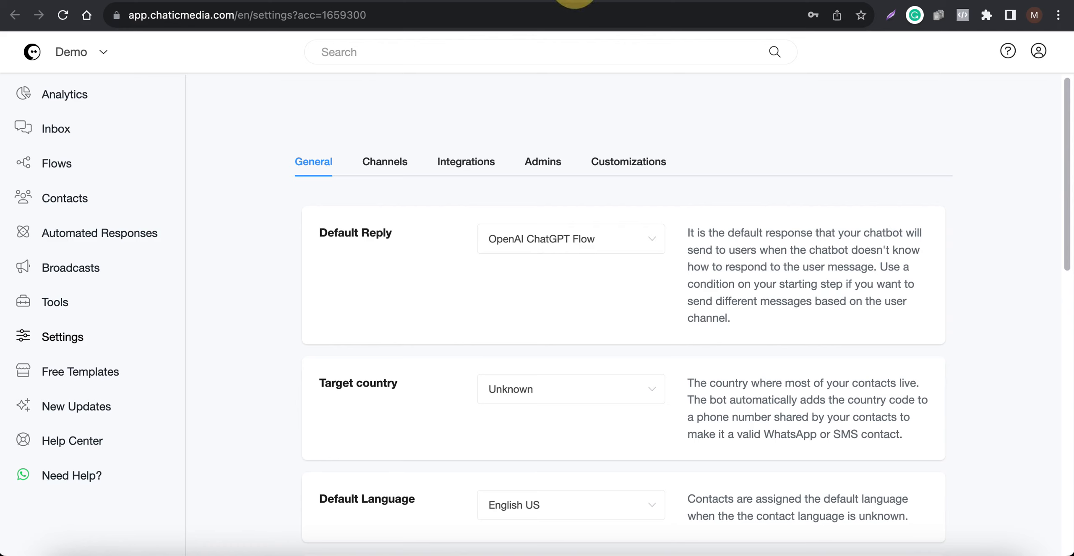
# - Expand the OpenAI ChatGPT integration in the settings and check the API keys page on platform.openai.com
pyautogui.click(464, 163)
pyautogui.click(423, 324)
pyautogui.scroll(-5, 422, 321)
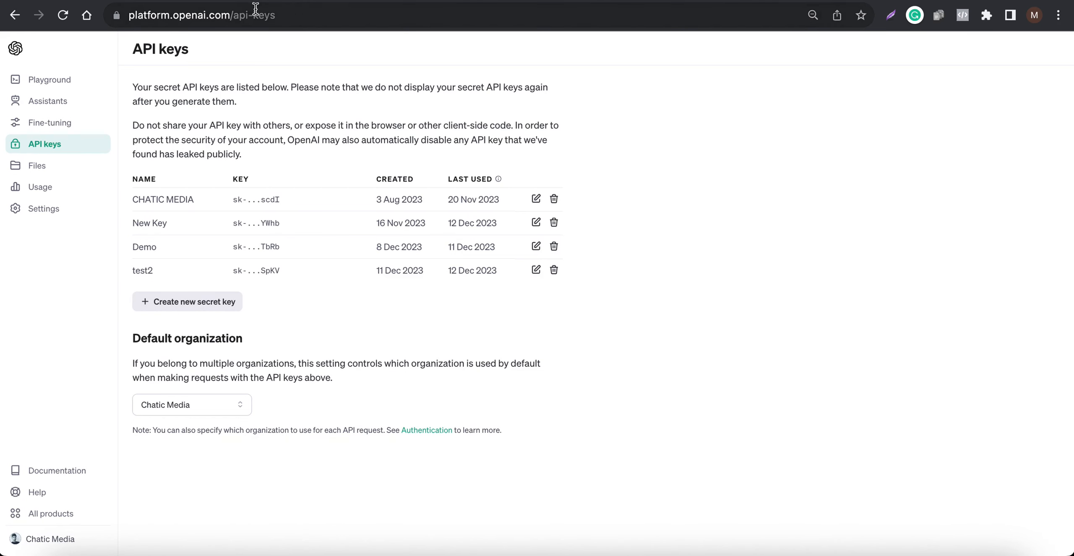
pyautogui.click(316, 18)
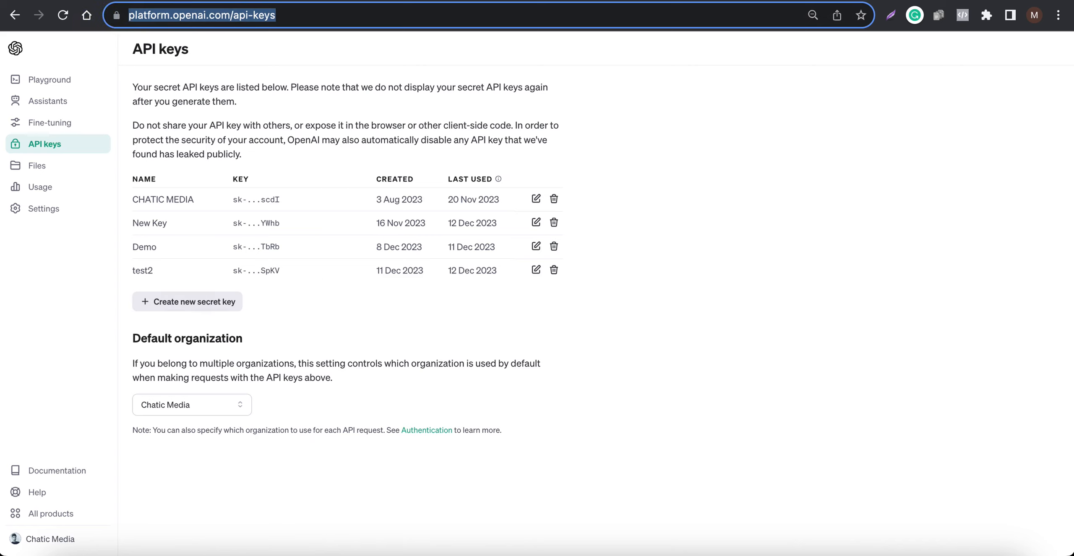
pyautogui.click(555, 1)
pyautogui.scroll(2, 553, 260)
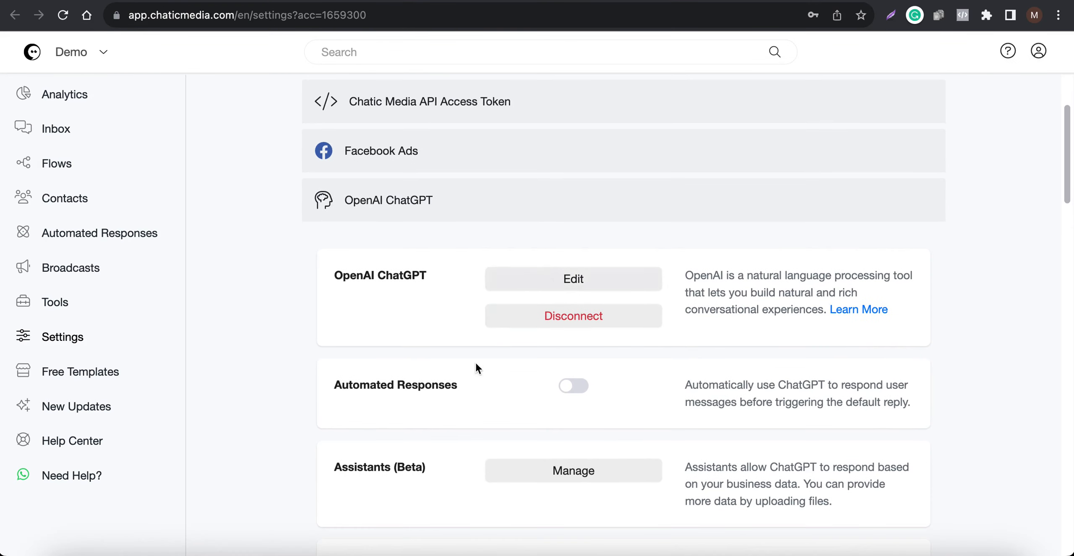
# - Open the OpenAI ChatGPT integration for editing, enlarge the Business Information prompt box and skim the whole prompt
pyautogui.click(575, 276)
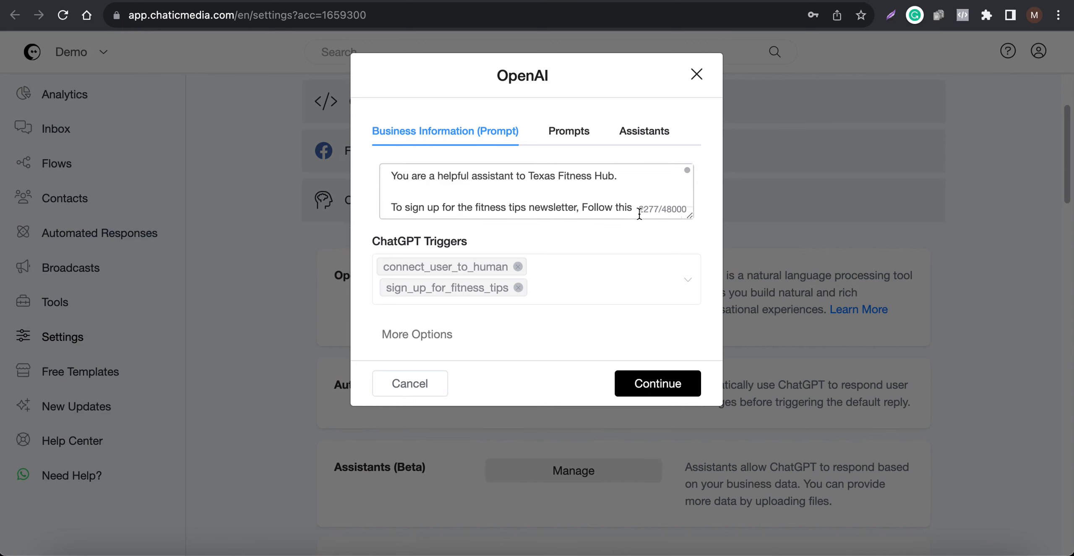
pyautogui.moveTo(689, 215); pyautogui.dragTo(690, 555)
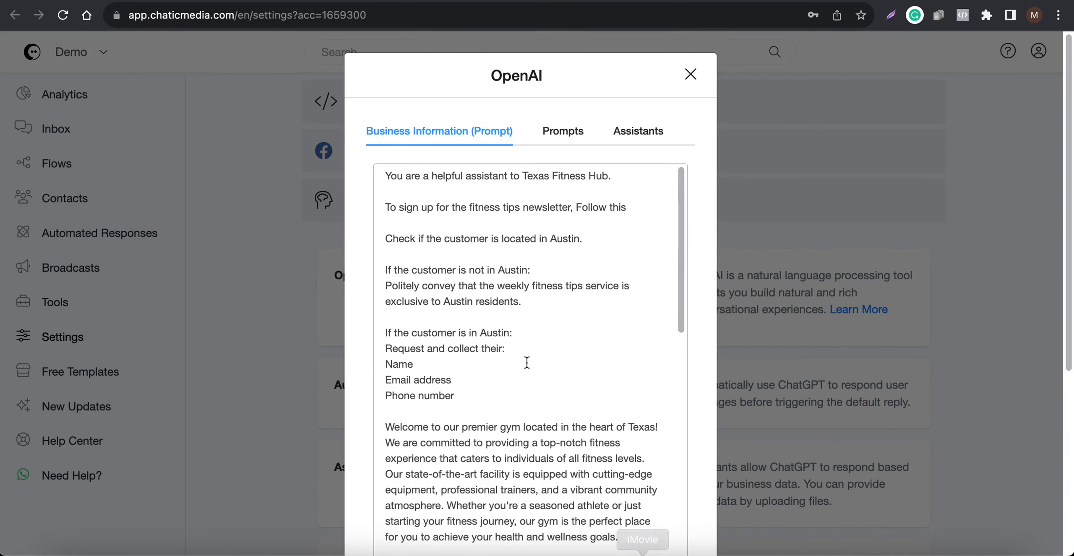
pyautogui.moveTo(525, 178); pyautogui.dragTo(616, 176)
pyautogui.scroll(-10, 495, 367)
pyautogui.scroll(-4, 496, 368)
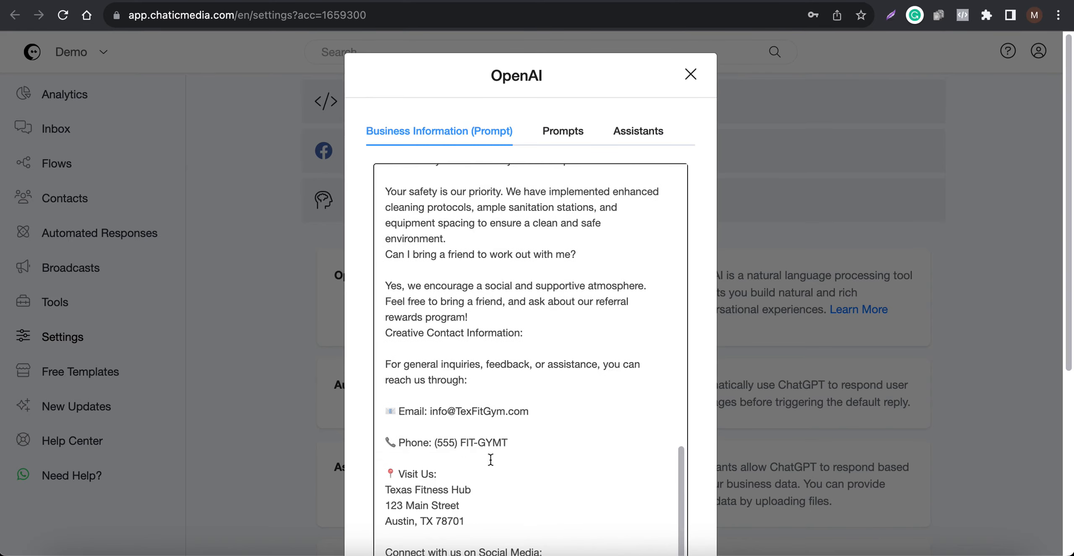
pyautogui.scroll(-1, 521, 428)
pyautogui.scroll(14, 522, 428)
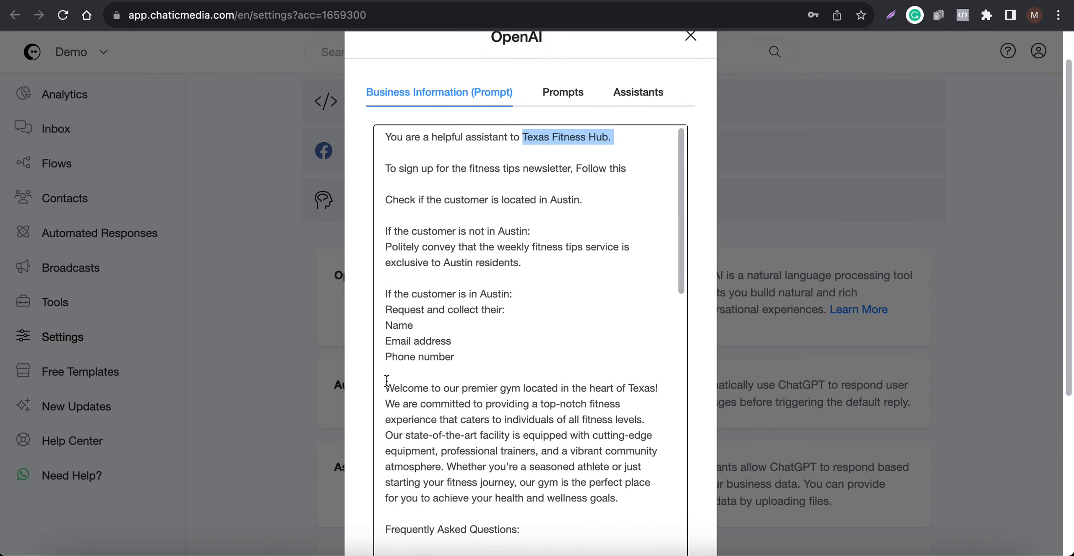
# - Examine the gym description, frequently asked questions, contact details and newsletter sign-up instructions in the business prompt
pyautogui.moveTo(385, 388); pyautogui.dragTo(619, 499)
pyautogui.scroll(-5, 531, 406)
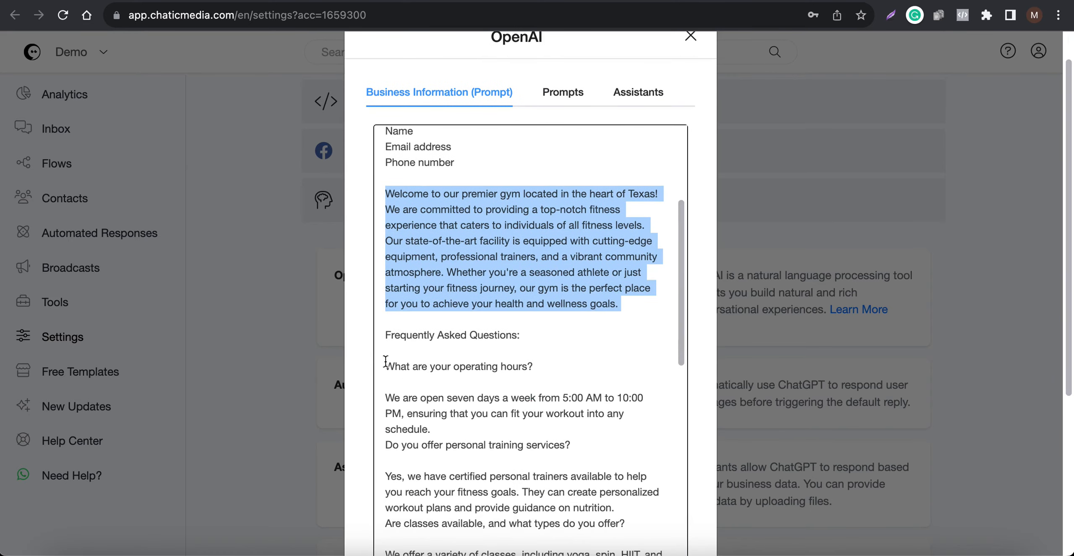
pyautogui.moveTo(385, 361); pyautogui.dragTo(446, 478)
pyautogui.scroll(-10, 532, 424)
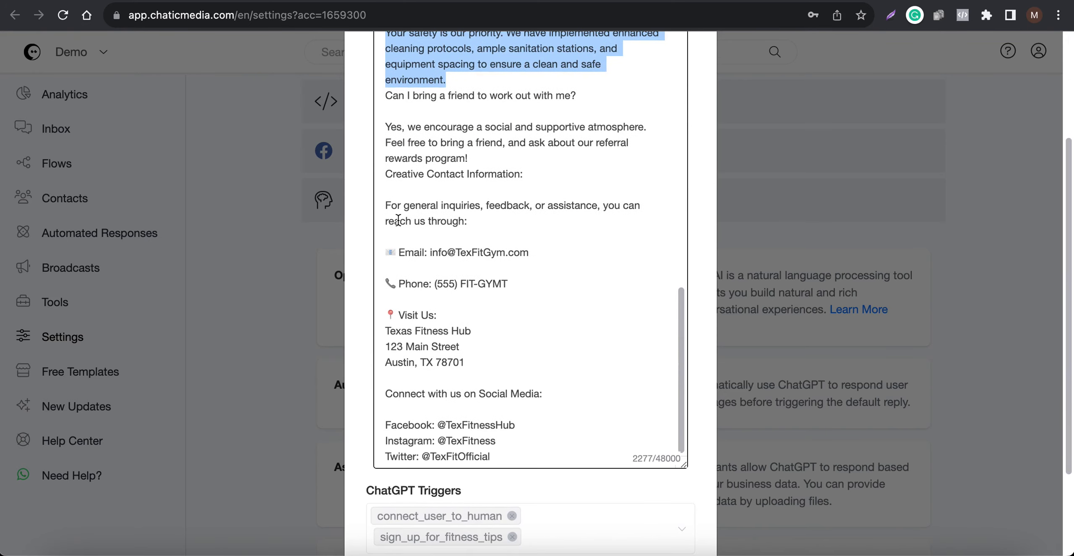
pyautogui.moveTo(404, 206); pyautogui.dragTo(493, 441)
pyautogui.scroll(14, 563, 394)
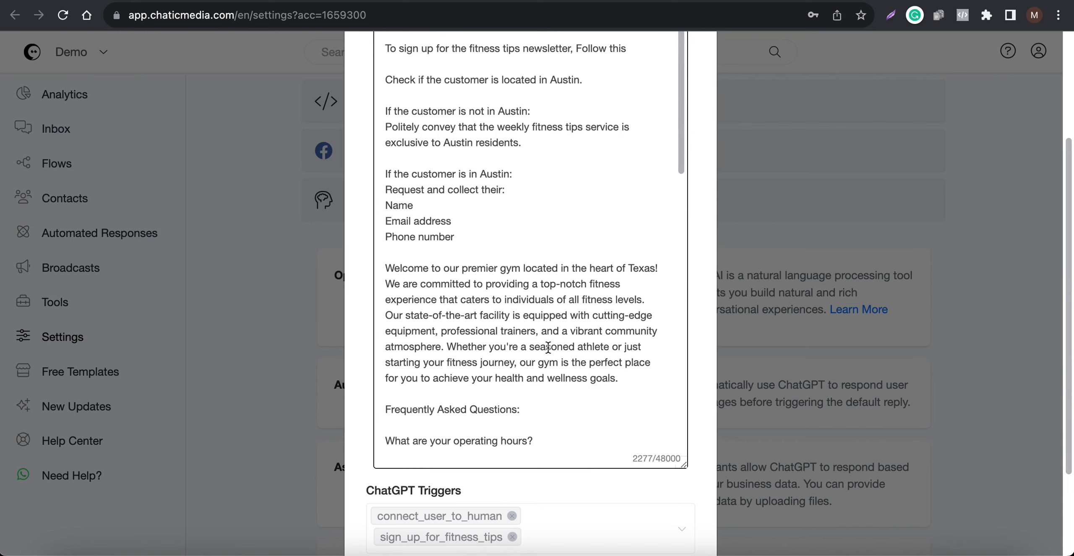
pyautogui.scroll(2, 520, 265)
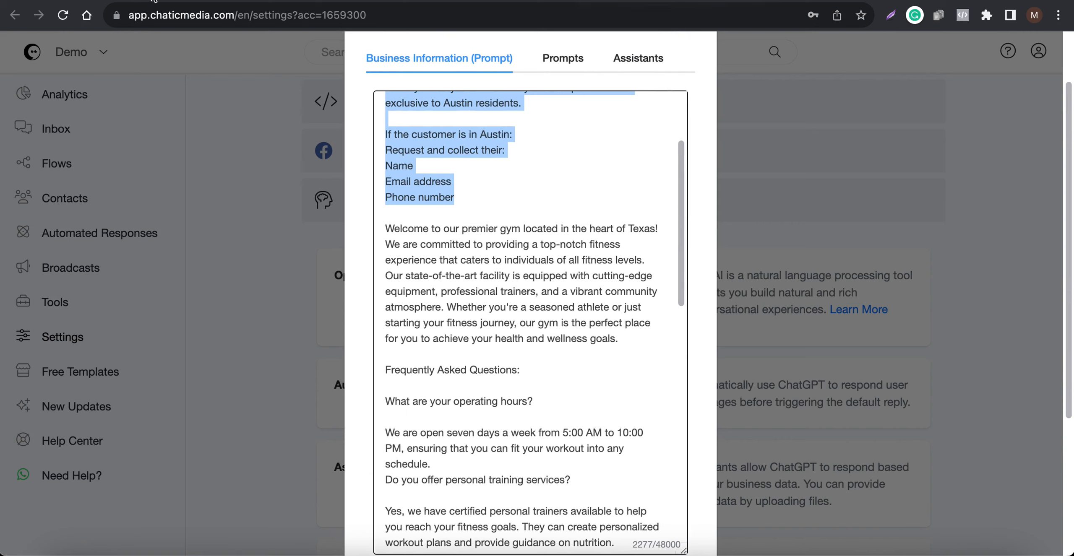
# - Check the response order slide in Canva, and return to Chatic Media to accept the OpenAI business prompt
pyautogui.click(140, 2)
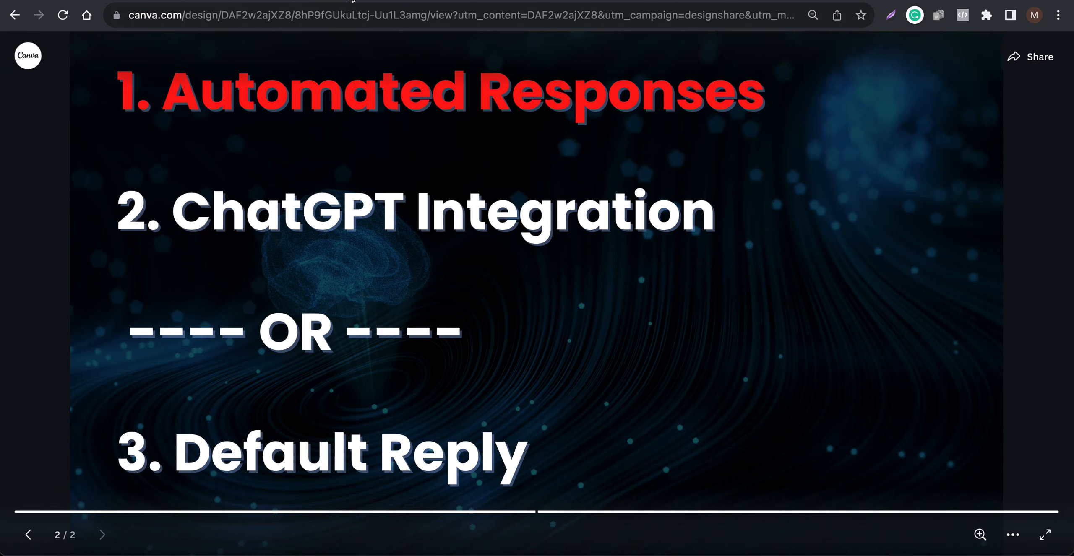
pyautogui.click(514, 1)
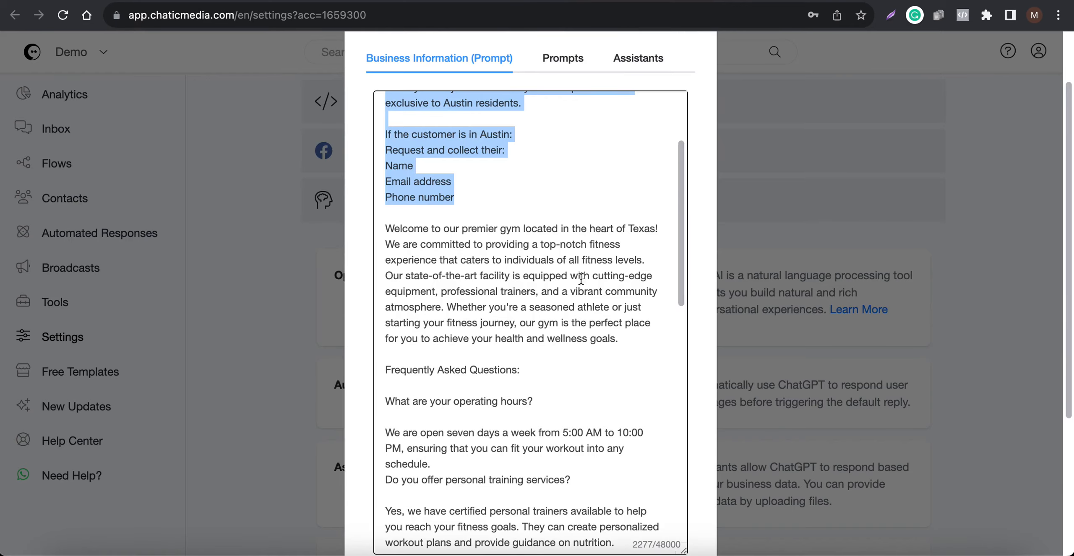
pyautogui.scroll(-15, 580, 280)
pyautogui.scroll(-5, 547, 335)
pyautogui.click(630, 511)
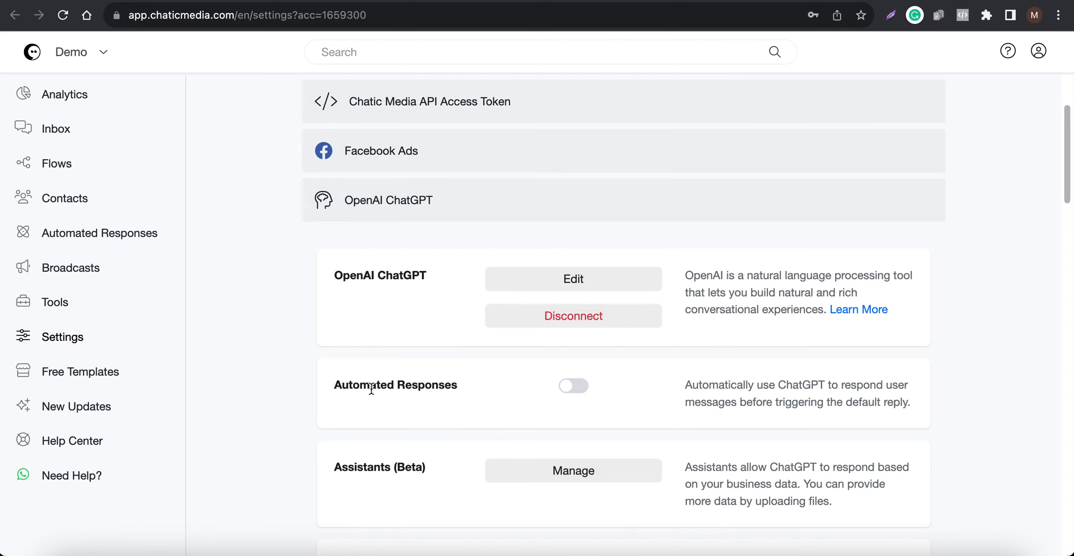
# - Enable Automated Responses for the OpenAI ChatGPT integration and save the settings
pyautogui.moveTo(330, 386); pyautogui.dragTo(568, 389)
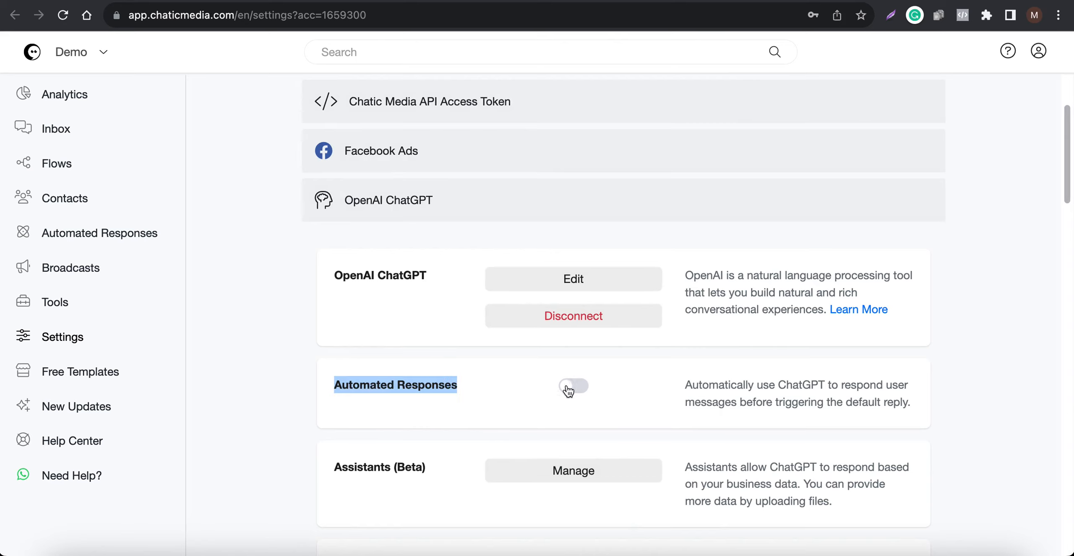
pyautogui.click(577, 390)
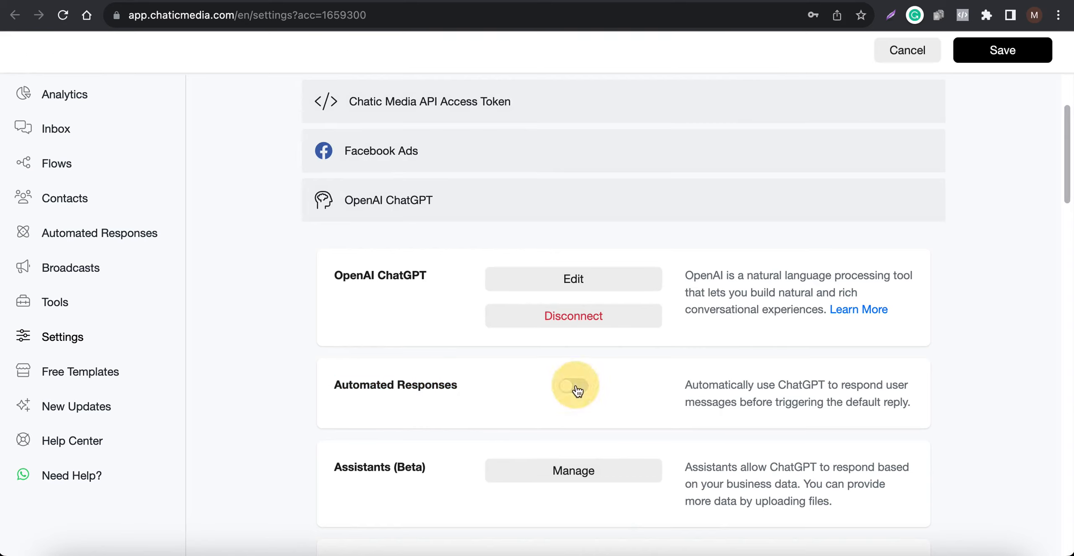
pyautogui.click(1021, 54)
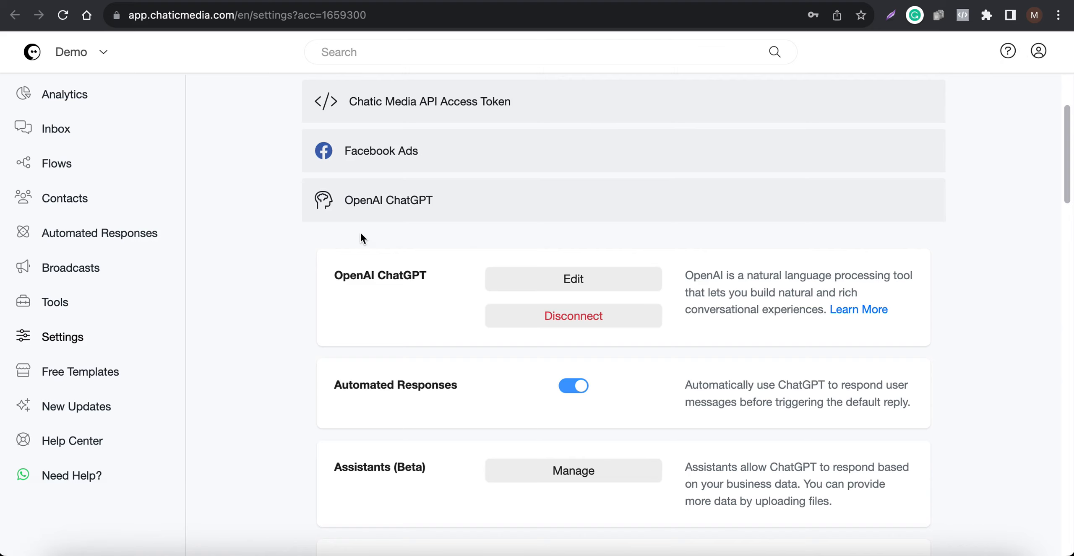
# - Open the Automated Responses page and review the keyword response list
pyautogui.click(101, 238)
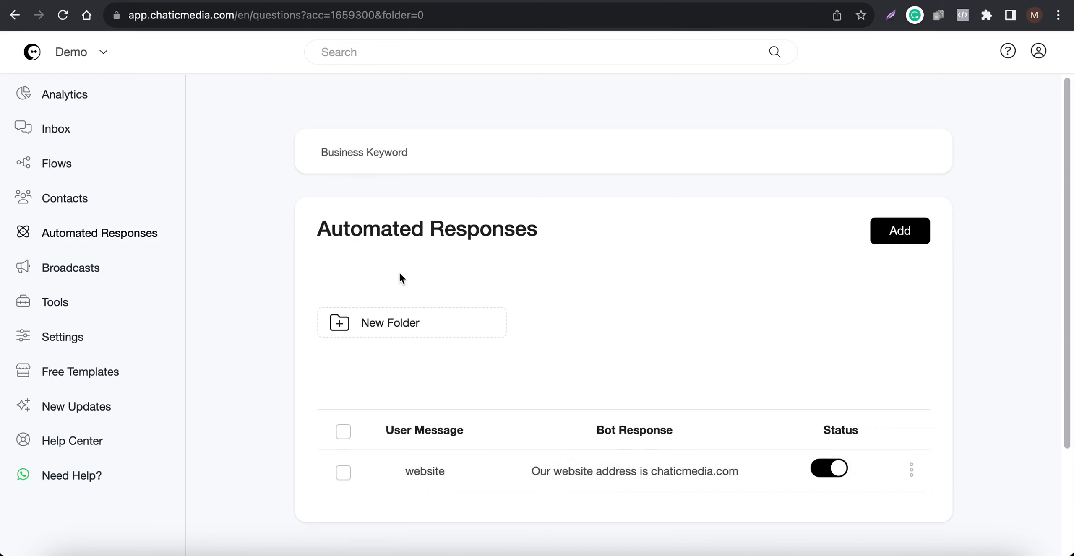
pyautogui.moveTo(309, 230); pyautogui.dragTo(527, 229)
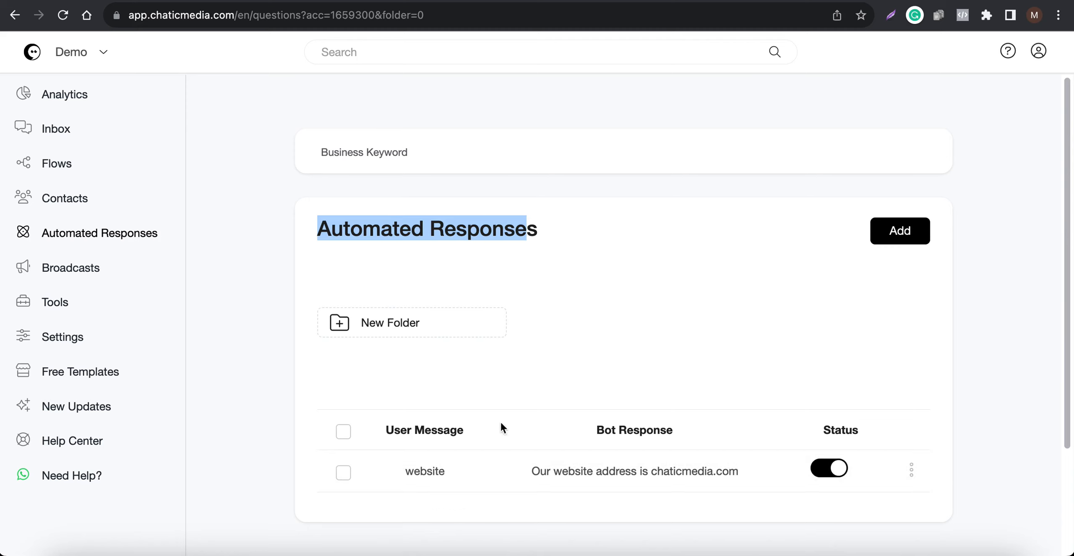
pyautogui.moveTo(550, 227); pyautogui.dragTo(305, 226)
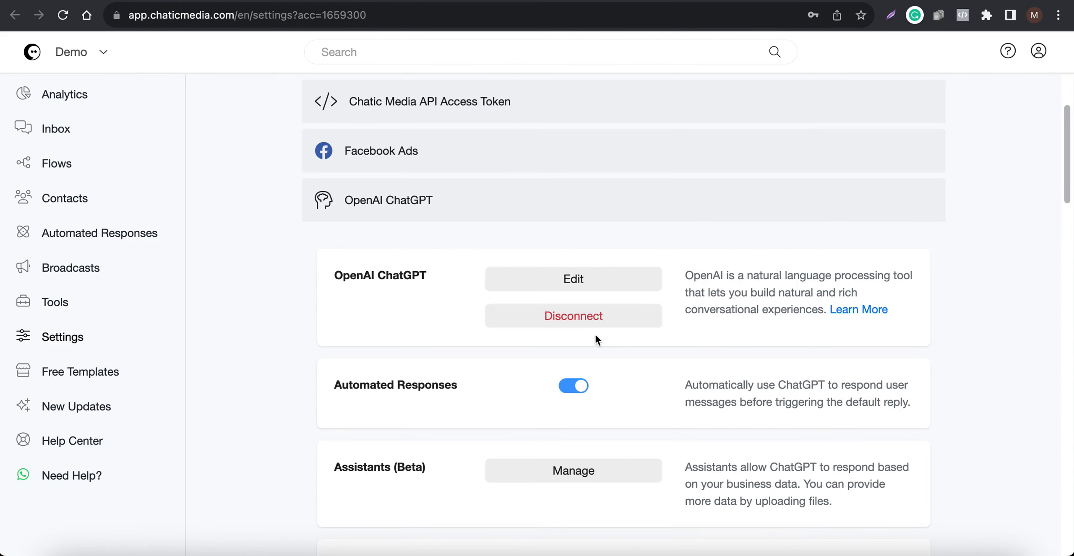
# - Open the OpenAI ChatGPT integration, view its Business Information prompt in an enlarged box, and close it without saving
pyautogui.moveTo(440, 275); pyautogui.dragTo(315, 272)
pyautogui.click(623, 280)
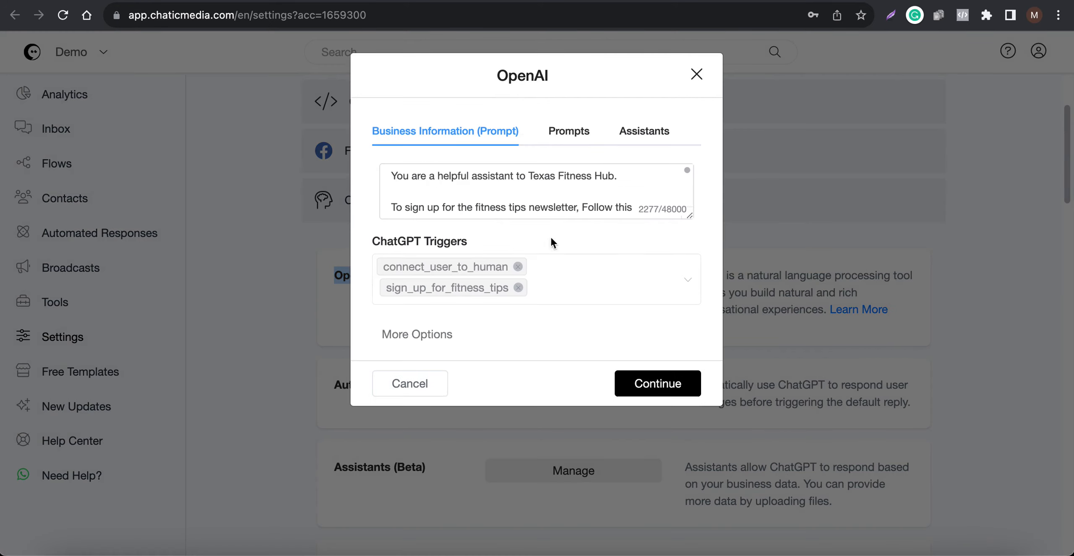
pyautogui.moveTo(689, 215); pyautogui.dragTo(685, 365)
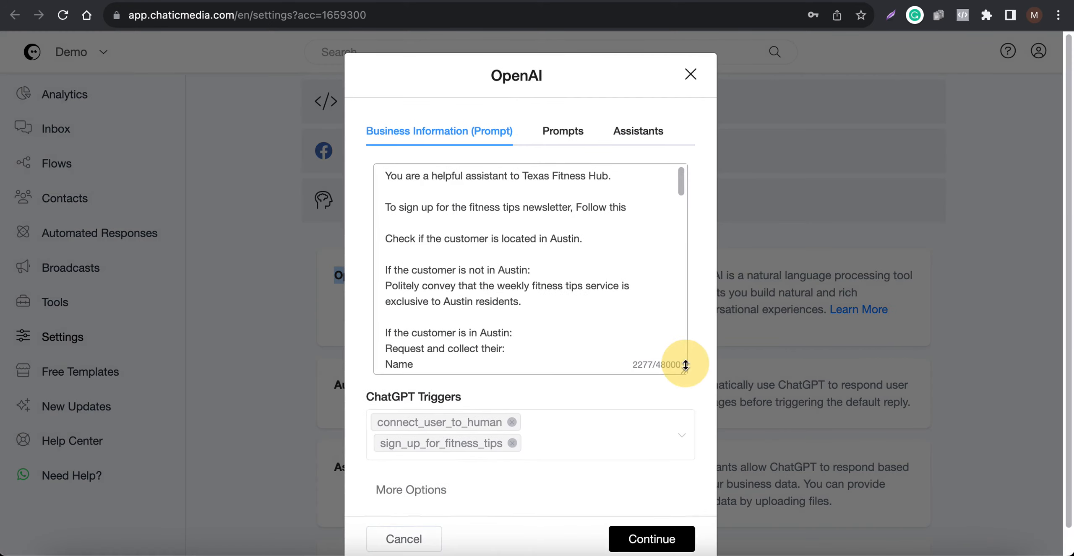
pyautogui.click(422, 537)
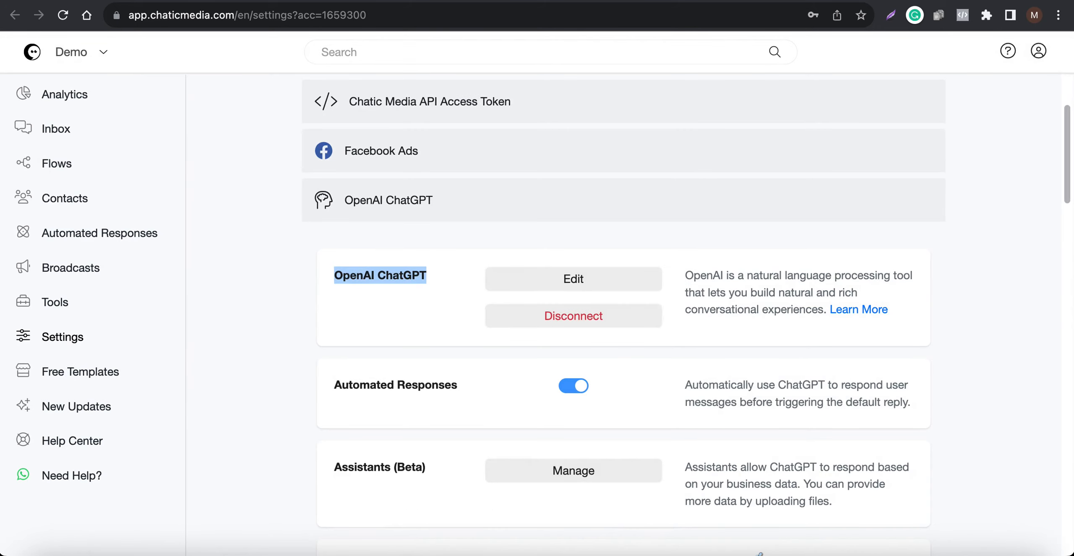
# - Glance at the Instagram chat on the phone, and switch off the automated response for the "website" keyword
pyautogui.click(928, 553)
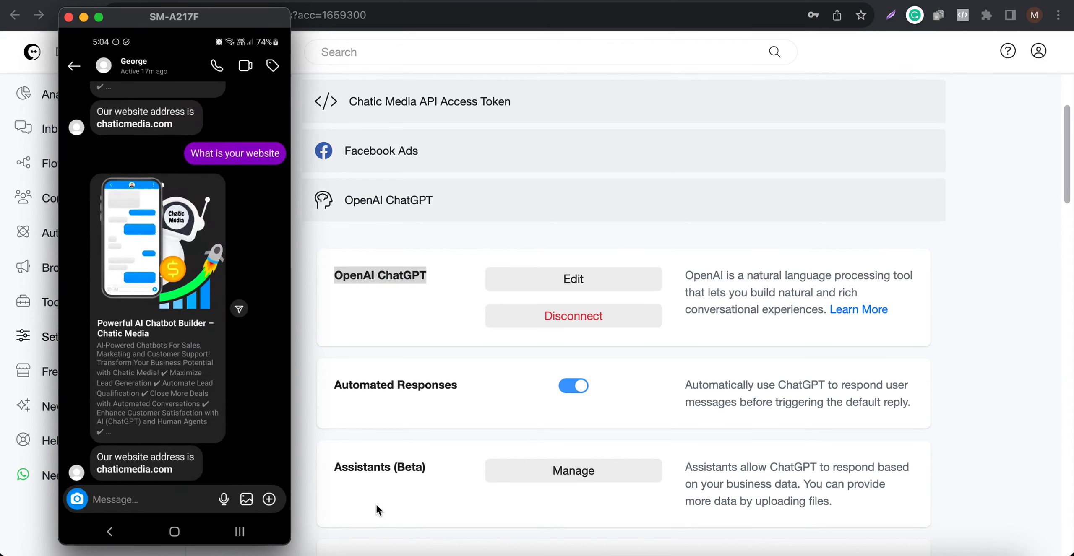
pyautogui.click(569, 199)
pyautogui.click(132, 1)
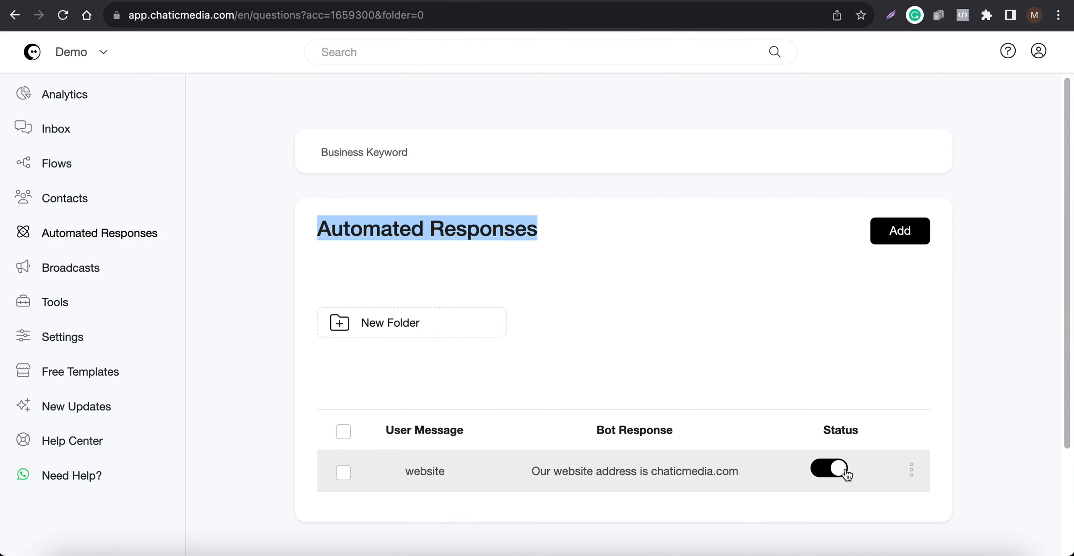
pyautogui.click(826, 473)
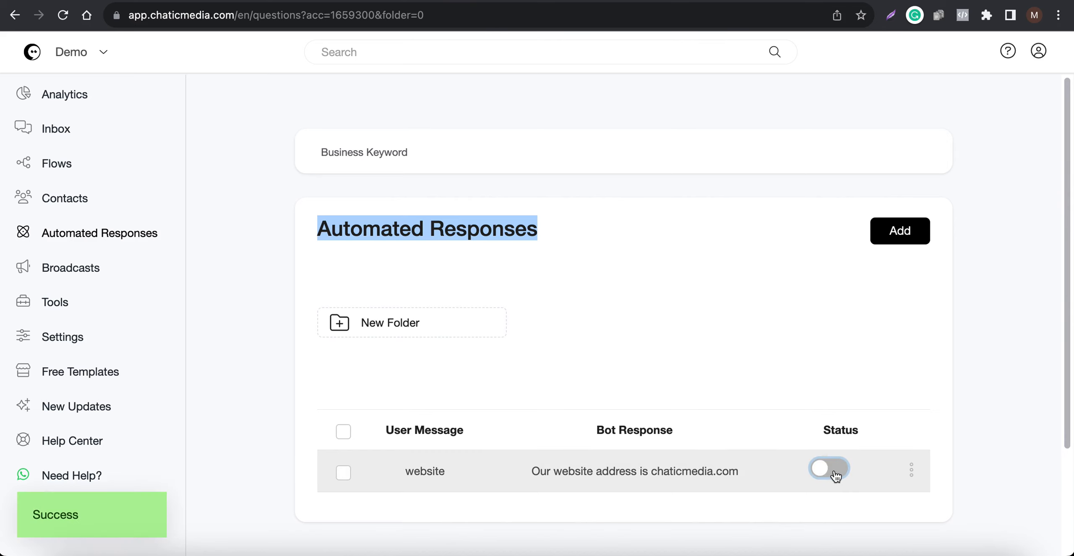
# - Send "What is your website" in the Instagram chat, read the bot's reply, and return to the settings
pyautogui.click(922, 550)
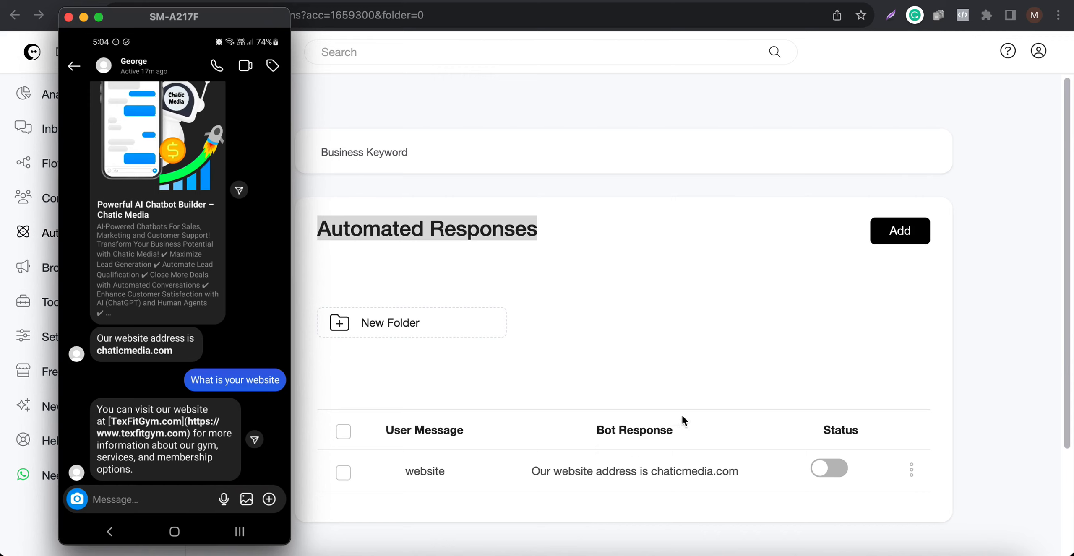
pyautogui.click(719, 328)
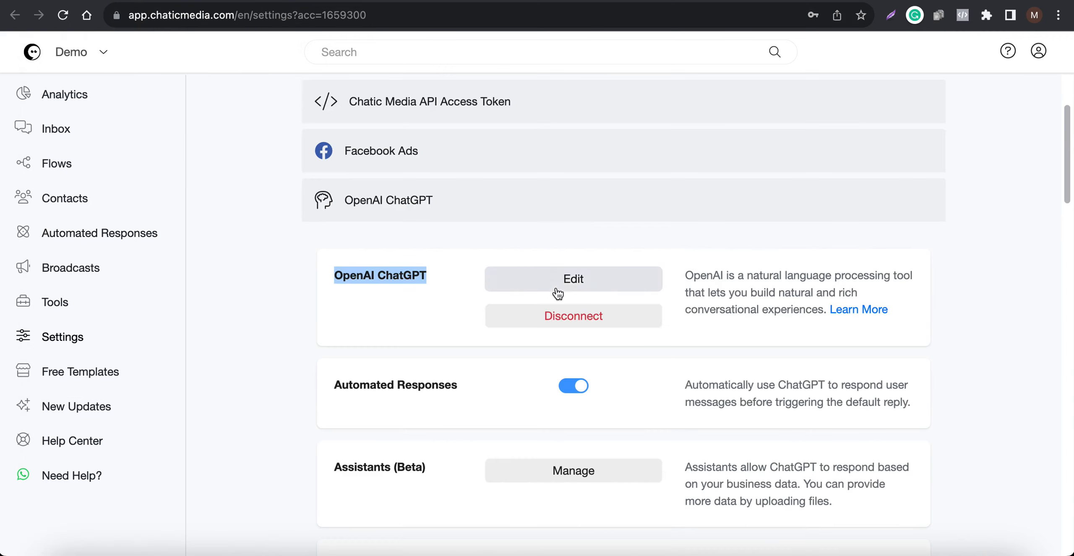
# - Compare the email domain in the Business Information prompt's contact details with the bot's Instagram reply, and close the integration without saving
pyautogui.click(567, 282)
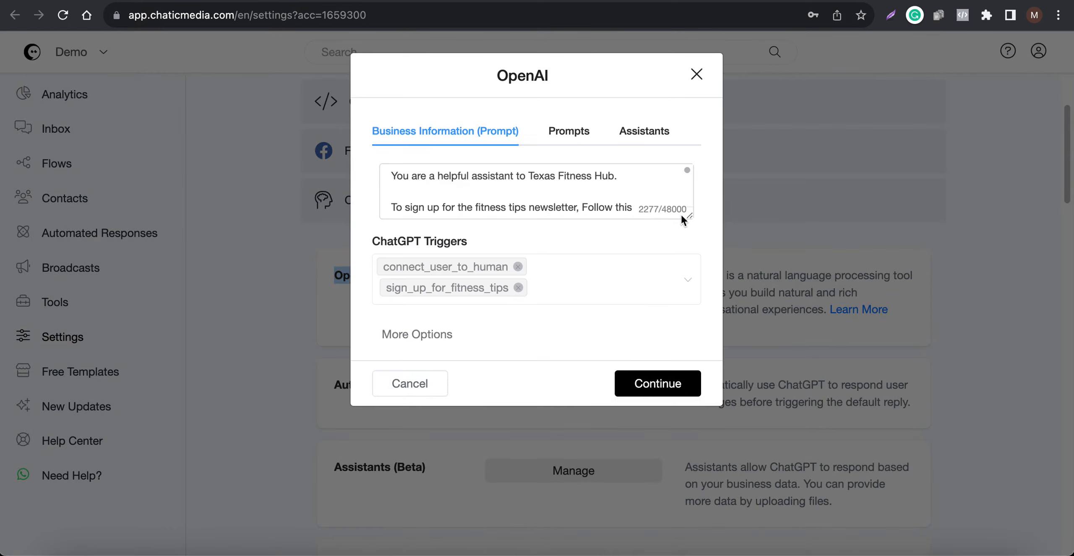
pyautogui.moveTo(689, 216); pyautogui.dragTo(671, 554)
pyautogui.scroll(-10, 557, 471)
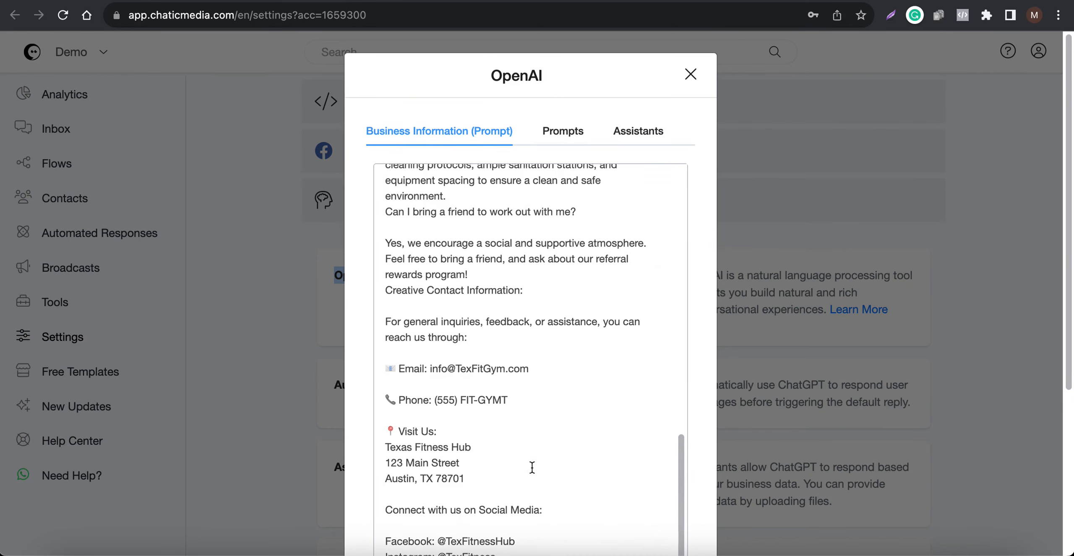
pyautogui.scroll(-2, 532, 468)
pyautogui.moveTo(458, 311); pyautogui.dragTo(540, 308)
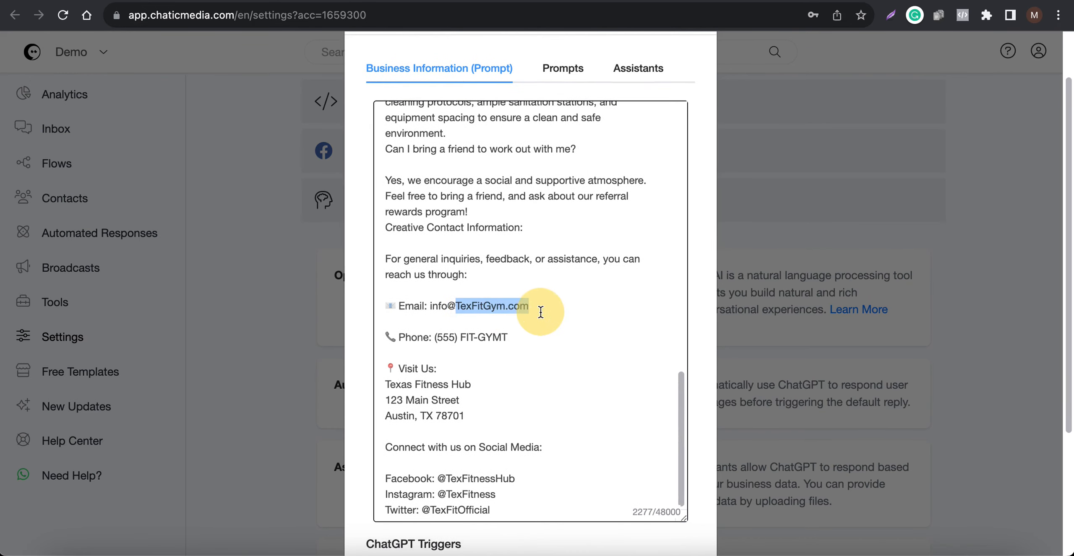
pyautogui.click(930, 549)
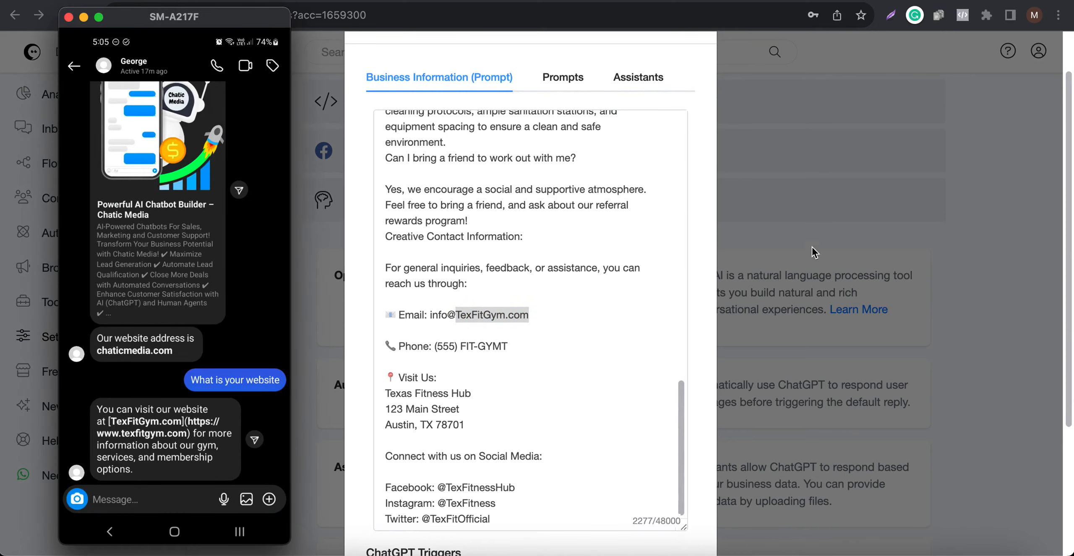
pyautogui.click(856, 211)
pyautogui.scroll(-5, 436, 451)
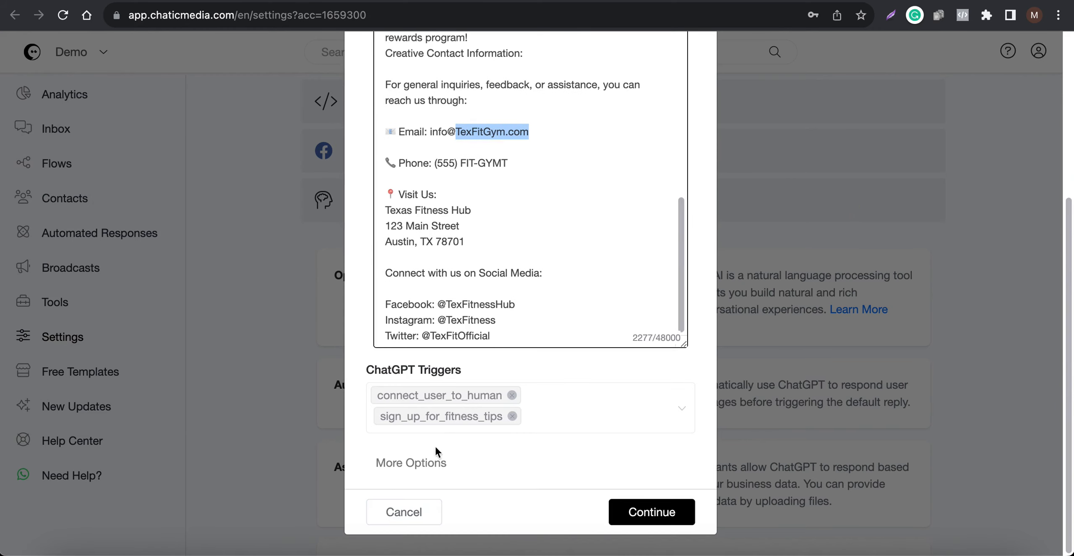
pyautogui.click(393, 510)
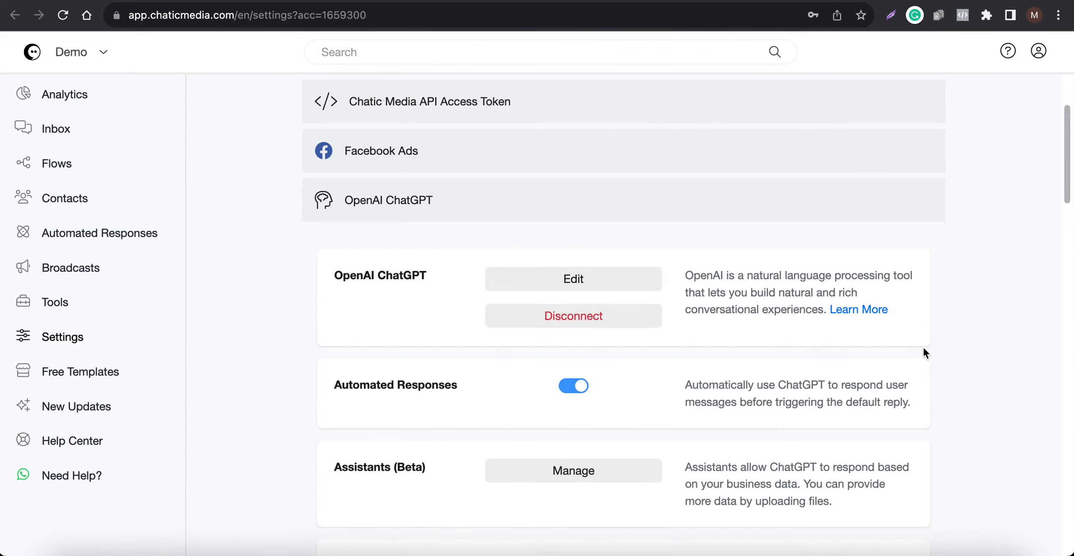
# - Set the Default Reply in the General settings to None and save
pyautogui.click(103, 1)
pyautogui.scroll(3, 517, 281)
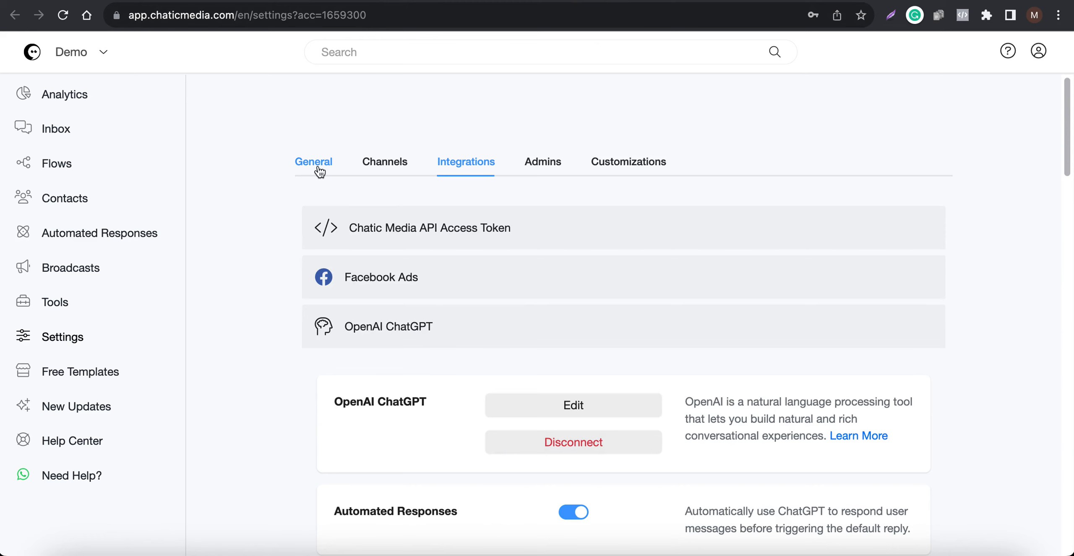
pyautogui.click(320, 171)
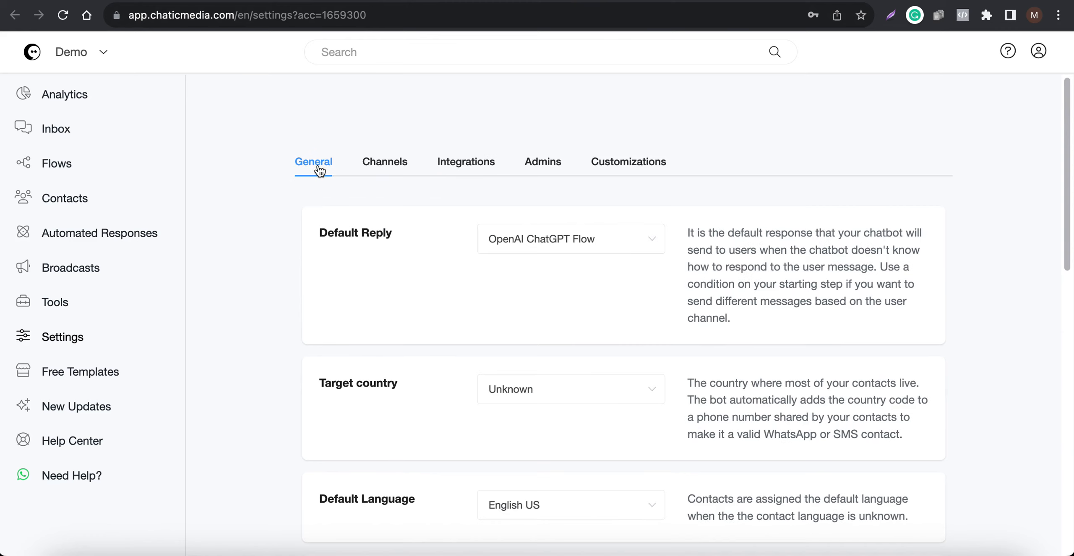
pyautogui.click(510, 238)
pyautogui.click(521, 284)
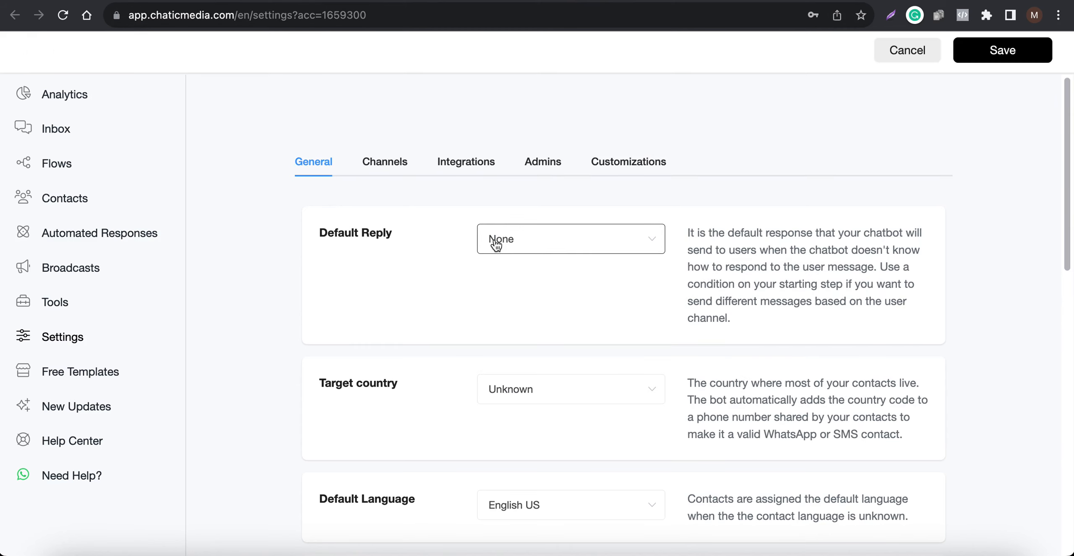
pyautogui.click(1002, 50)
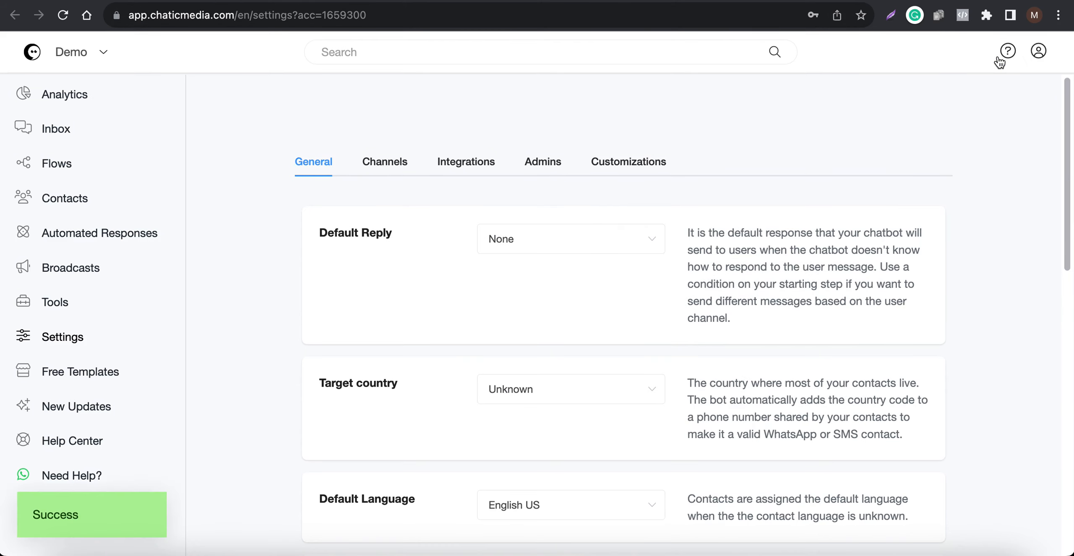
# - Try Fitness Tips Leads as the Default Reply, settle on Reminder - Test Calendar and save the settings
pyautogui.click(516, 243)
pyautogui.click(547, 338)
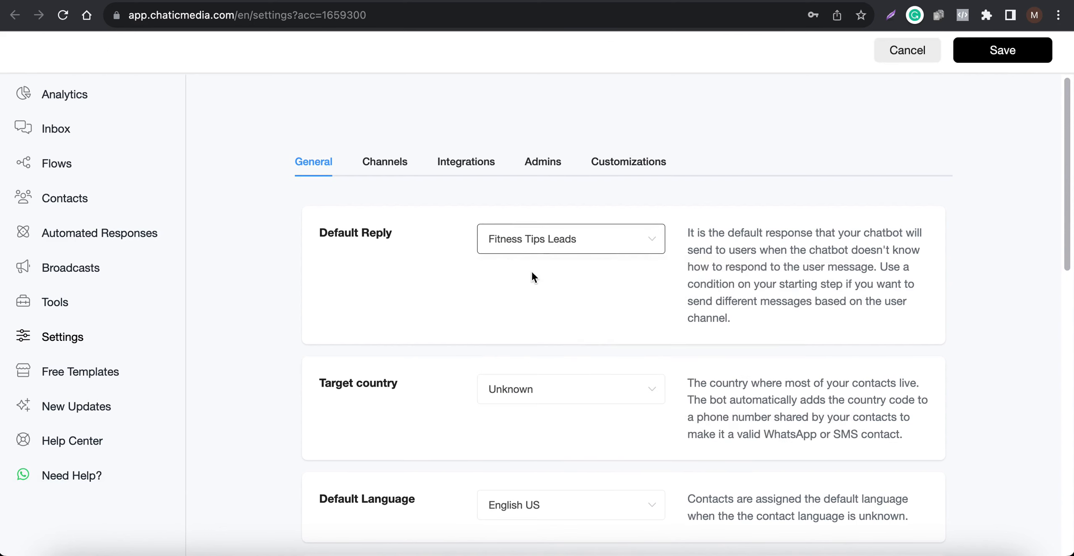
pyautogui.click(533, 237)
pyautogui.click(526, 403)
pyautogui.click(472, 160)
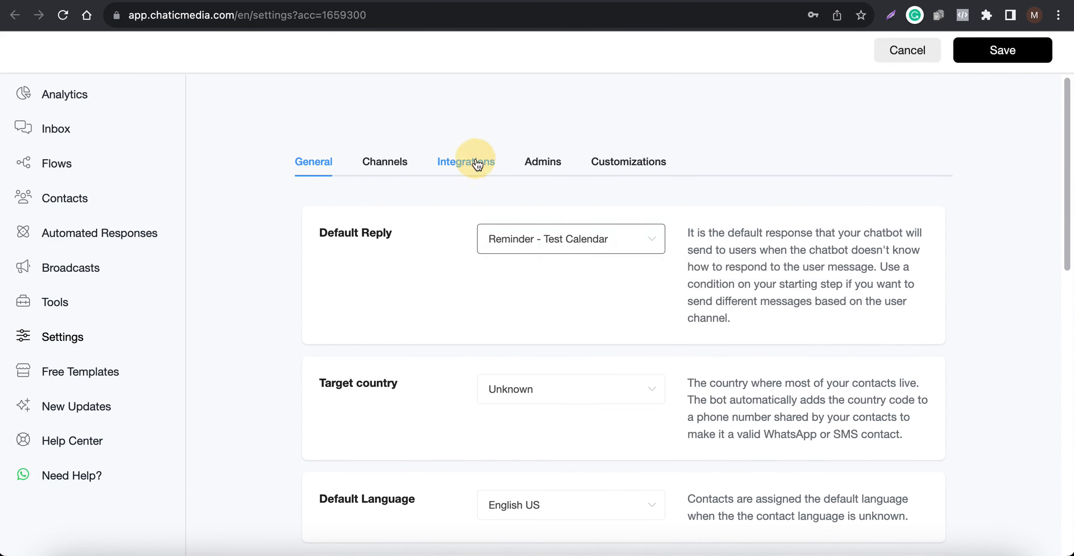
pyautogui.scroll(-3, 441, 390)
pyautogui.click(988, 53)
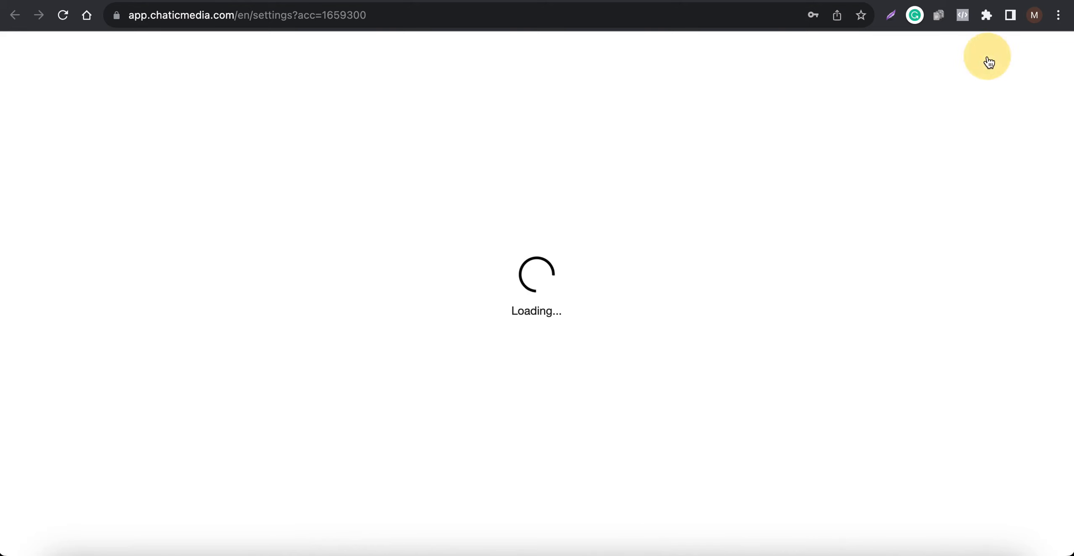
# - Check the saved Default Reply in the General settings and the ChatGPT Automated Responses option in the integrations
pyautogui.click(309, 164)
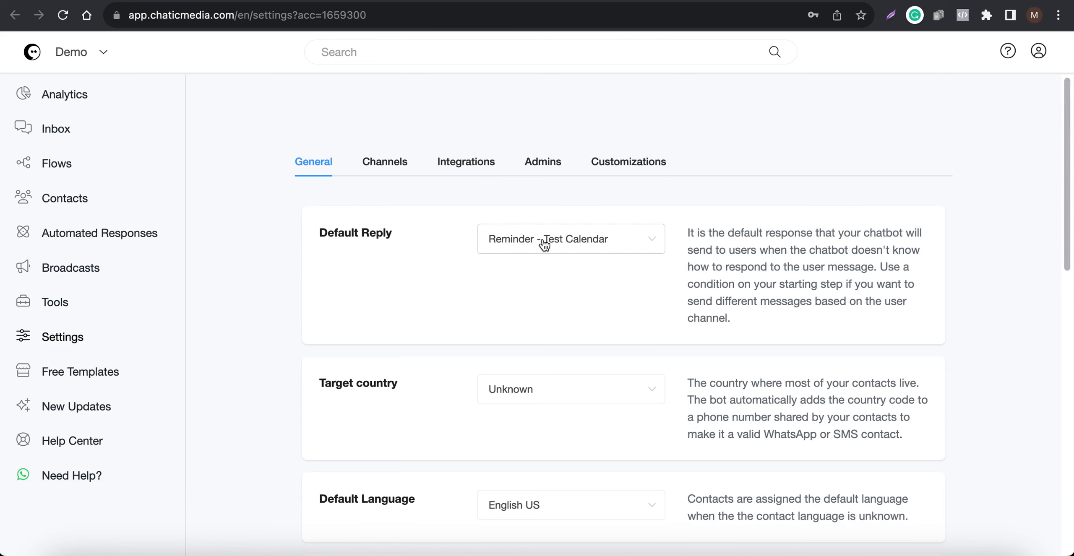
pyautogui.click(464, 163)
pyautogui.scroll(-5, 475, 282)
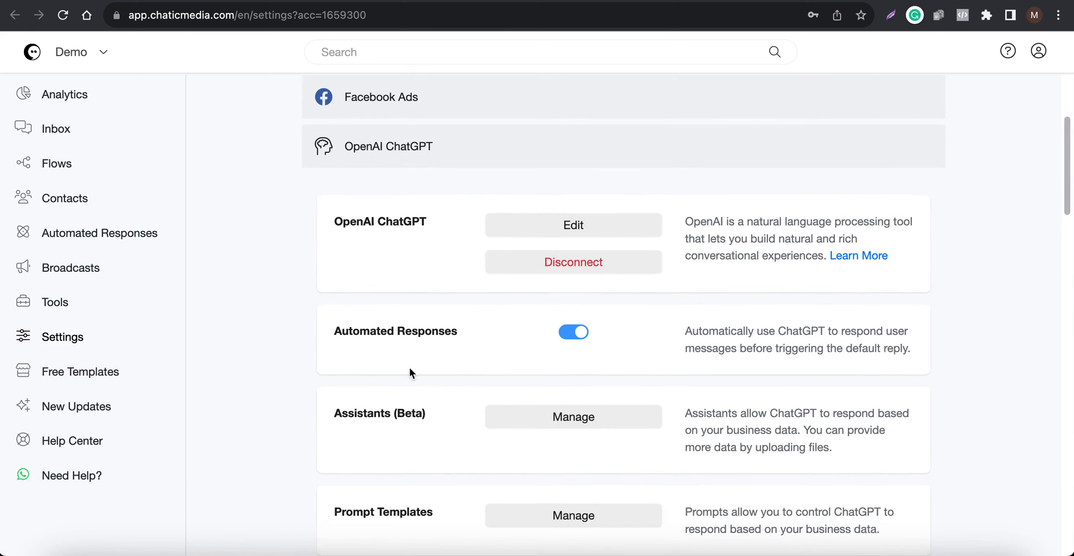
pyautogui.moveTo(457, 330); pyautogui.dragTo(326, 328)
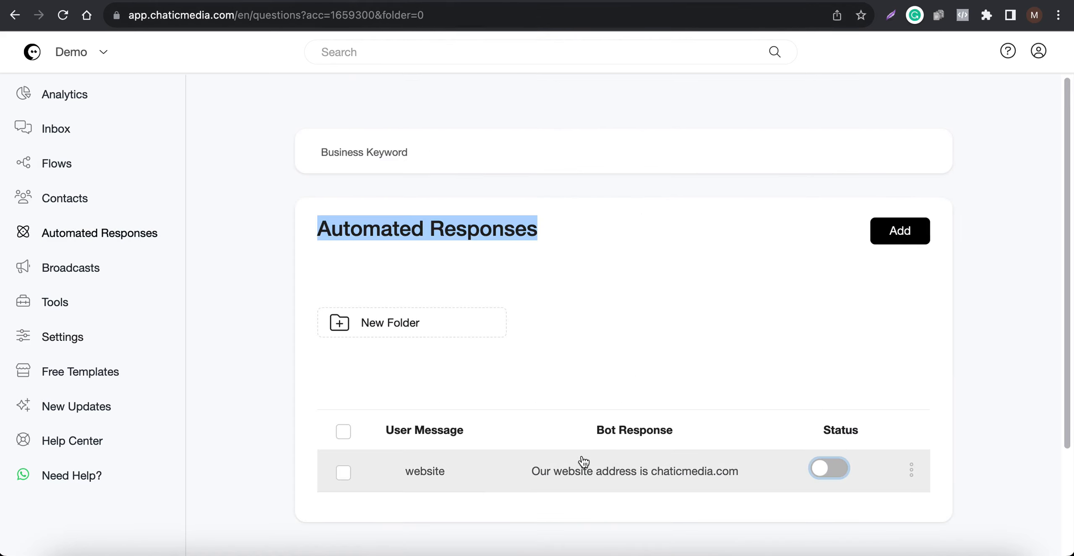
# - Switch the "website" keyword response back on and return to the OpenAI ChatGPT integration in the settings
pyautogui.click(824, 475)
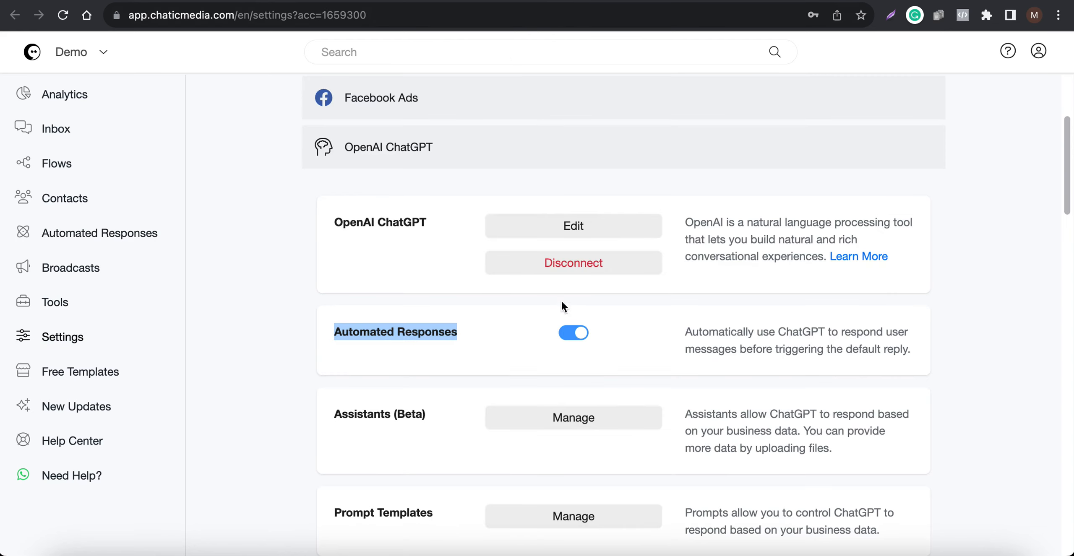
pyautogui.scroll(3, 458, 364)
pyautogui.moveTo(334, 333); pyautogui.dragTo(445, 331)
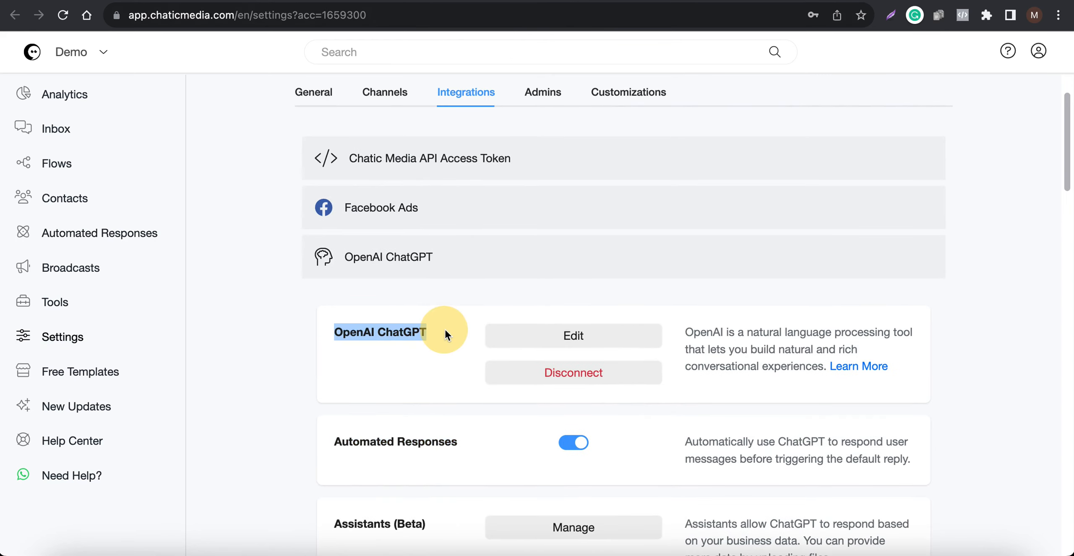
# - Review the Automated Responses option and the OpenAI configuration of the ChatGPT integration, then close it without changes
pyautogui.click(312, 91)
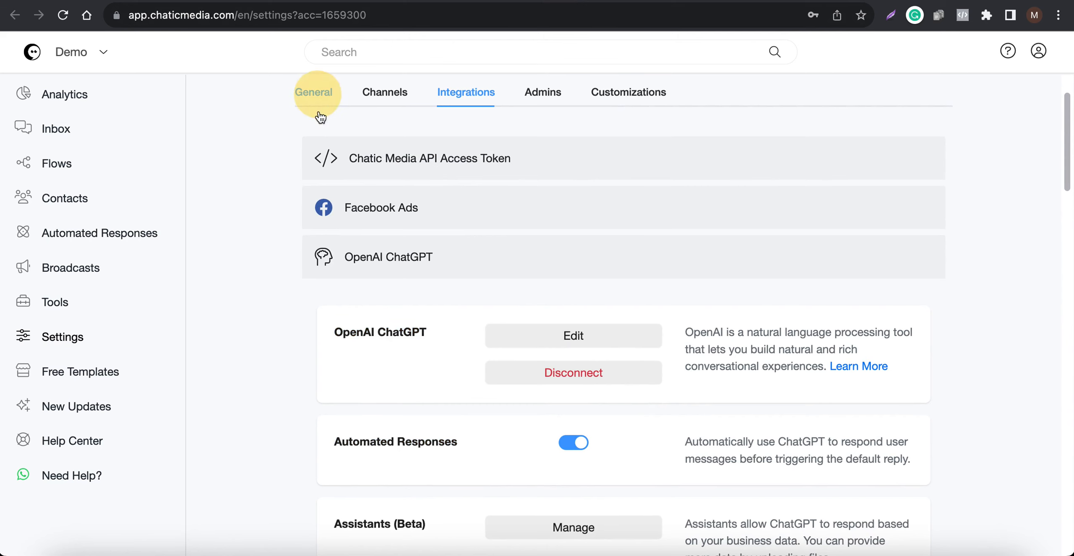
pyautogui.click(472, 93)
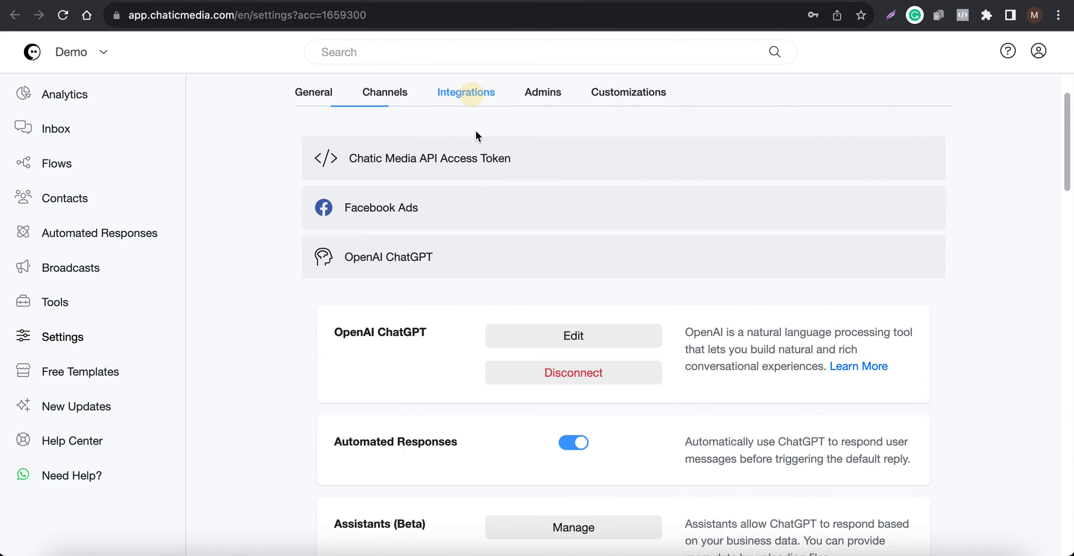
pyautogui.moveTo(345, 443); pyautogui.dragTo(471, 443)
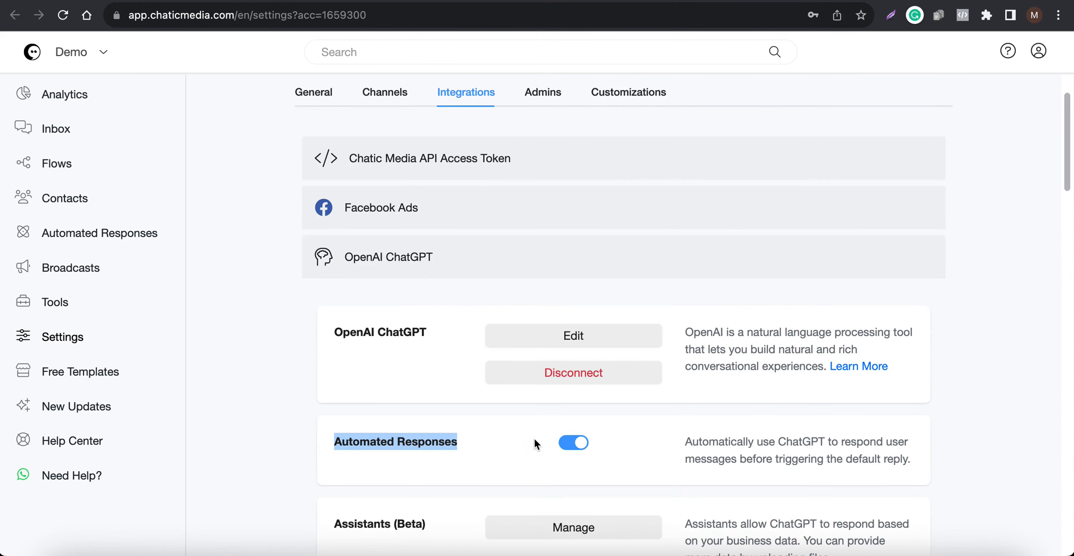
pyautogui.click(630, 442)
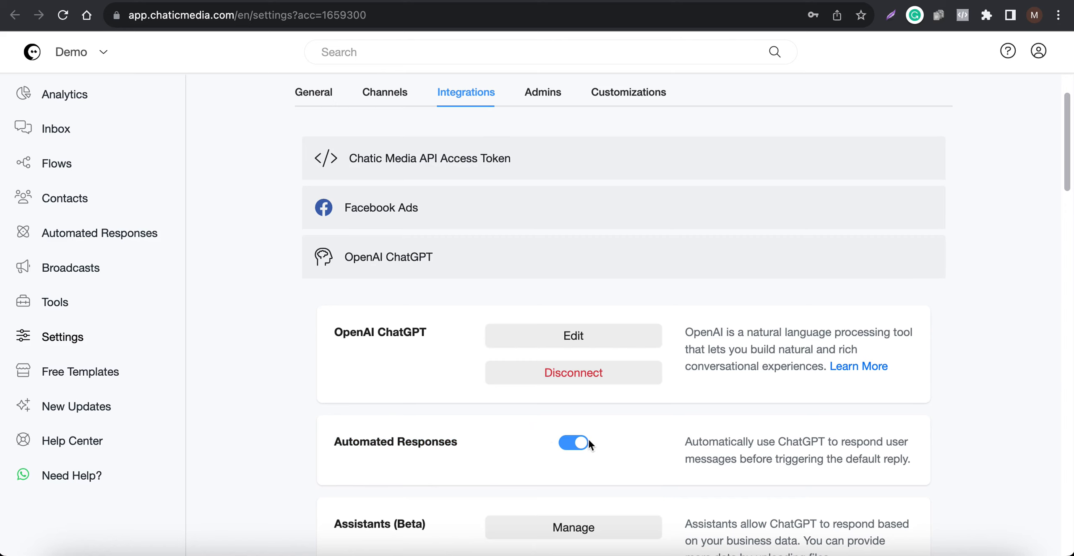
pyautogui.click(566, 334)
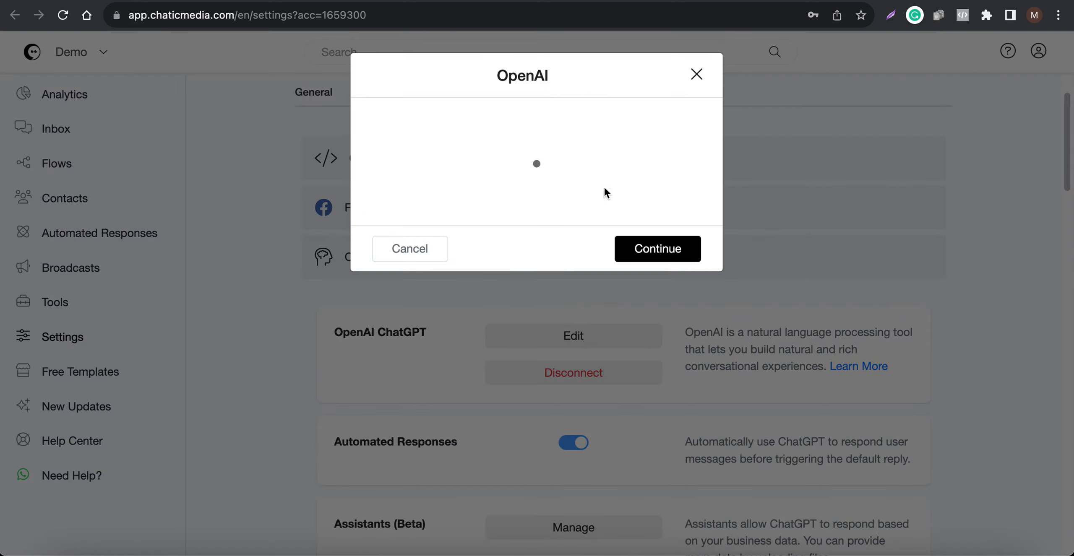
pyautogui.click(403, 384)
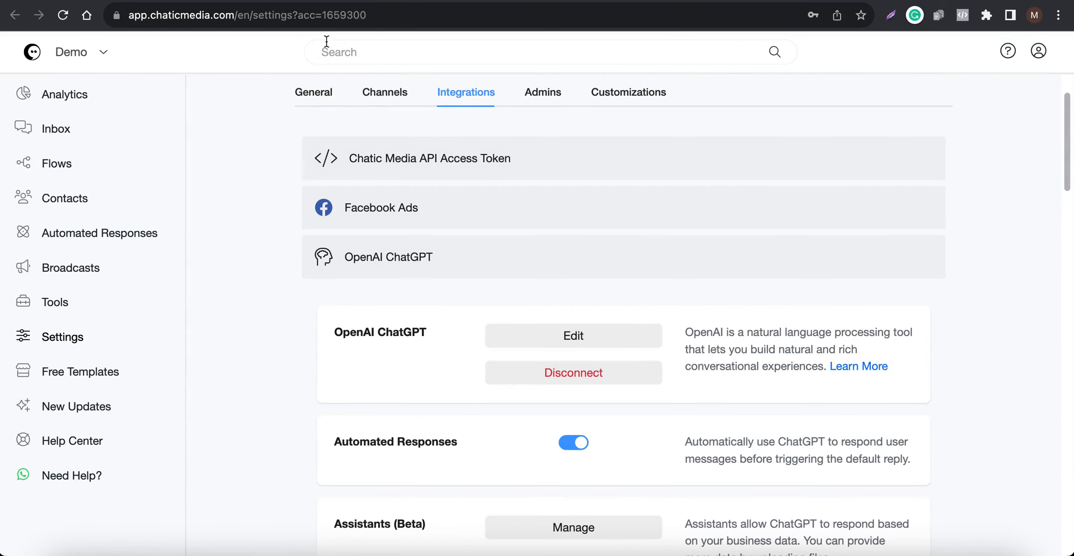
# - Check which flows can be chosen as the Default Reply in the General settings
pyautogui.click(319, 88)
pyautogui.click(460, 95)
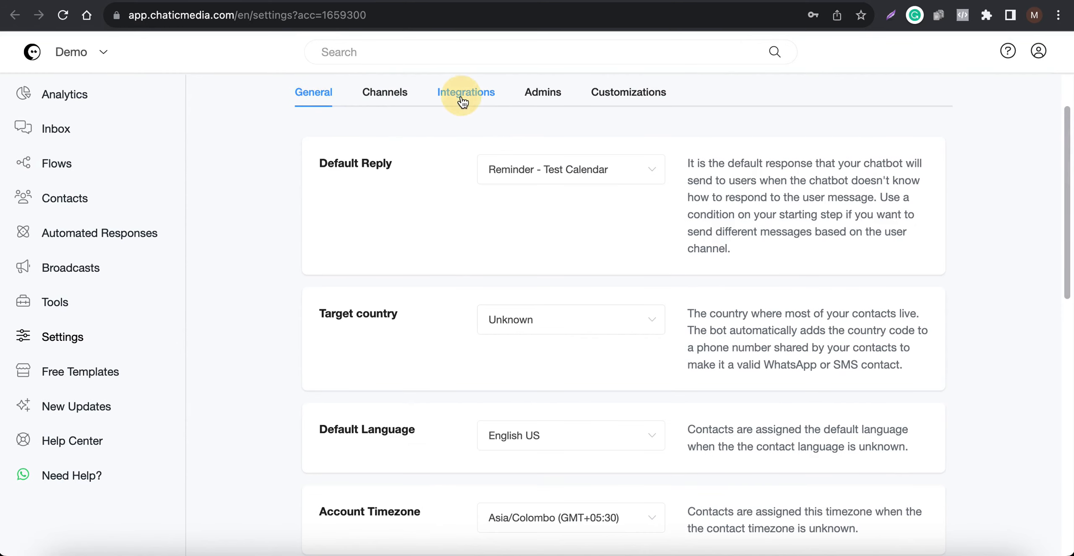
pyautogui.click(323, 93)
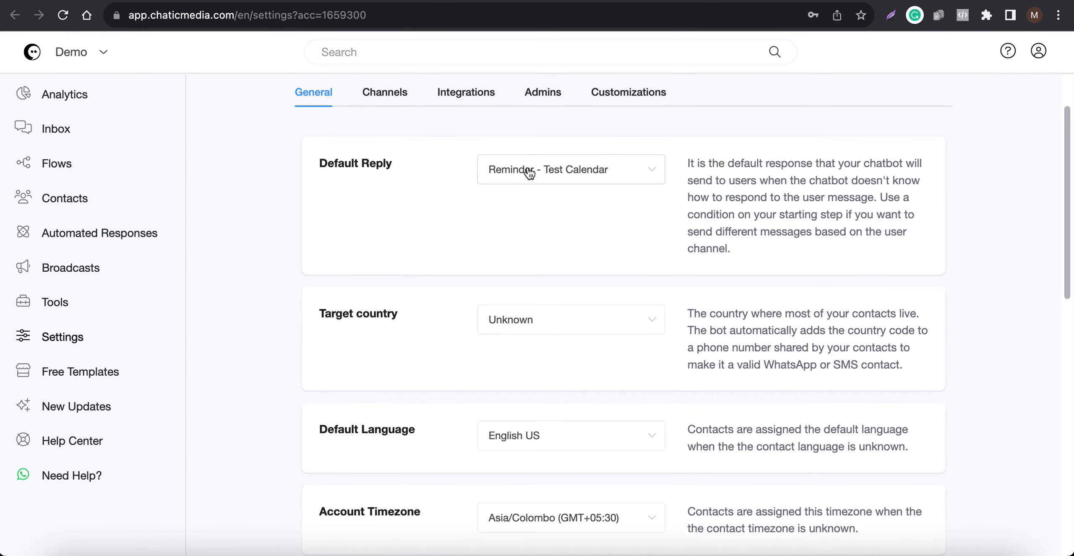
pyautogui.click(530, 173)
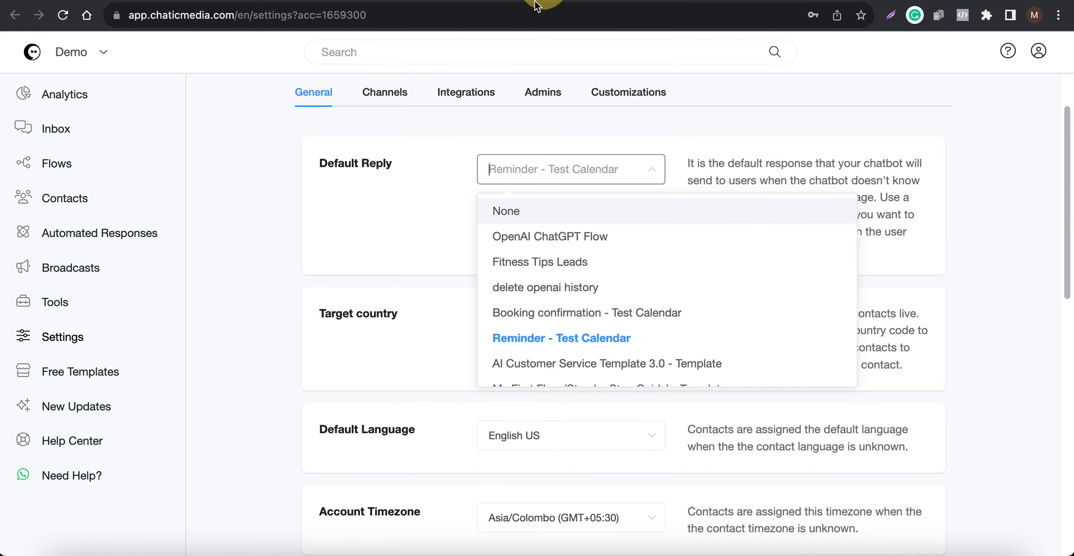
# - Turn off Automated Responses for the OpenAI ChatGPT integration and save, then open and dismiss the OpenAI configuration
pyautogui.click(486, 97)
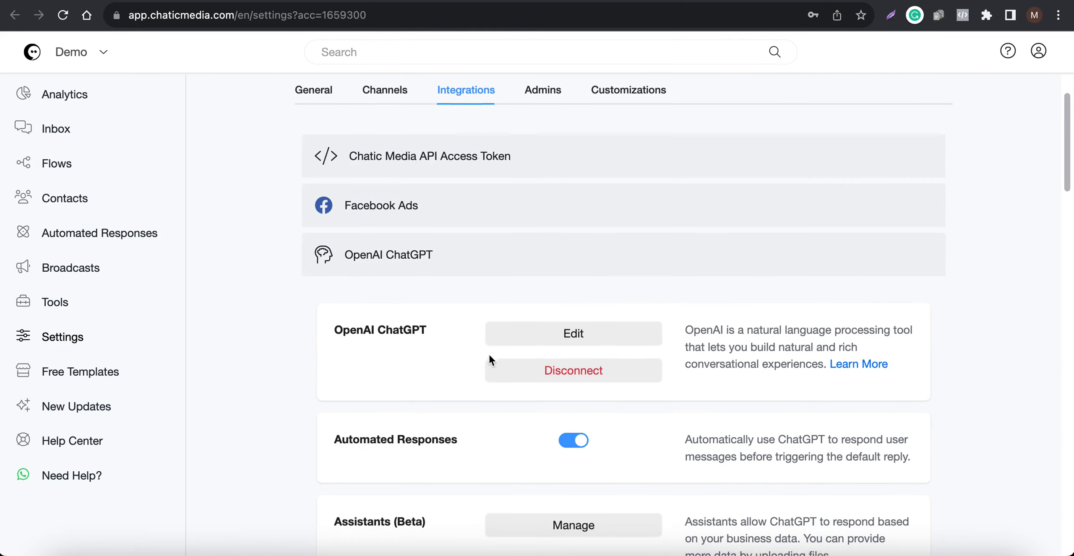
pyautogui.click(566, 442)
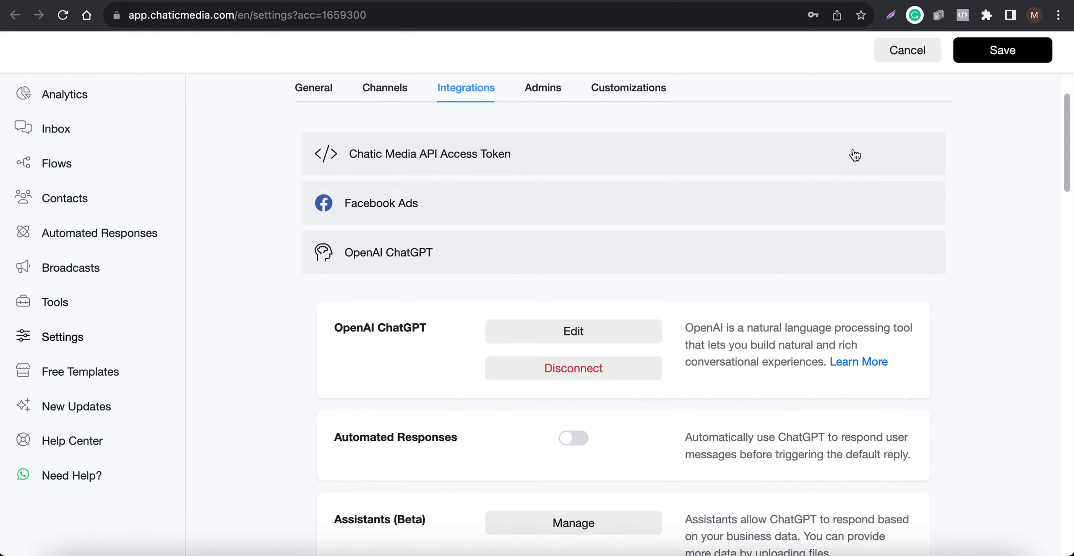
pyautogui.click(1003, 50)
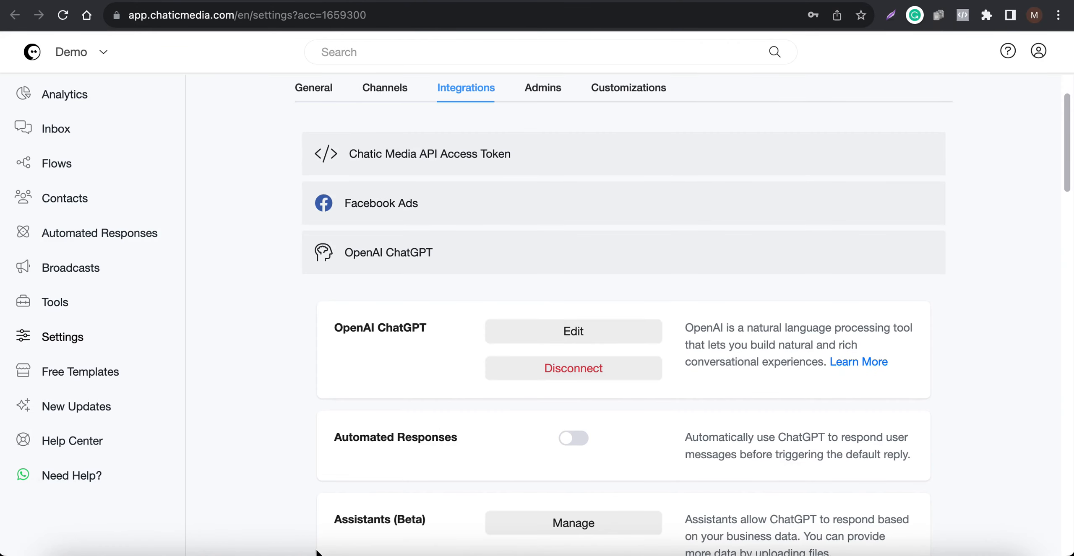
pyautogui.click(587, 324)
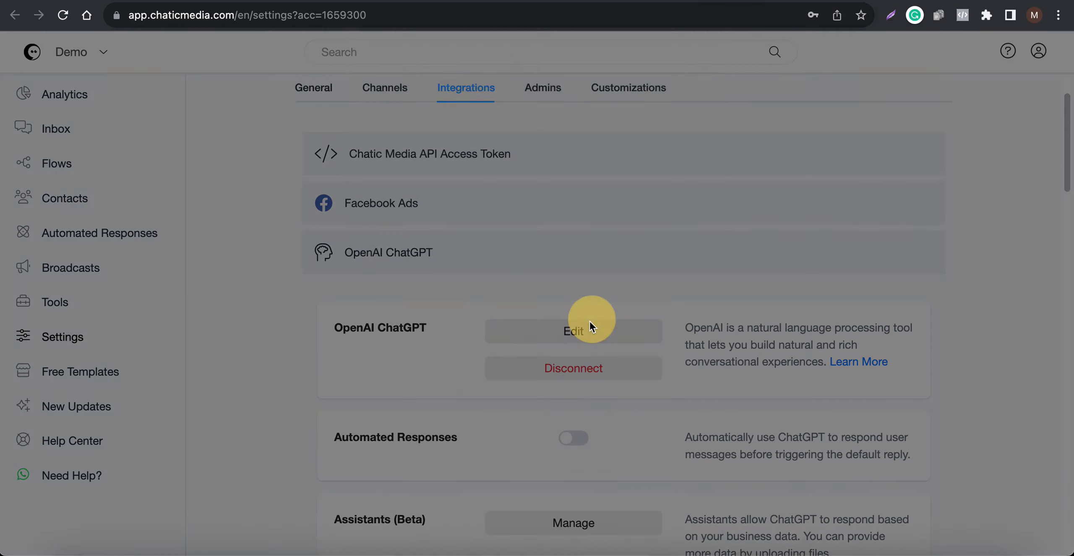
pyautogui.click(415, 389)
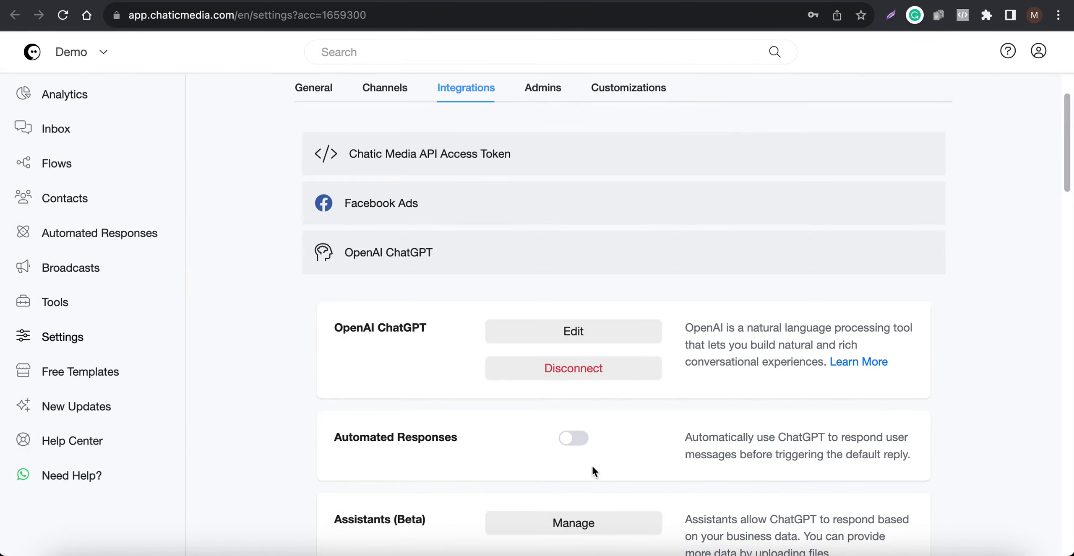
# - Set the Default Reply in the General settings to None and save the change
pyautogui.click(324, 95)
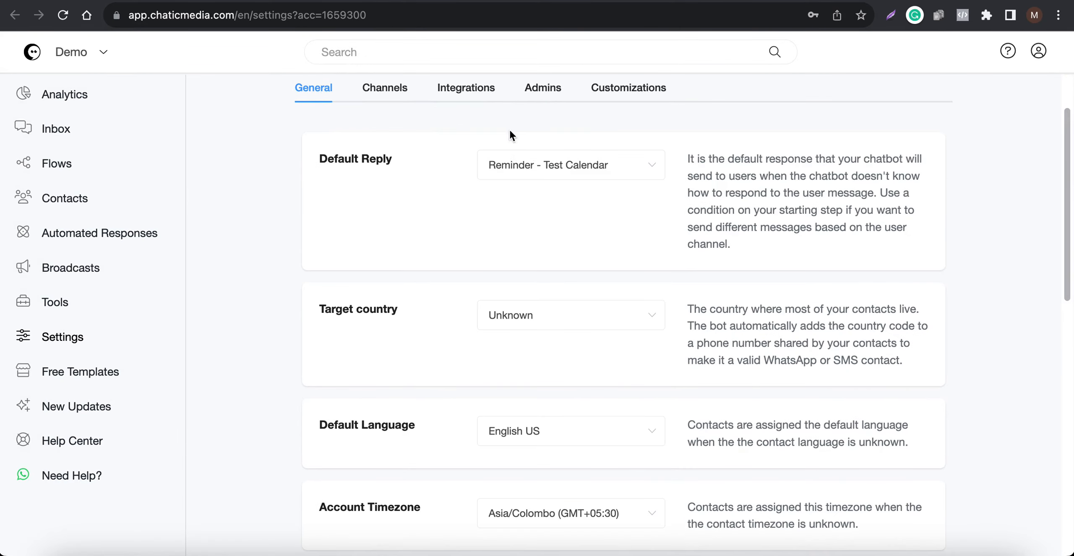
pyautogui.click(524, 168)
pyautogui.click(528, 210)
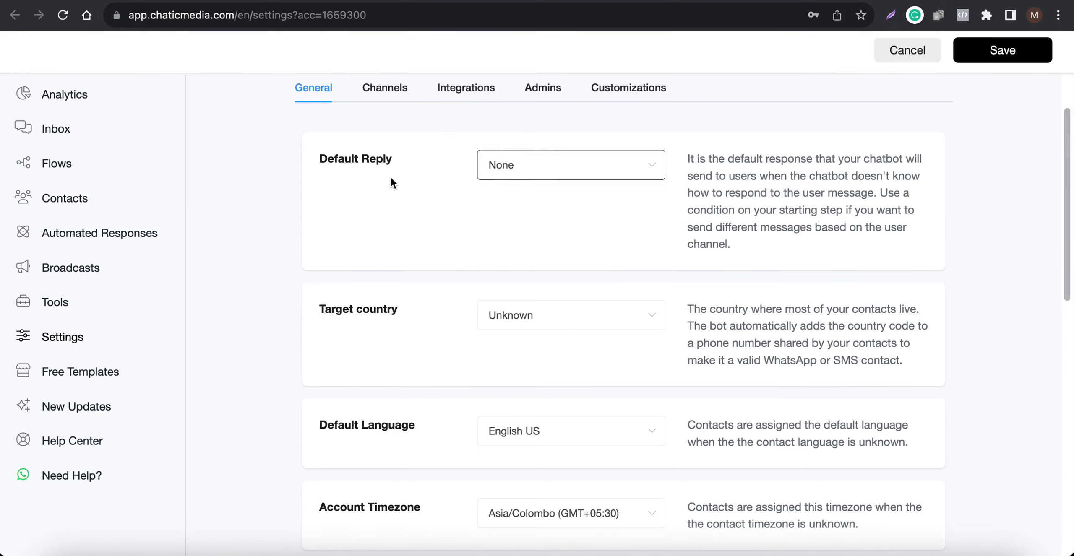
pyautogui.moveTo(402, 161); pyautogui.dragTo(345, 158)
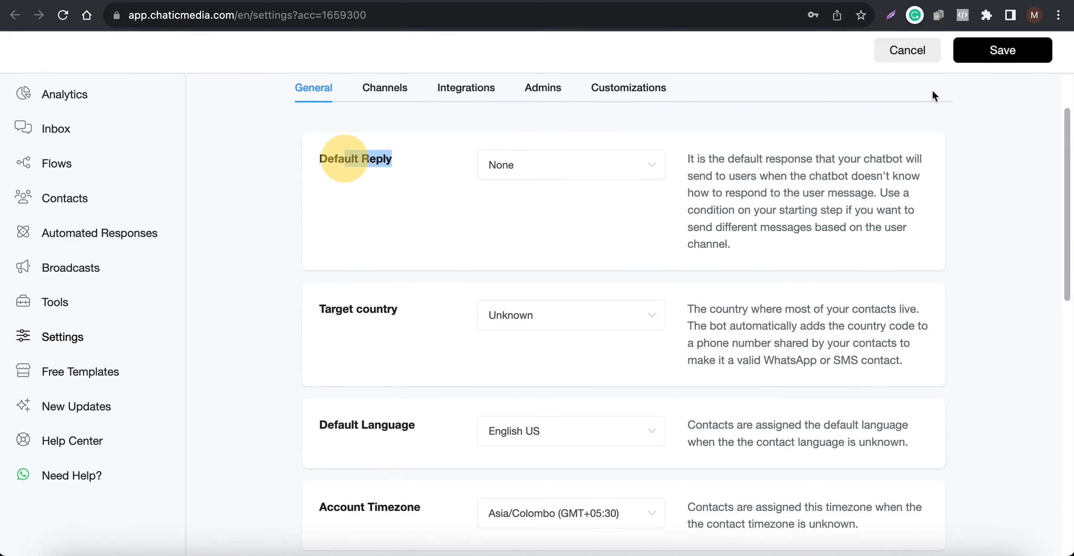
pyautogui.click(981, 52)
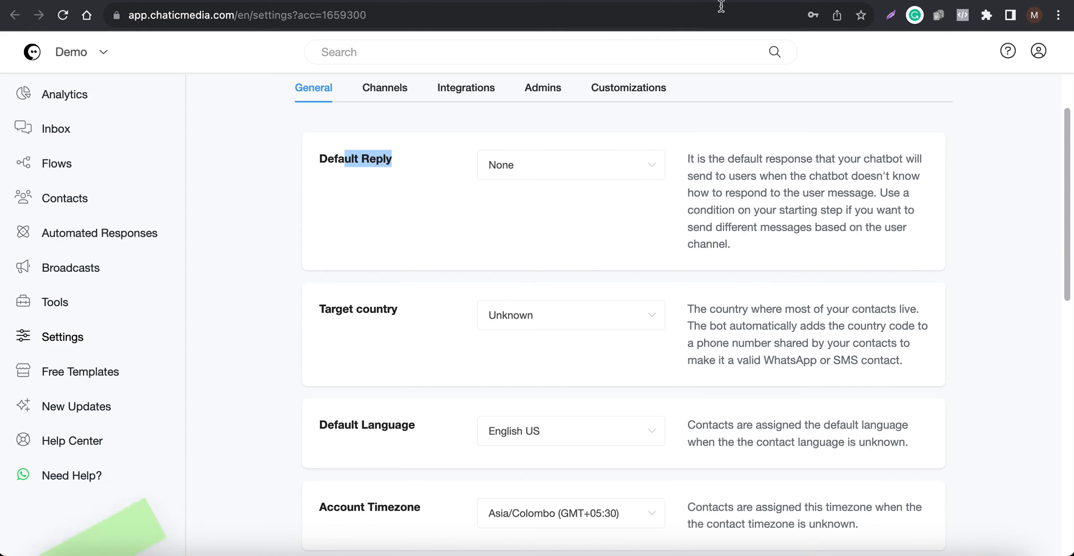
# - Create a new flow named "Default Reply - YT" from the Flows page
pyautogui.click(356, 1)
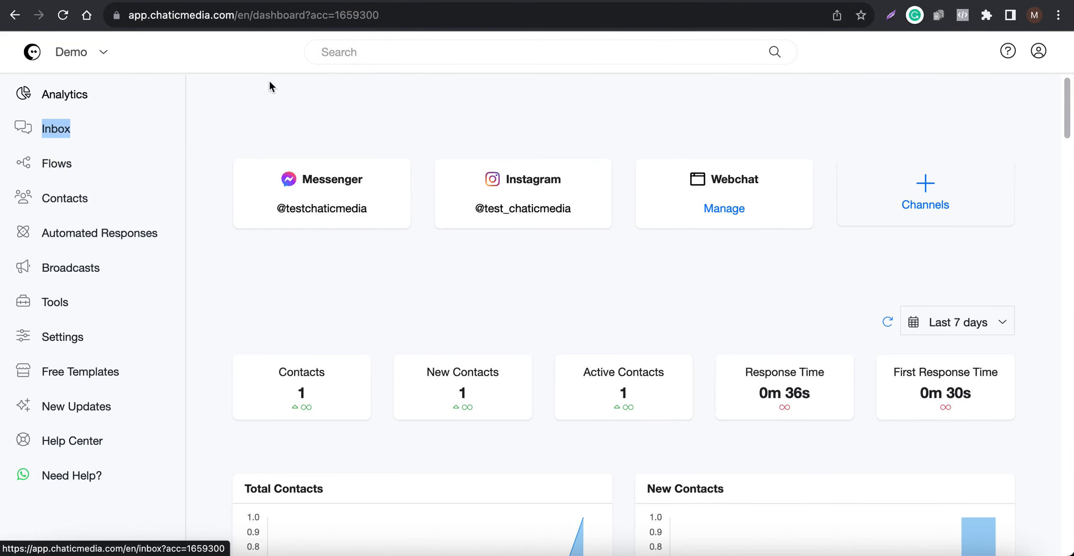
pyautogui.click(417, 2)
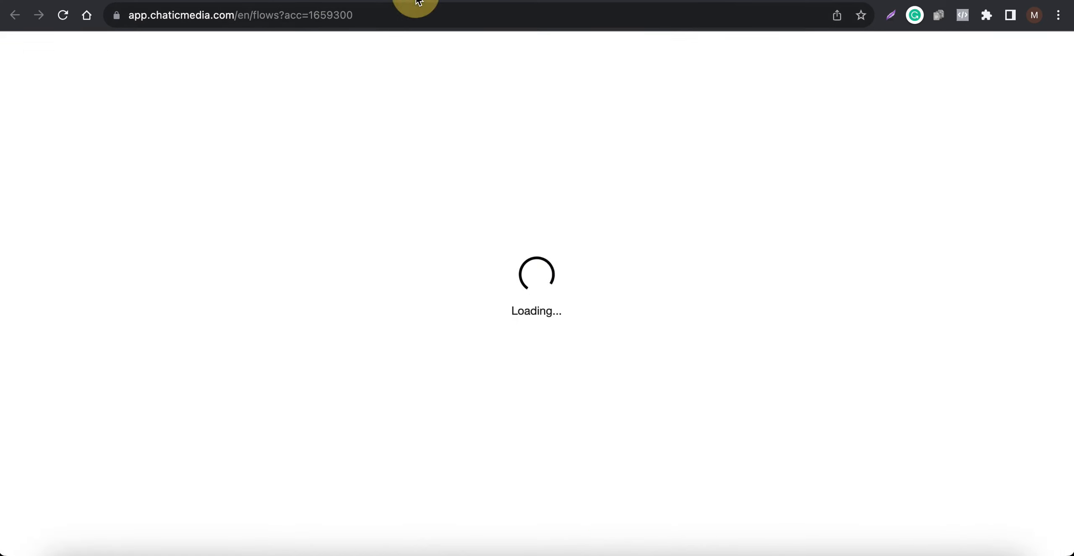
pyautogui.click(479, 0)
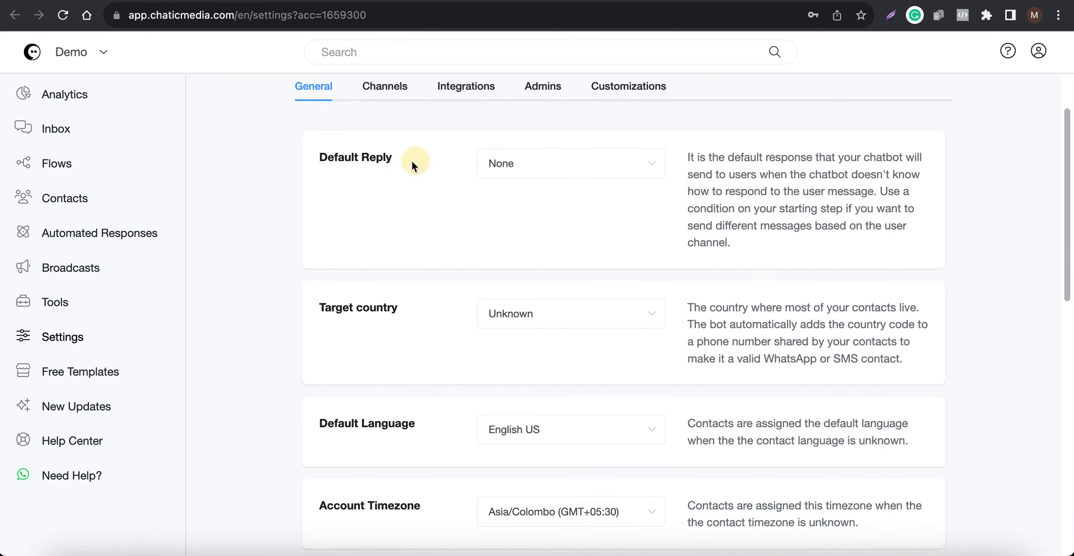
pyautogui.moveTo(411, 161); pyautogui.dragTo(306, 155)
pyautogui.press('super+c')
pyautogui.click(421, 3)
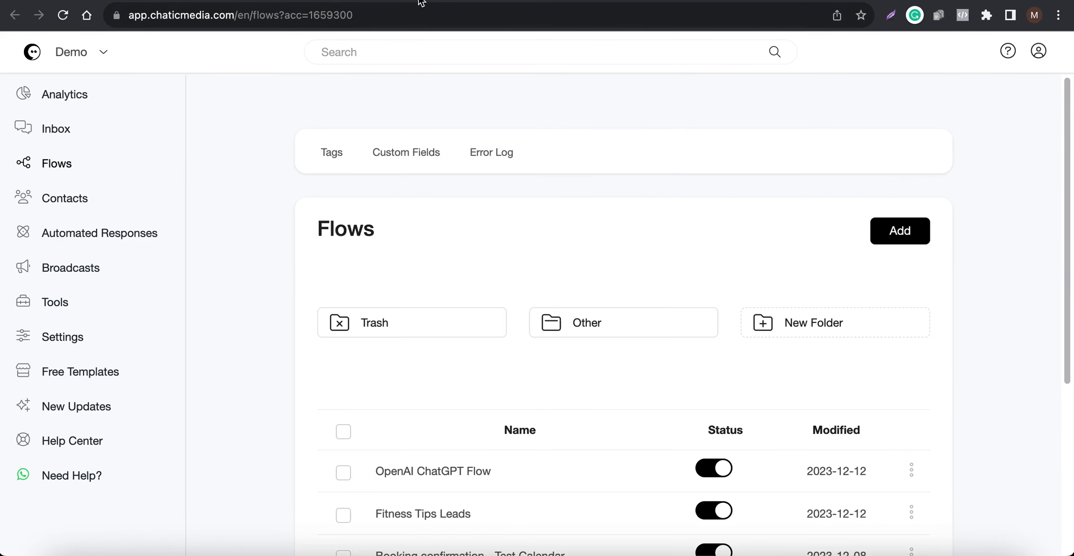
pyautogui.click(891, 231)
pyautogui.click(419, 130)
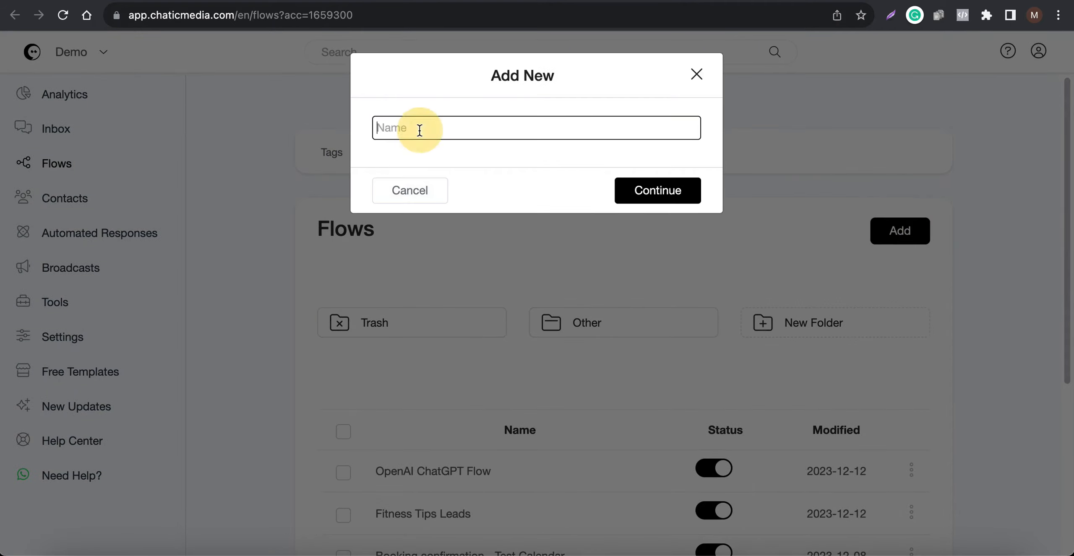
pyautogui.press('super+v')
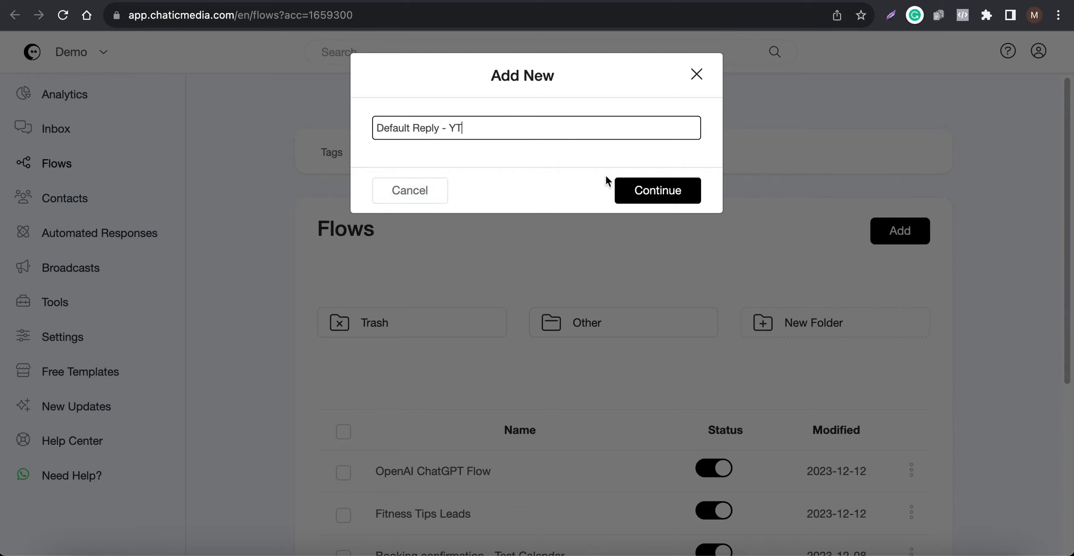
pyautogui.click(645, 191)
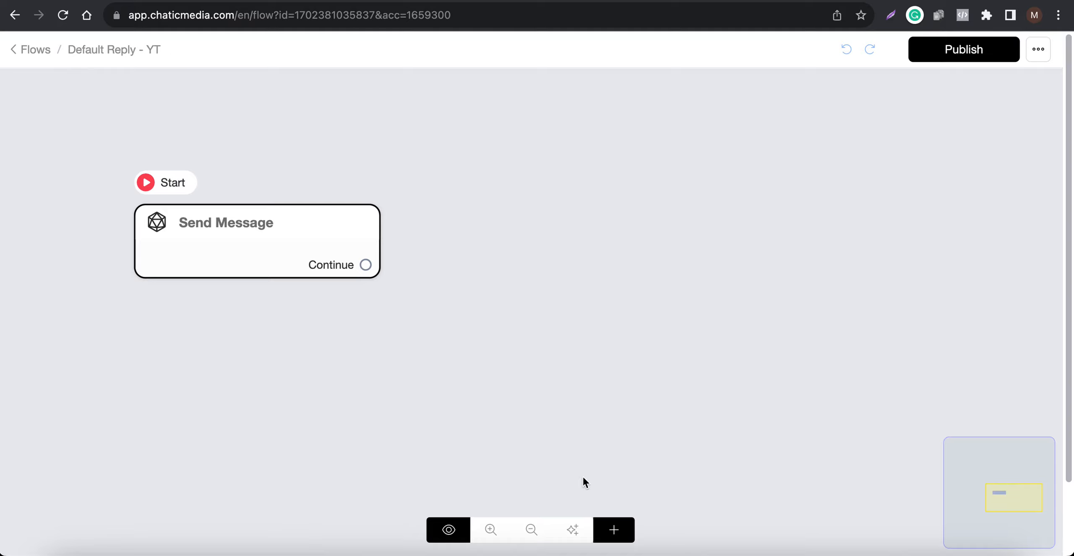
# - Add an OpenAI action to the Send Message step of the new flow
pyautogui.click(221, 247)
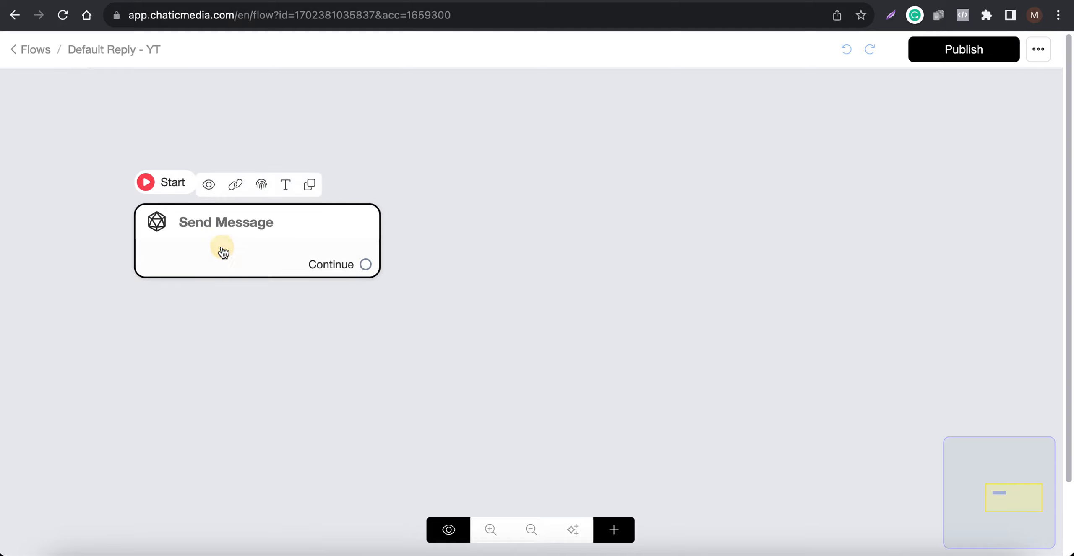
pyautogui.click(271, 247)
pyautogui.click(98, 392)
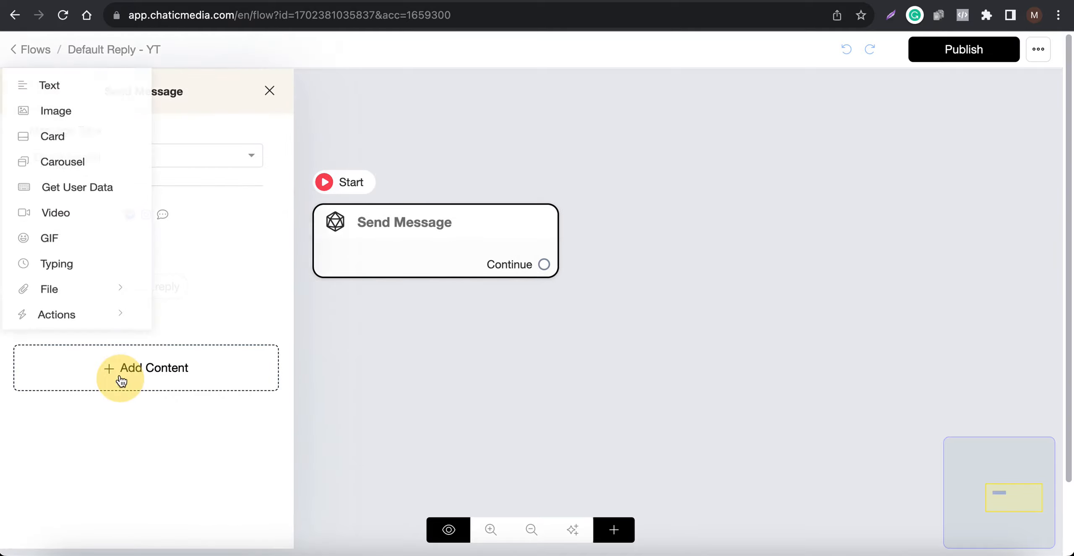
pyautogui.click(61, 326)
pyautogui.click(233, 128)
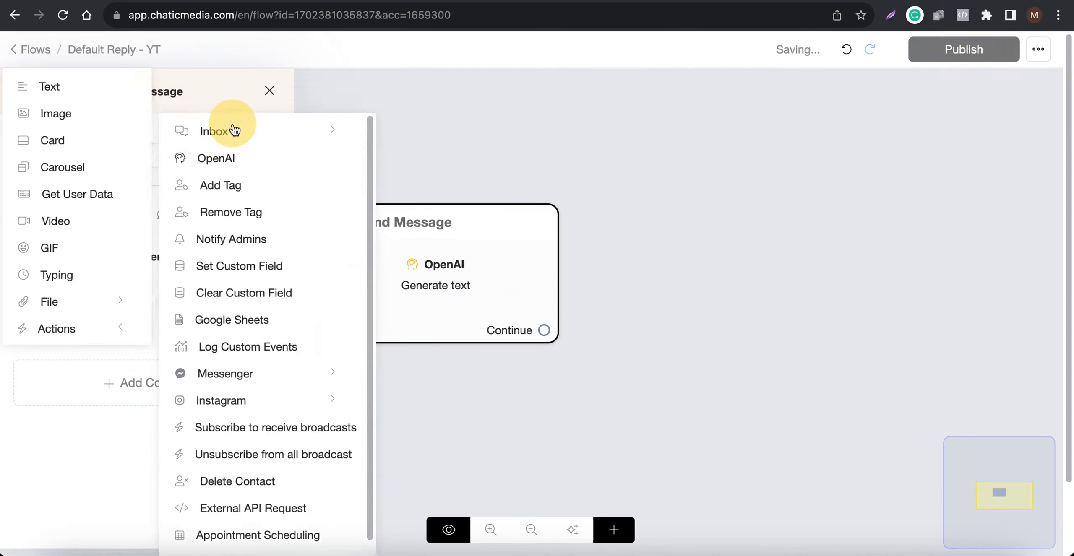
# - Switch the OpenAI action to "Generate text - Advanced" and enlarge its Business Information (Prompt) box
pyautogui.click(158, 256)
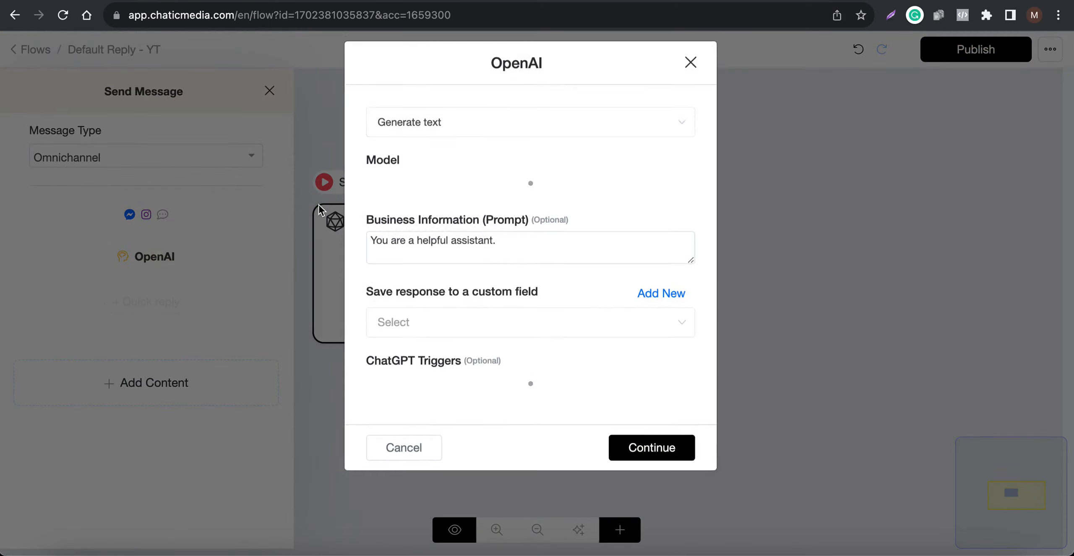
pyautogui.click(472, 134)
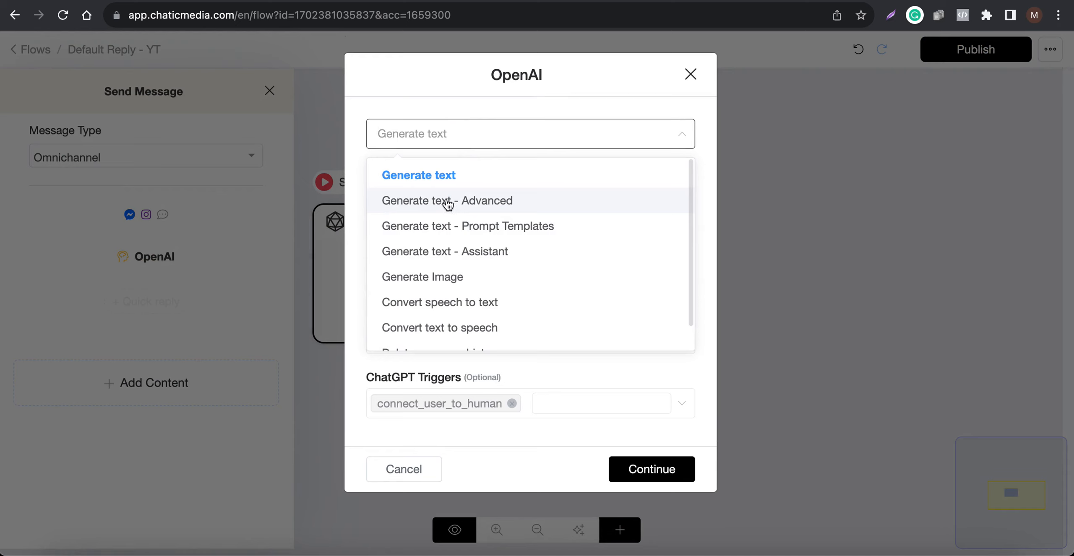
pyautogui.click(489, 202)
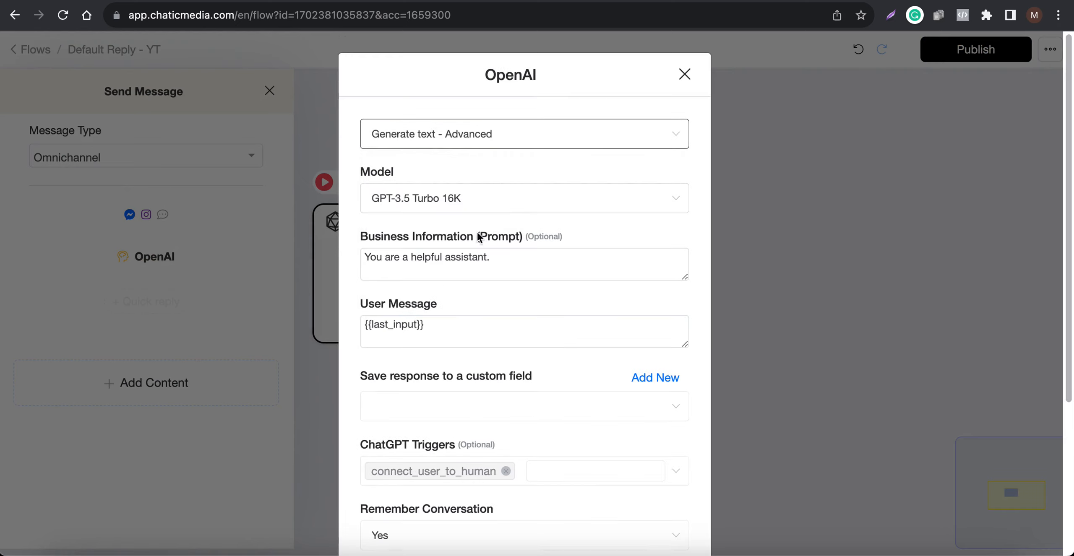
pyautogui.moveTo(458, 327); pyautogui.dragTo(334, 322)
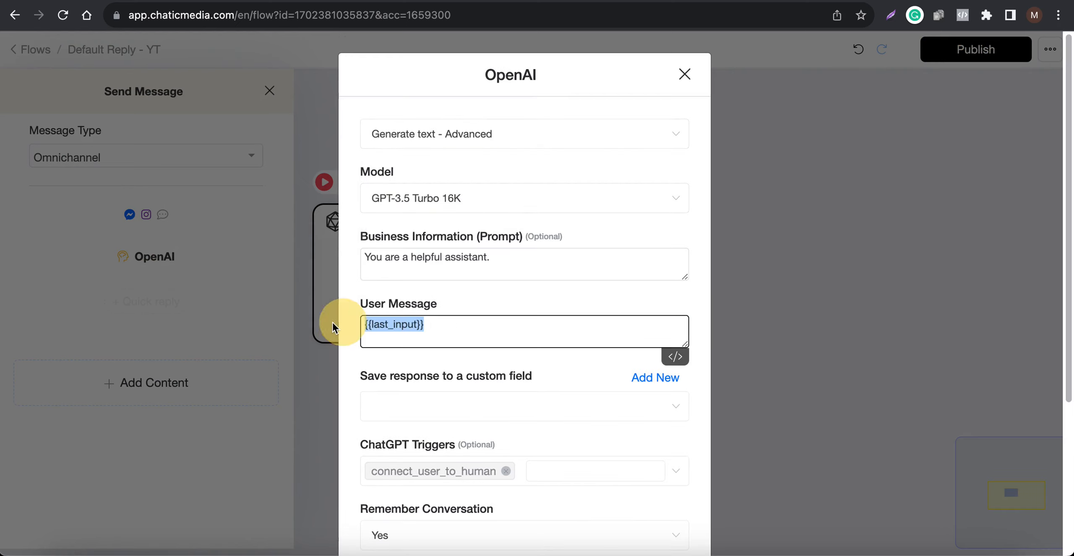
pyautogui.click(687, 273)
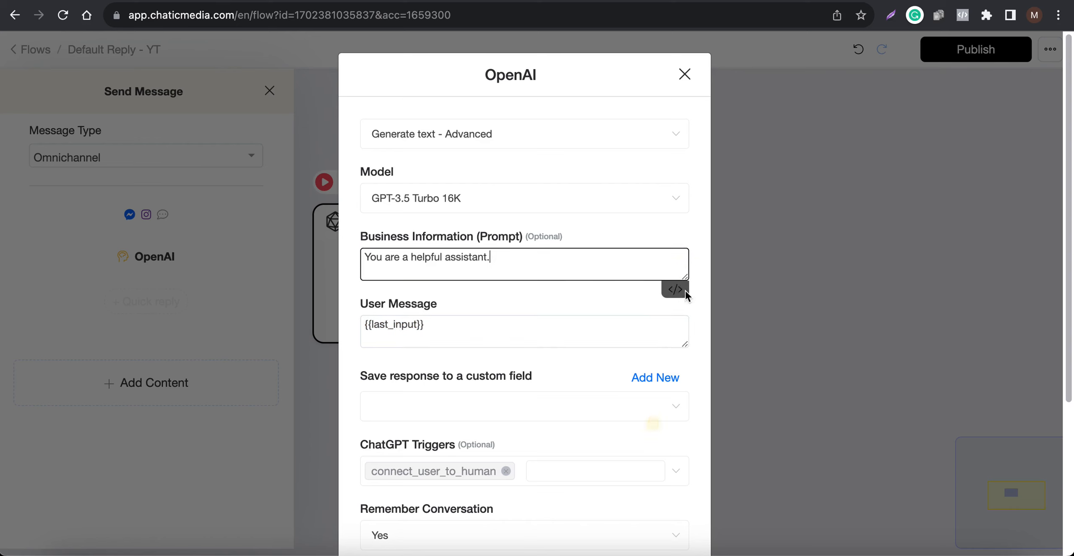
pyautogui.moveTo(685, 279); pyautogui.dragTo(685, 470)
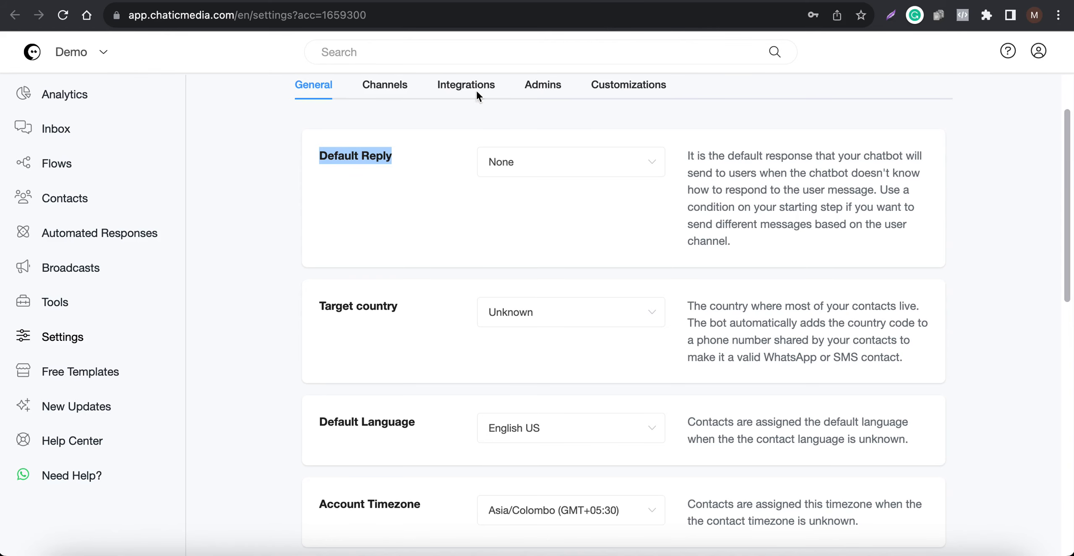
# - Copy the full Business Information prompt from the OpenAI ChatGPT integration settings
pyautogui.click(466, 86)
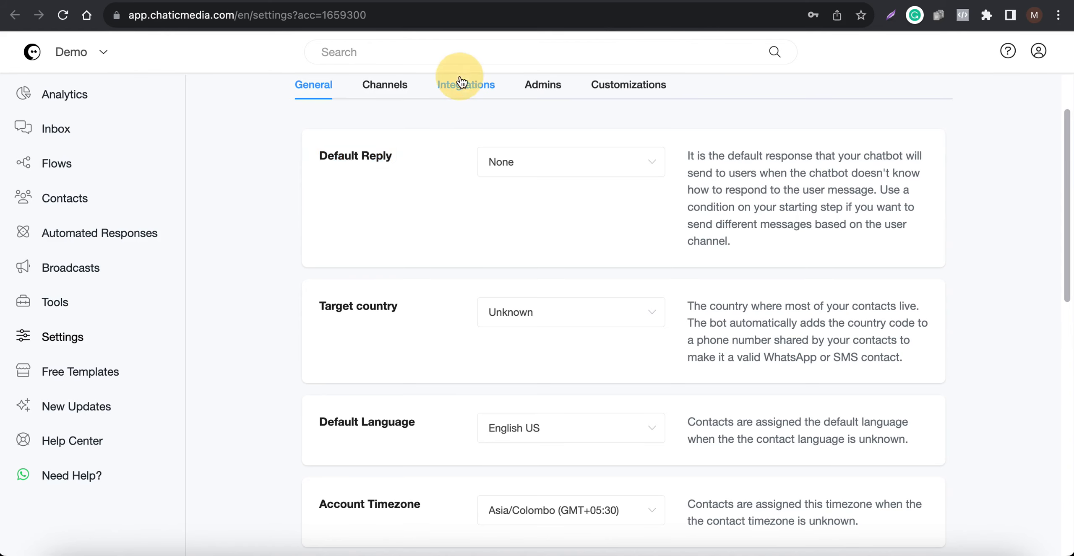
pyautogui.click(534, 323)
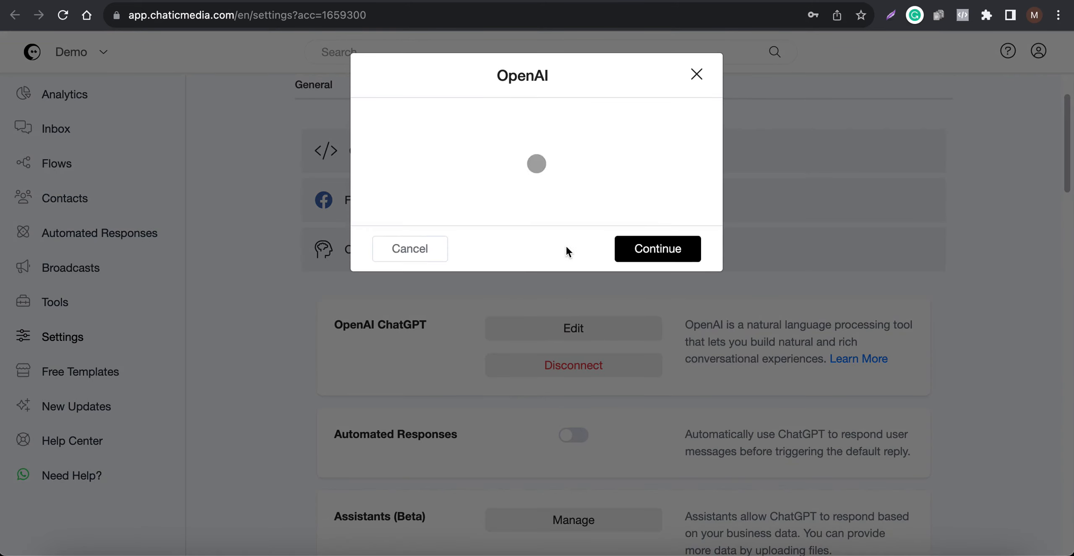
pyautogui.moveTo(688, 215); pyautogui.dragTo(688, 332)
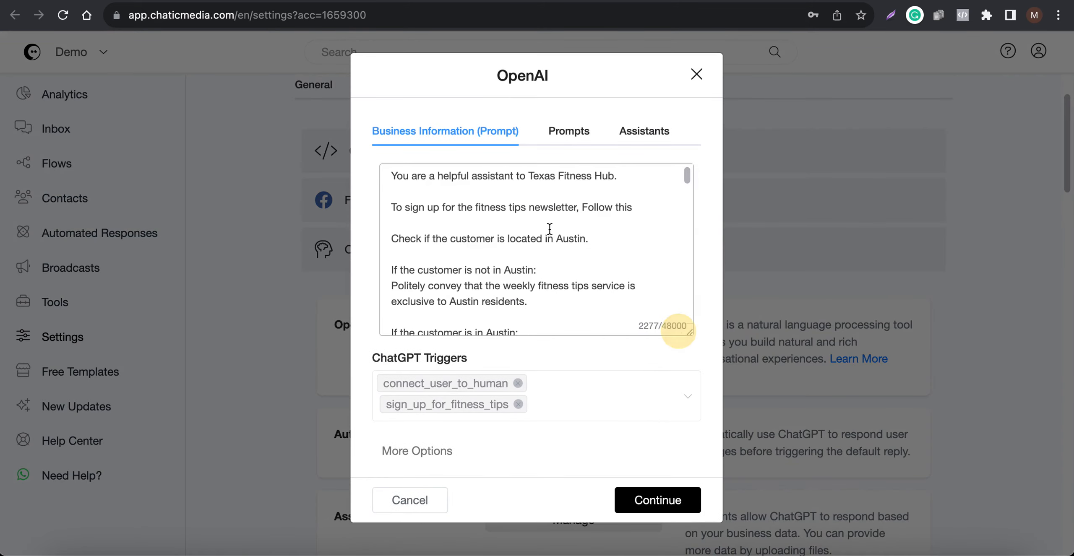
pyautogui.click(549, 229)
pyautogui.press('super+a')
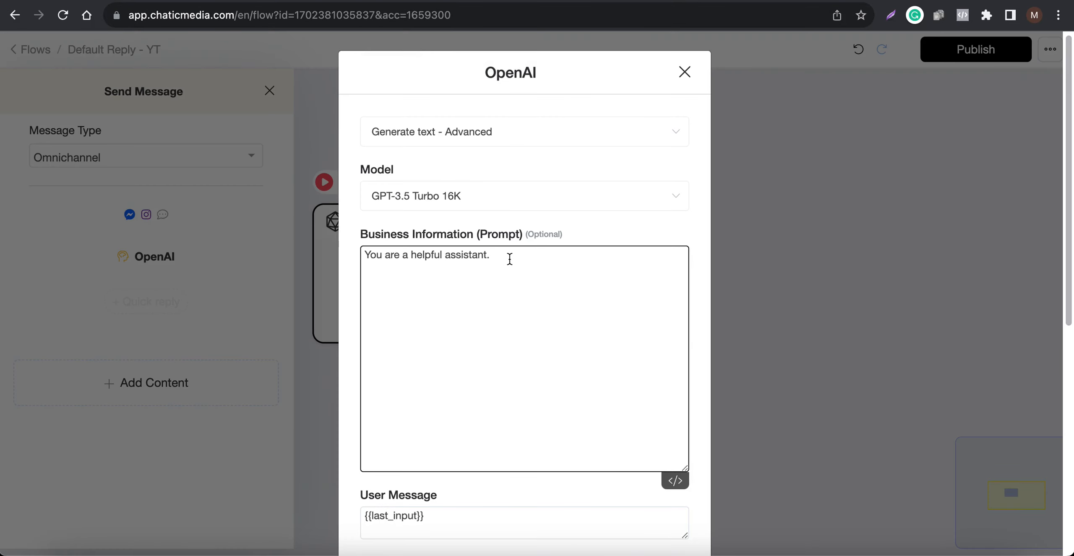
# - Replace the flow's OpenAI prompt with the copied Texas Fitness Hub business information, and check the User Message field
pyautogui.press('super+a')
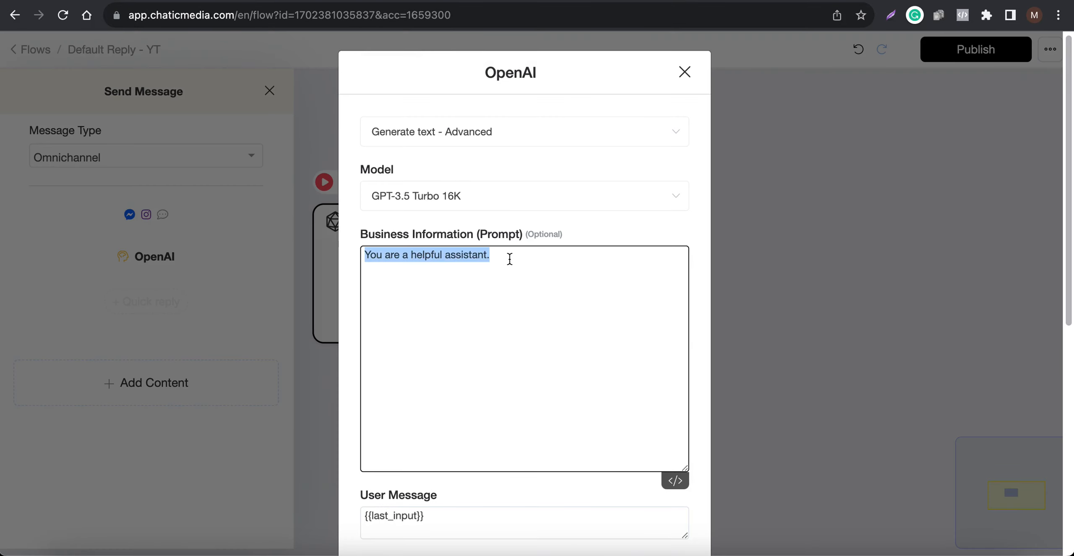
pyautogui.press('super+v')
pyautogui.scroll(15, 508, 322)
pyautogui.scroll(-10, 494, 300)
pyautogui.scroll(-15, 459, 300)
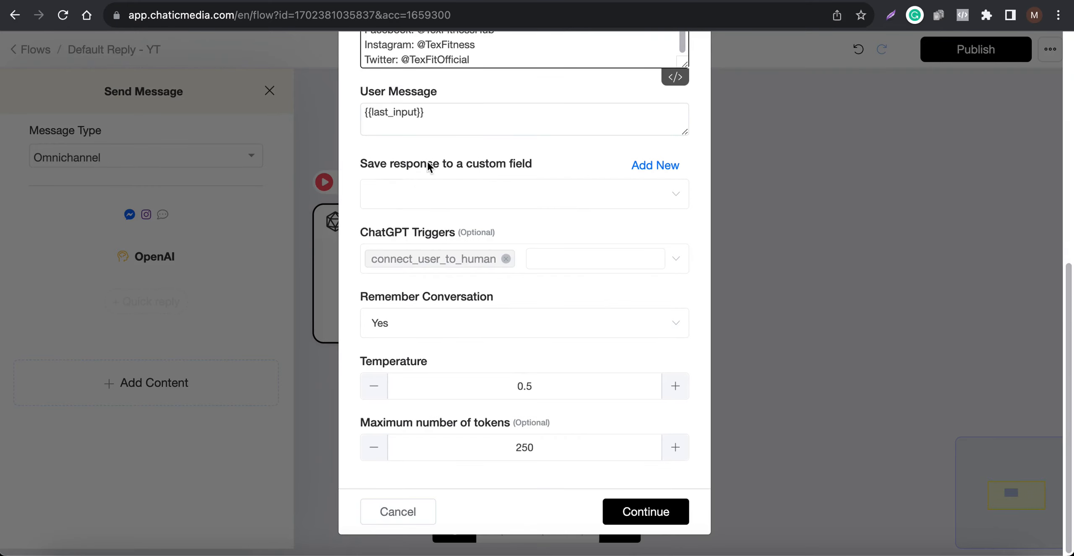
pyautogui.scroll(6, 525, 170)
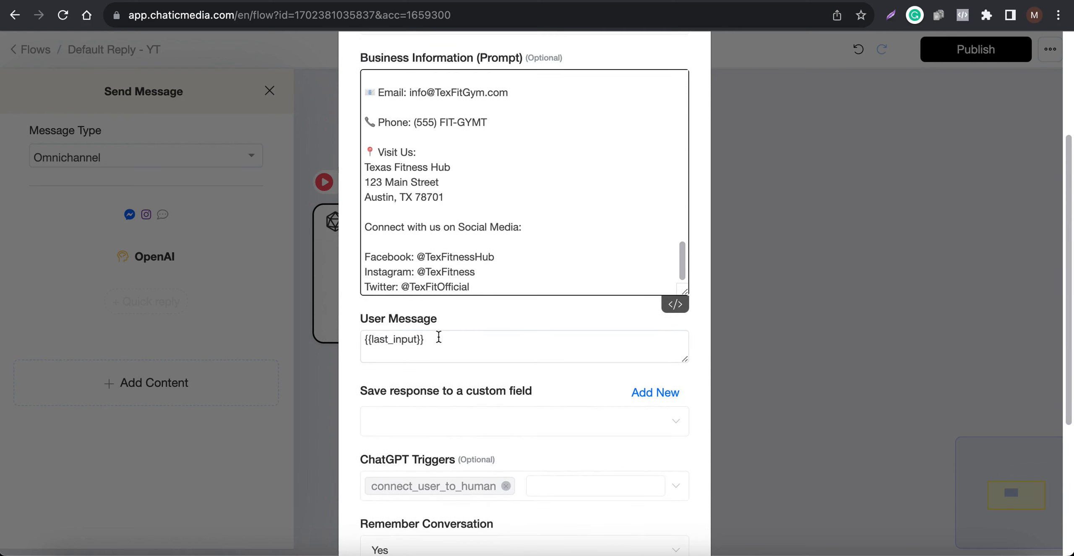
pyautogui.moveTo(496, 344); pyautogui.dragTo(264, 337)
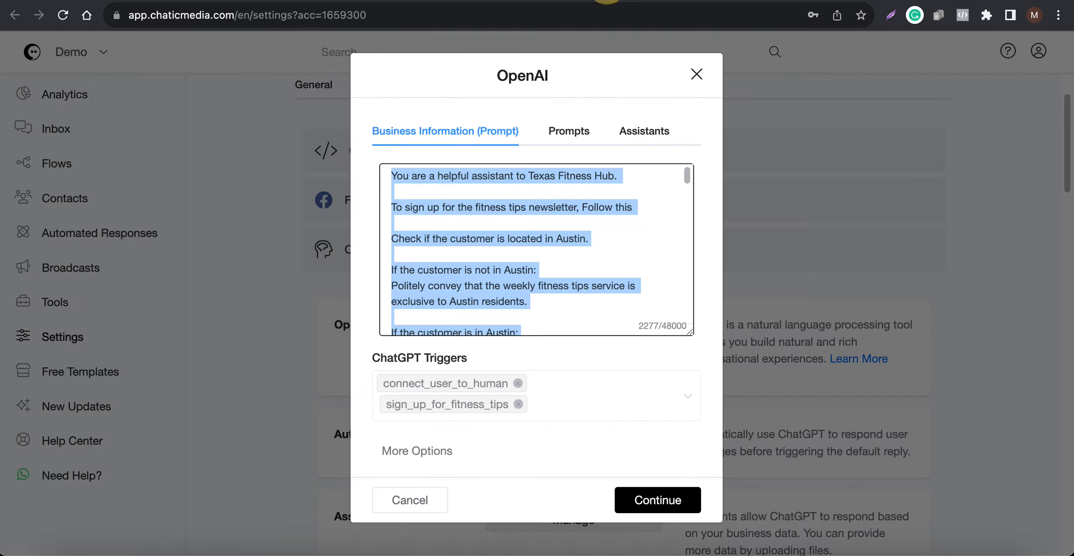
# - Close the integration's prompt editor, switch ChatGPT Automated Responses on and back off, save, and return to the General settings
pyautogui.click(694, 77)
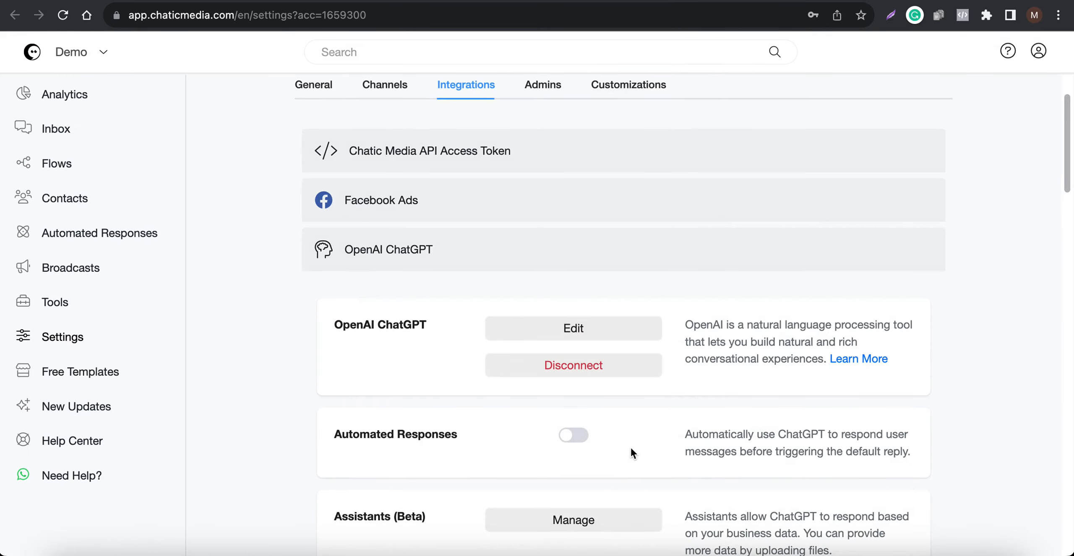
pyautogui.click(578, 440)
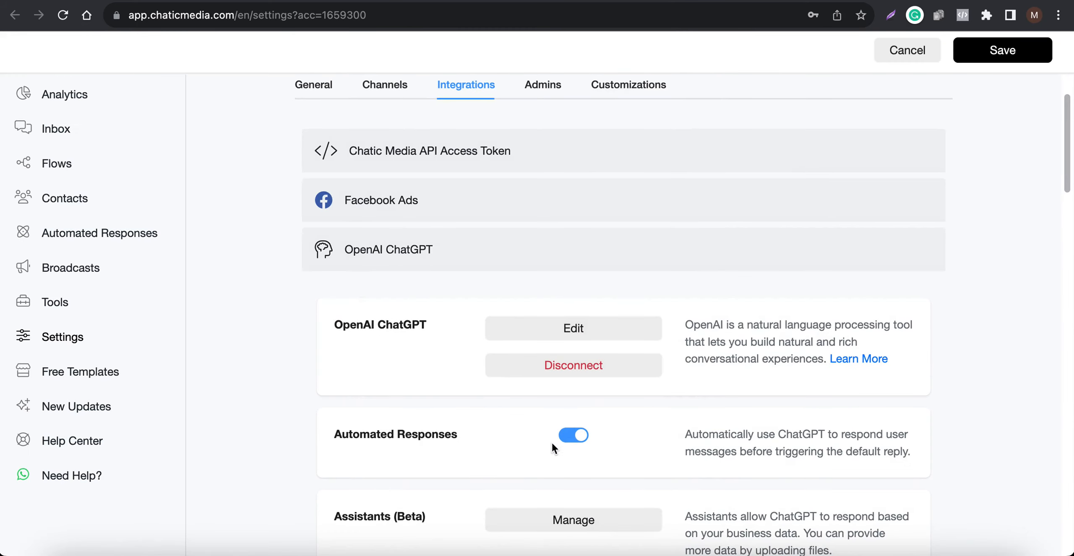
pyautogui.click(569, 439)
pyautogui.click(992, 56)
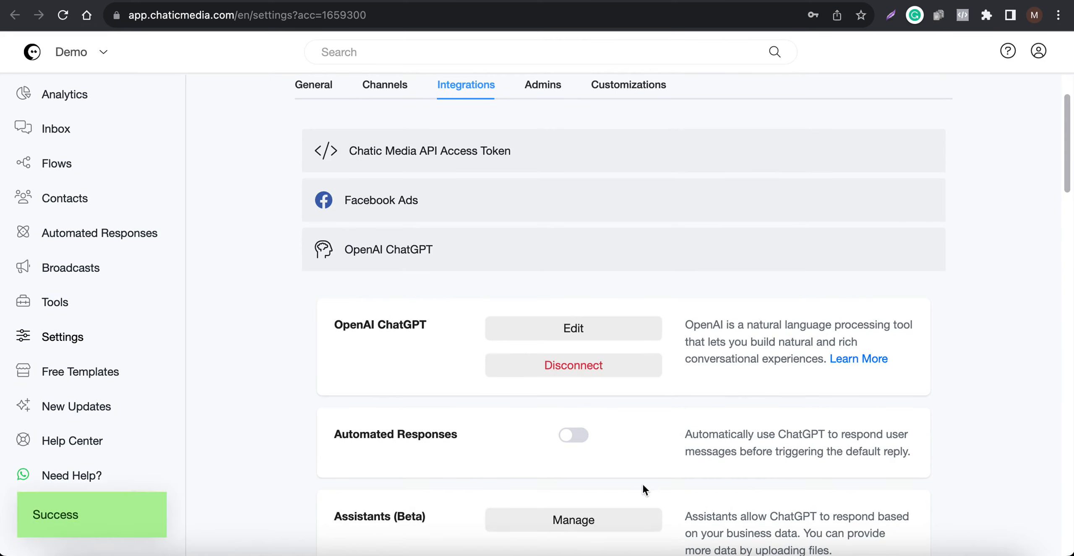
pyautogui.click(314, 84)
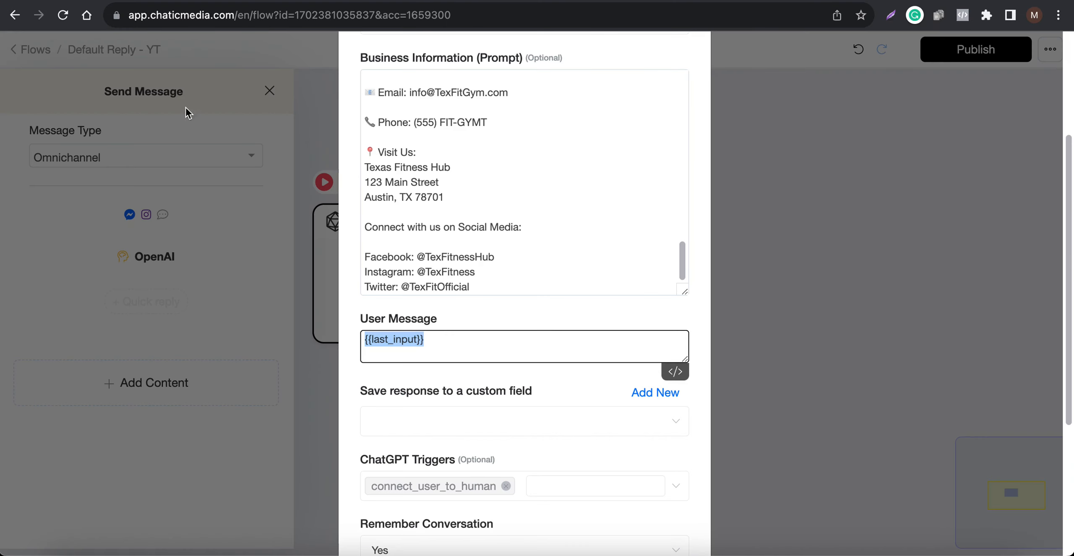
# - Create a custom field named "ai response" for saving the OpenAI response
pyautogui.click(648, 392)
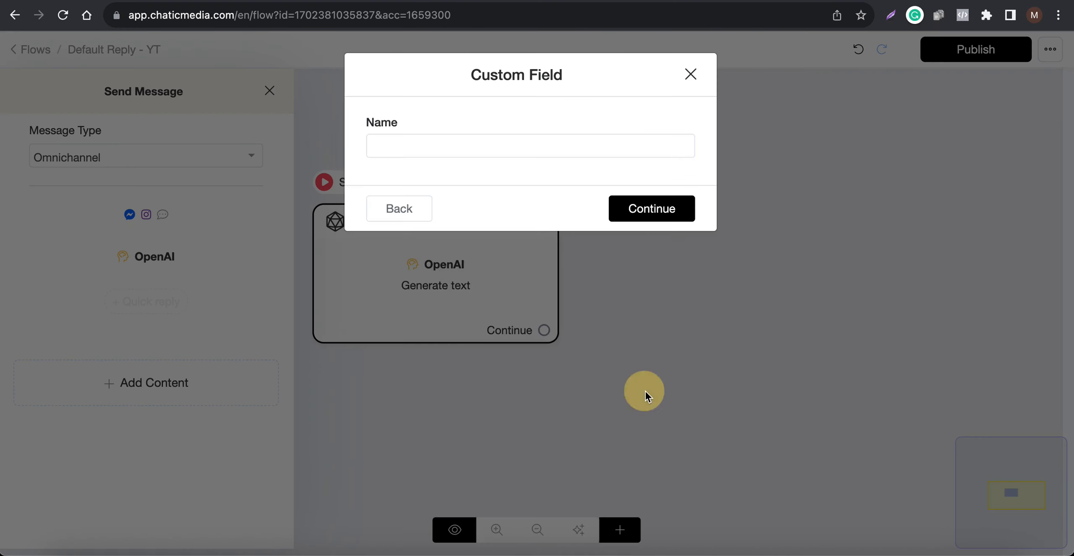
pyautogui.click(443, 149)
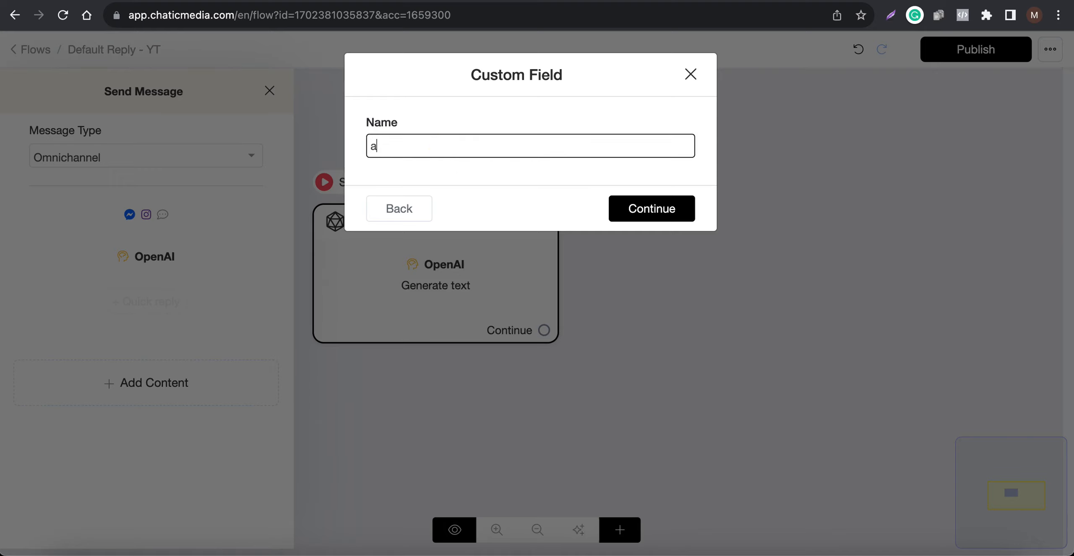
pyautogui.write('ai response')
pyautogui.click(635, 208)
# - Lower the OpenAI action's Temperature to 0.1 and confirm the action's settings
pyautogui.scroll(-4, 369, 440)
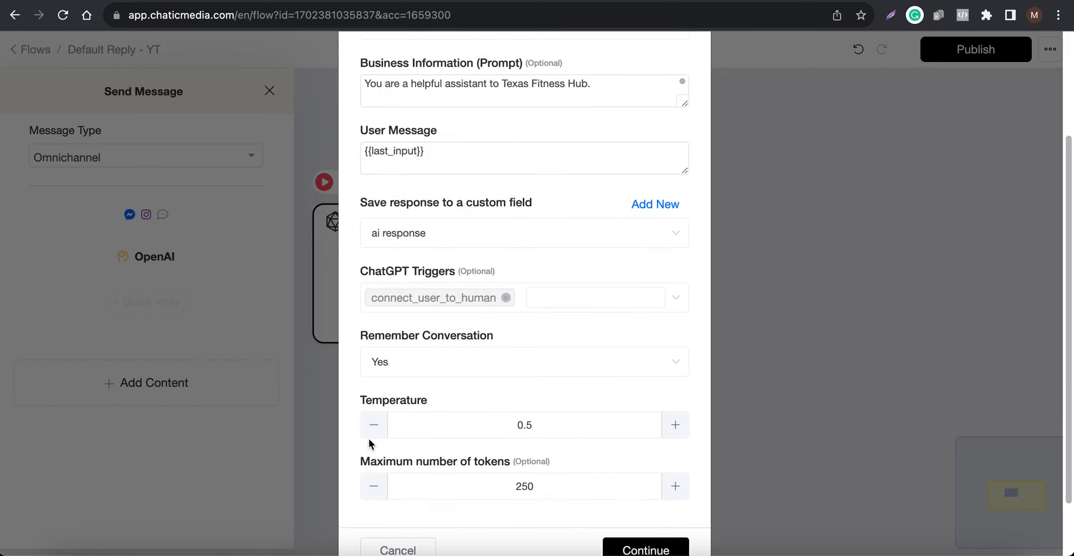
pyautogui.scroll(-2, 368, 438)
pyautogui.click(379, 396)
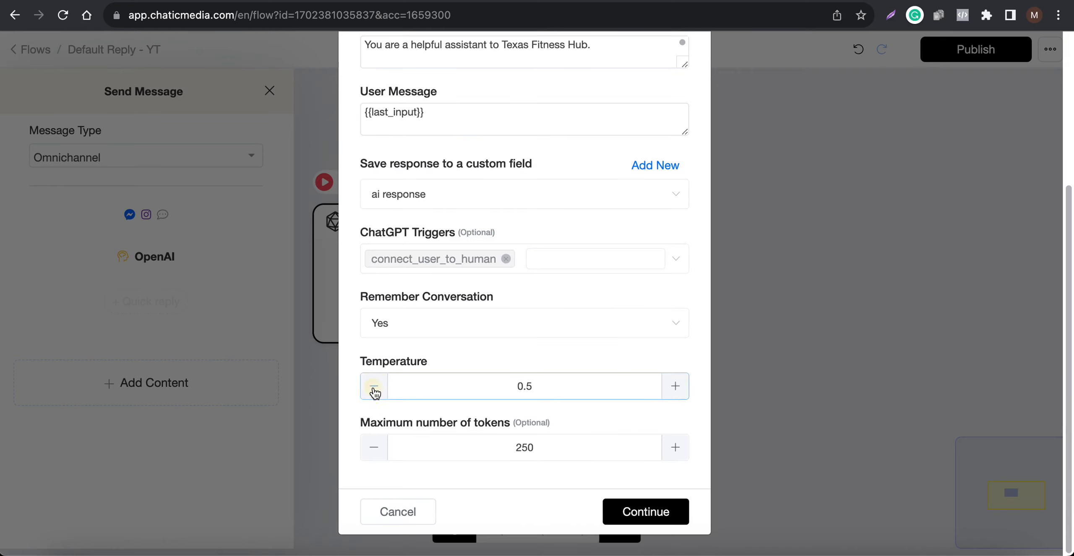
pyautogui.click(379, 396)
pyautogui.click(379, 396)
pyautogui.click(379, 396)
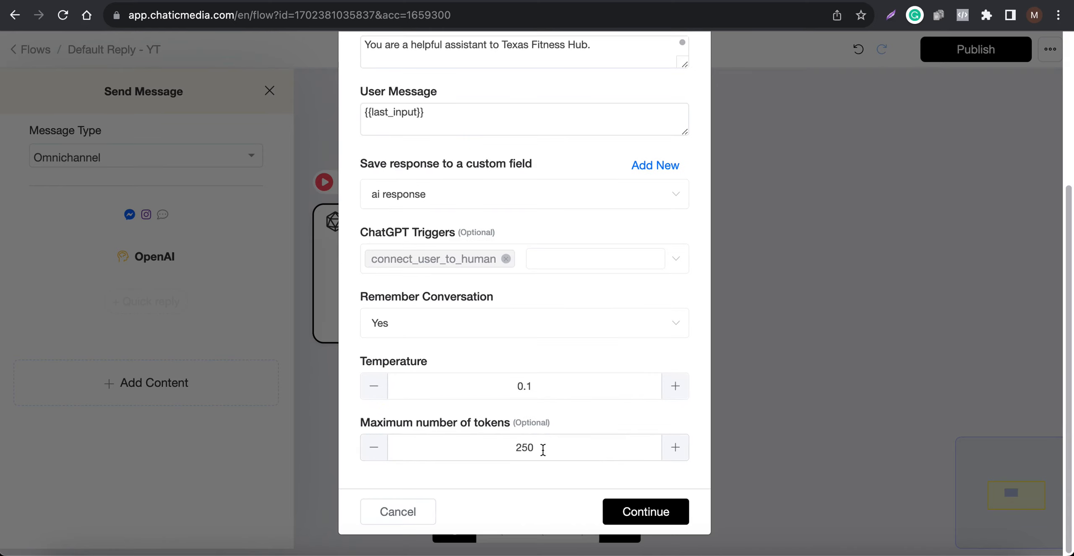
pyautogui.click(639, 514)
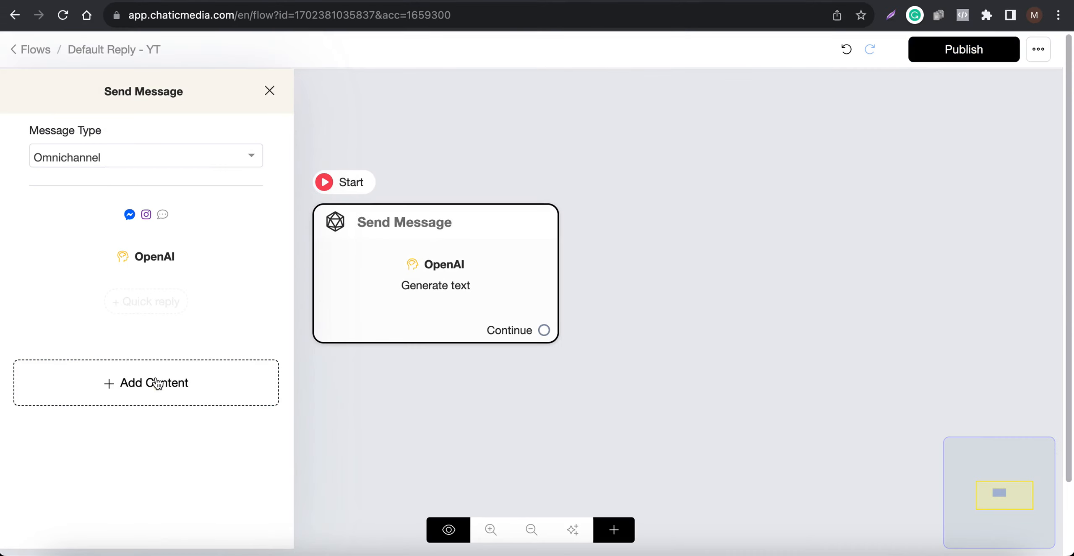
# - Add a text message after the OpenAI action containing the {{ai response}} custom field
pyautogui.click(156, 378)
pyautogui.click(48, 101)
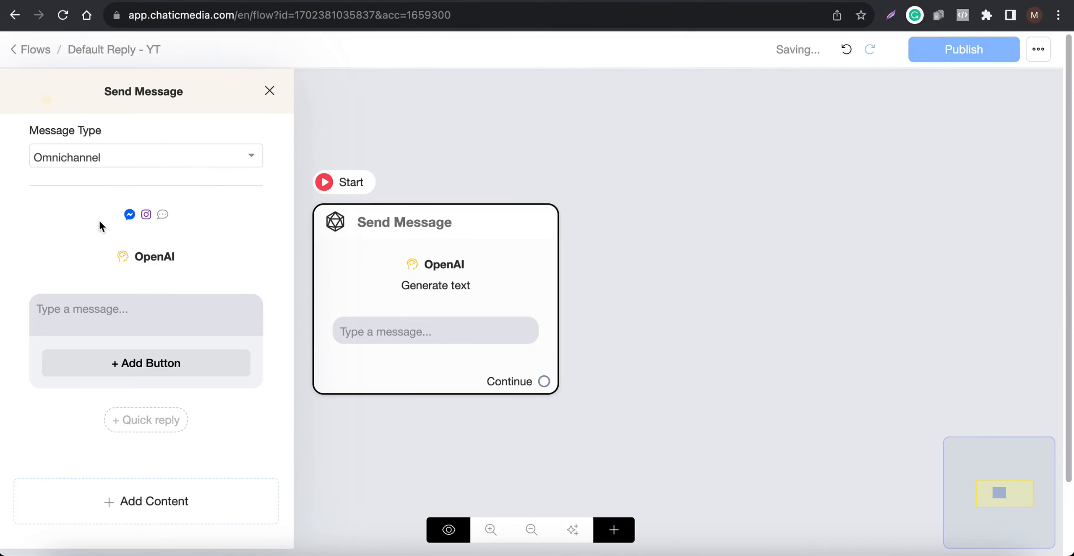
pyautogui.click(145, 263)
pyautogui.scroll(-3, 474, 422)
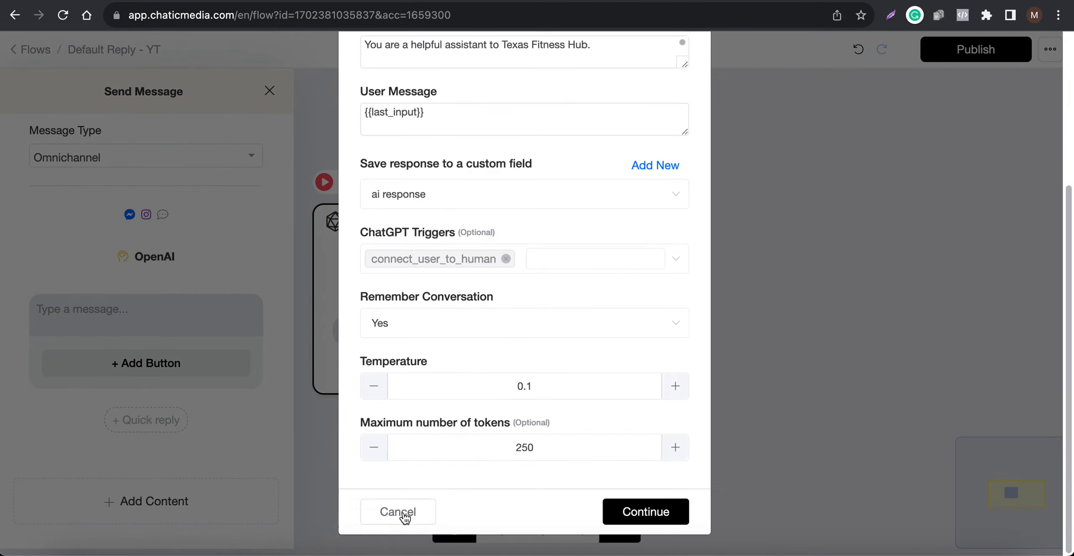
pyautogui.click(396, 521)
pyautogui.click(71, 307)
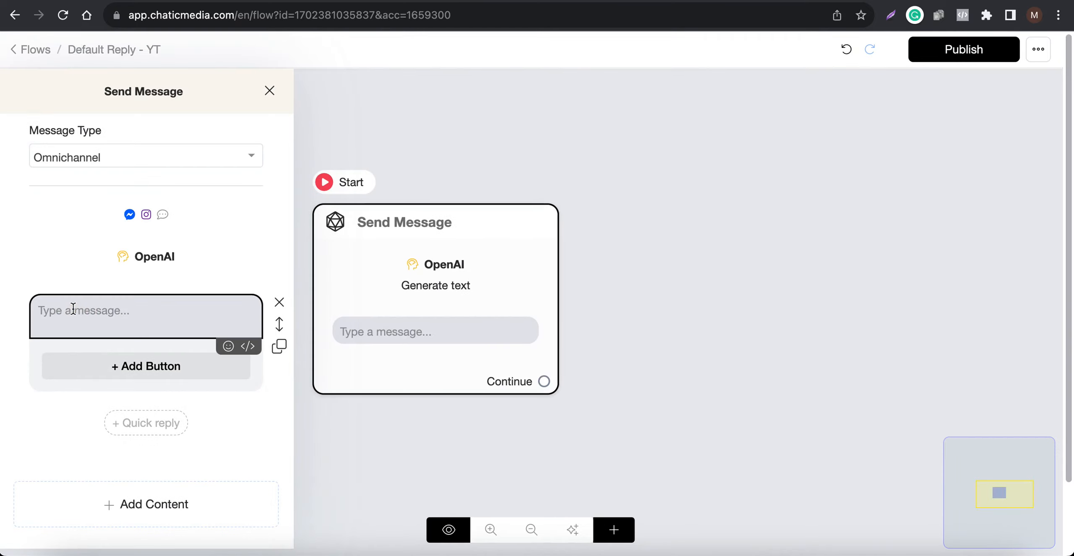
pyautogui.write('{ai')
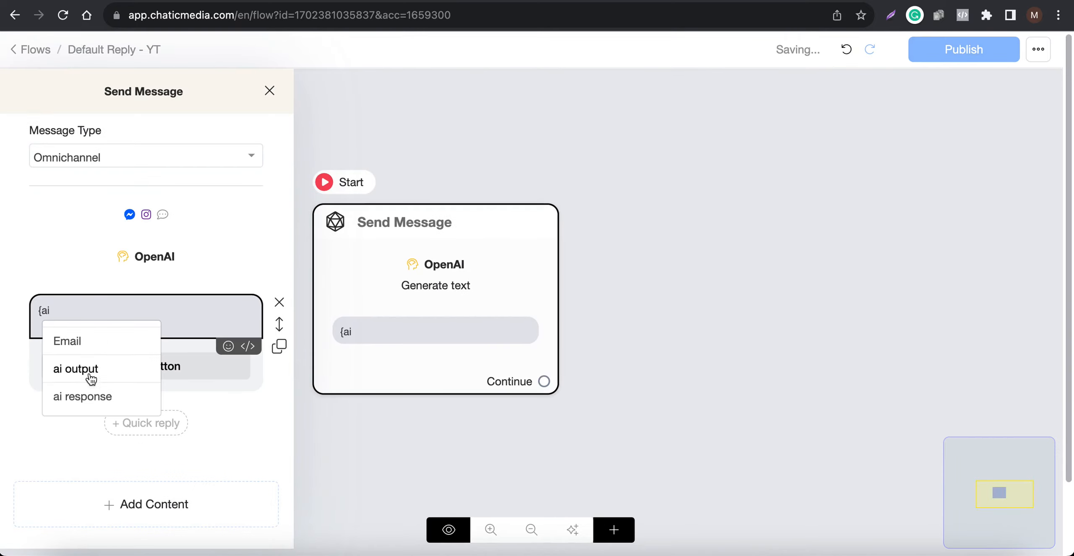
pyautogui.click(98, 401)
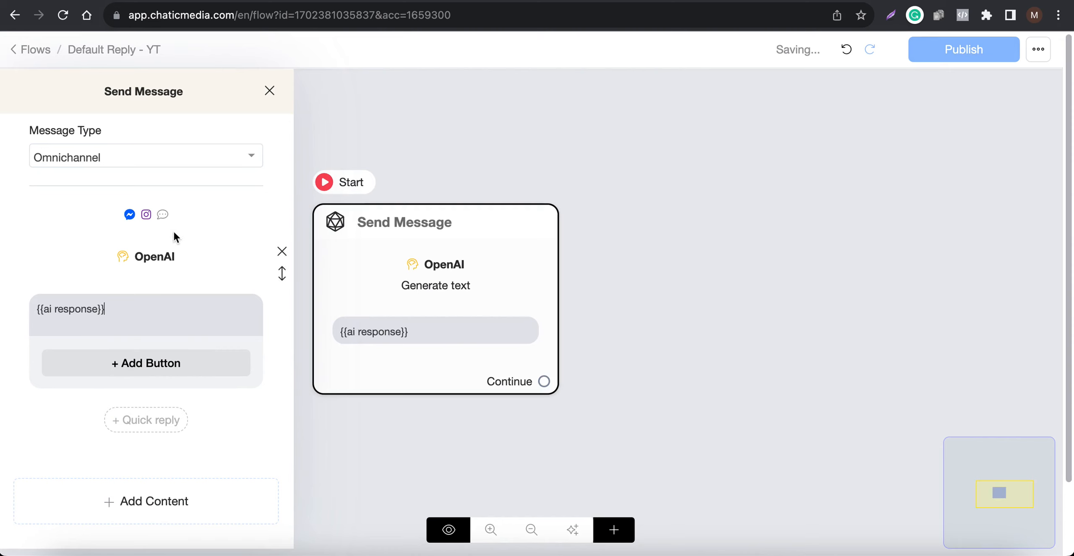
pyautogui.moveTo(126, 311); pyautogui.dragTo(9, 306)
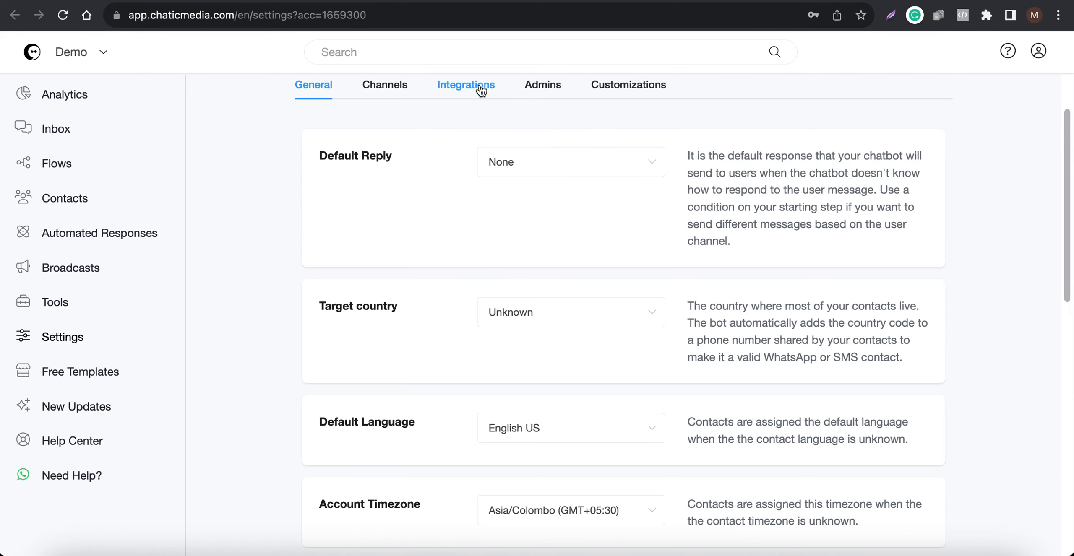
# - Review the OpenAI ChatGPT integration settings and the chatbot's earlier replies in the mirrored Instagram chat
pyautogui.click(466, 85)
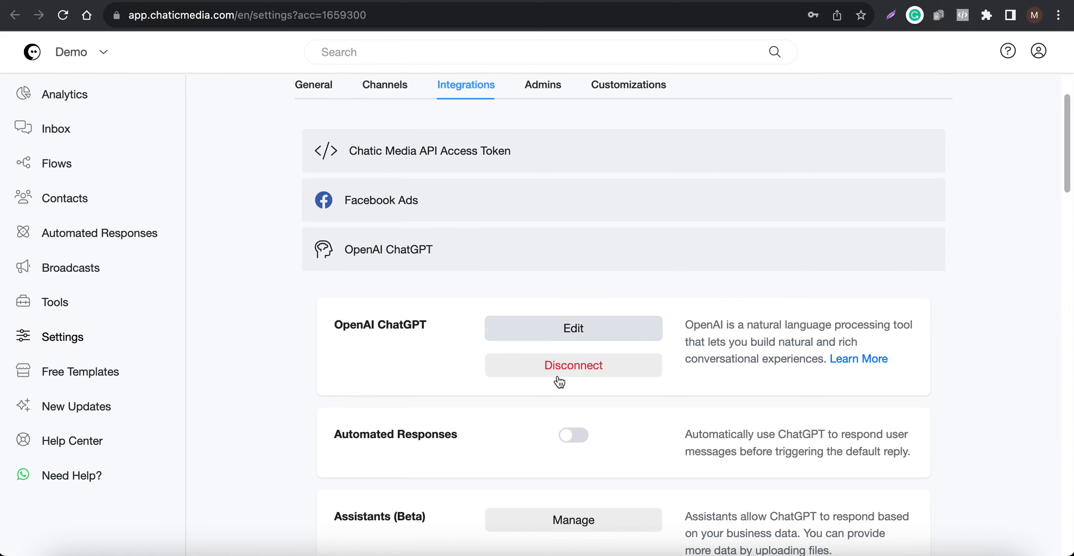
pyautogui.click(926, 551)
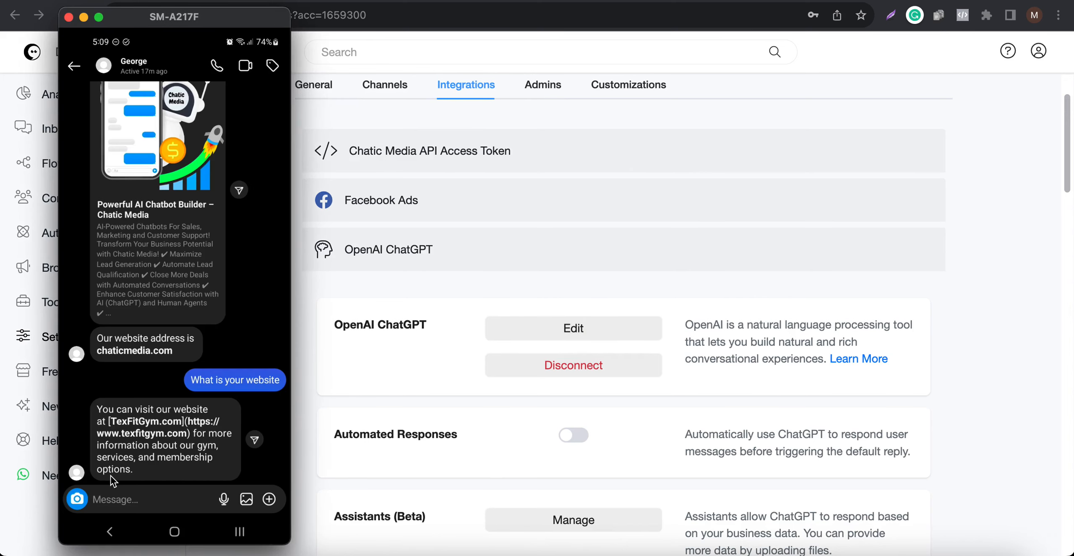
pyautogui.click(894, 282)
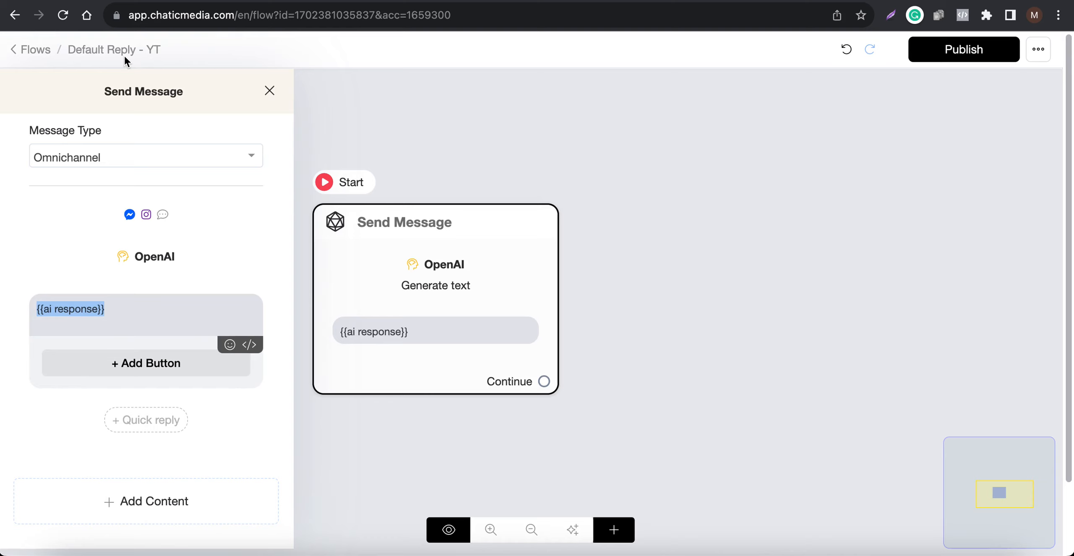
# - Add a button labelled "Book A Call" to the {{ai response}} message
pyautogui.click(125, 362)
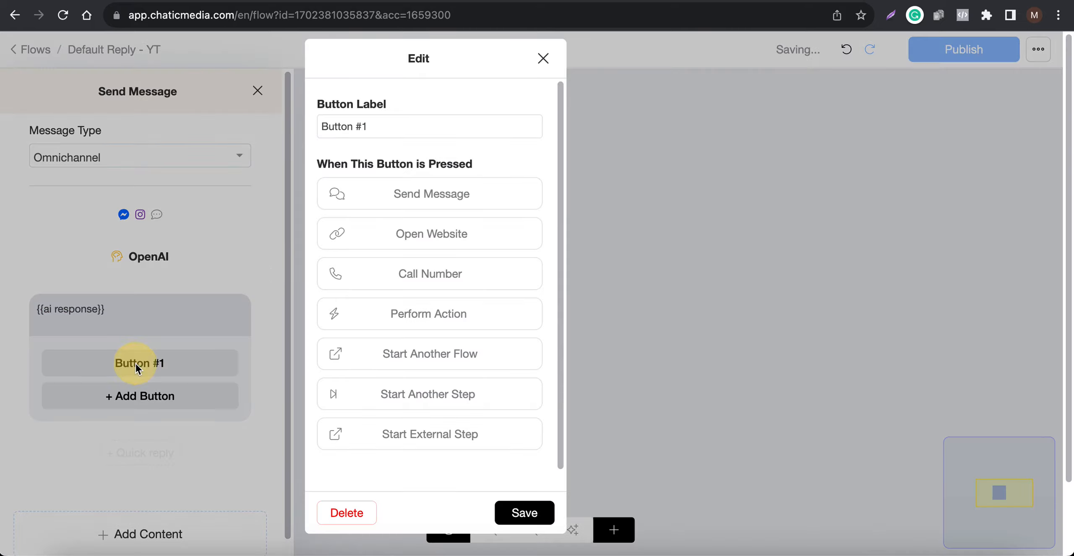
pyautogui.moveTo(416, 121); pyautogui.dragTo(252, 114)
pyautogui.moveTo(391, 127); pyautogui.dragTo(178, 106)
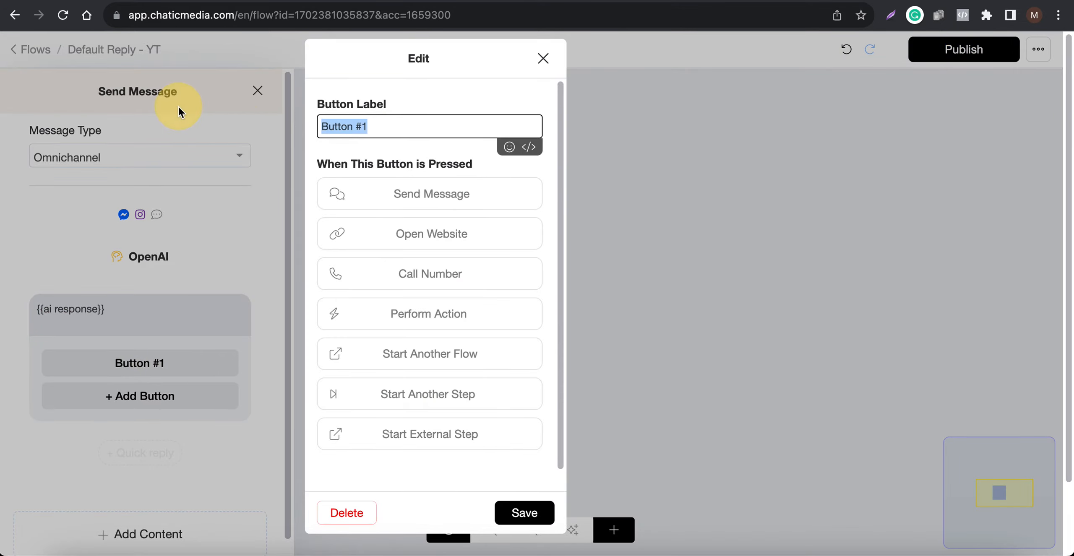
pyautogui.write('Bi')
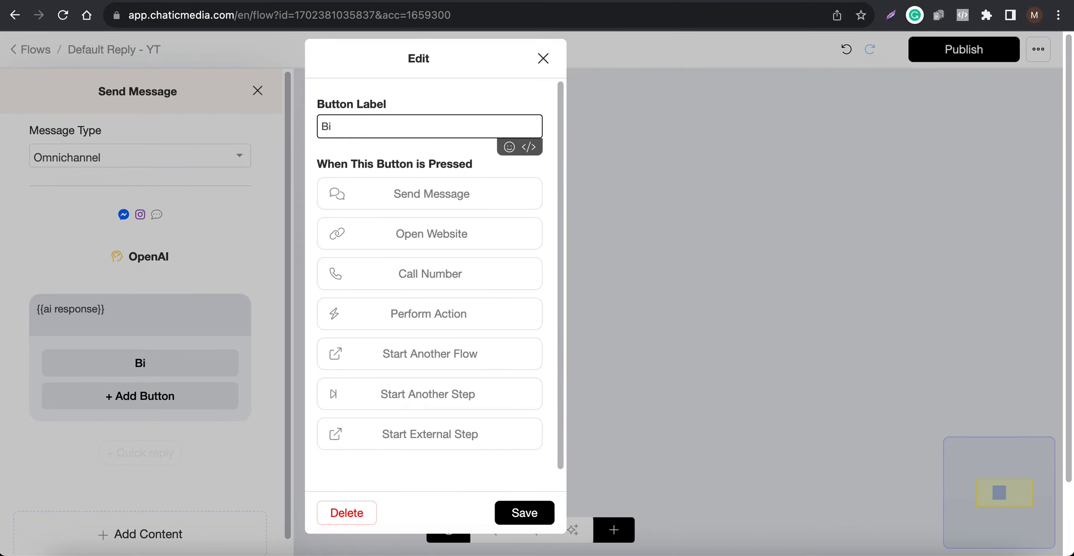
pyautogui.press('BackSpace')
pyautogui.write('ook A Call')
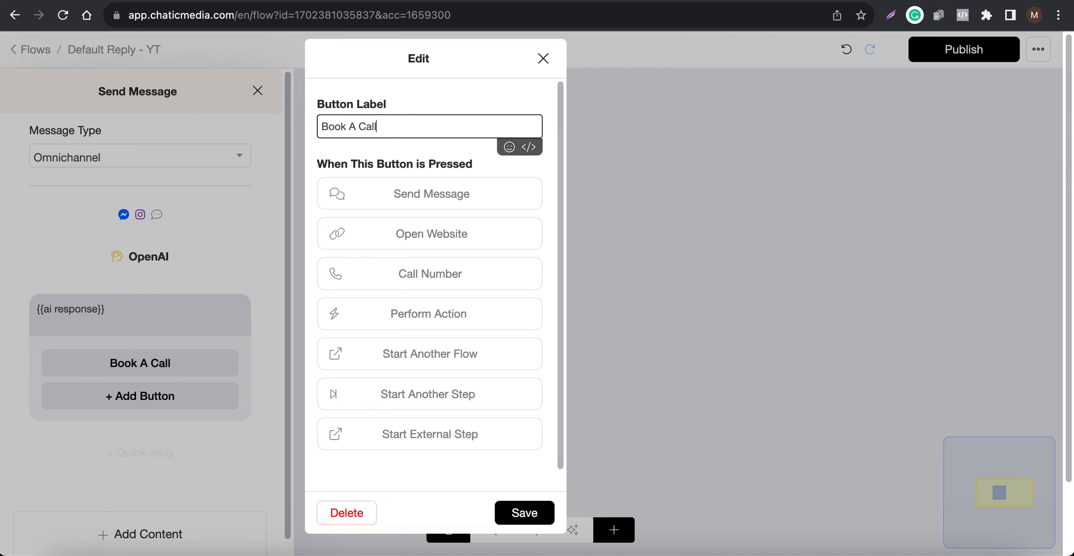
# - Make the Book A Call button open the website call.chaticmedia.com and save the button
pyautogui.click(431, 254)
pyautogui.click(396, 262)
pyautogui.write('call.chaticmedia.com')
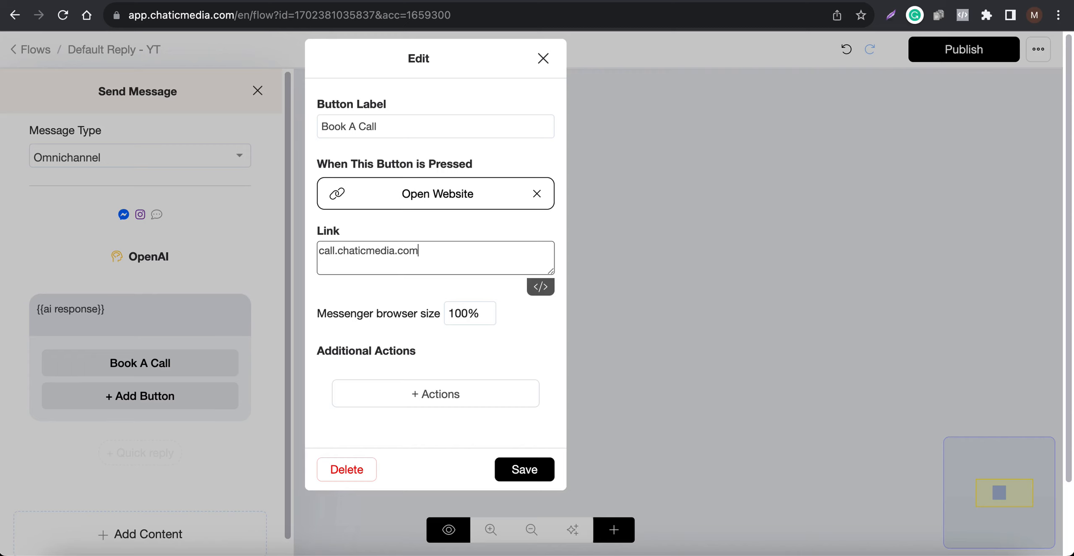
pyautogui.click(509, 466)
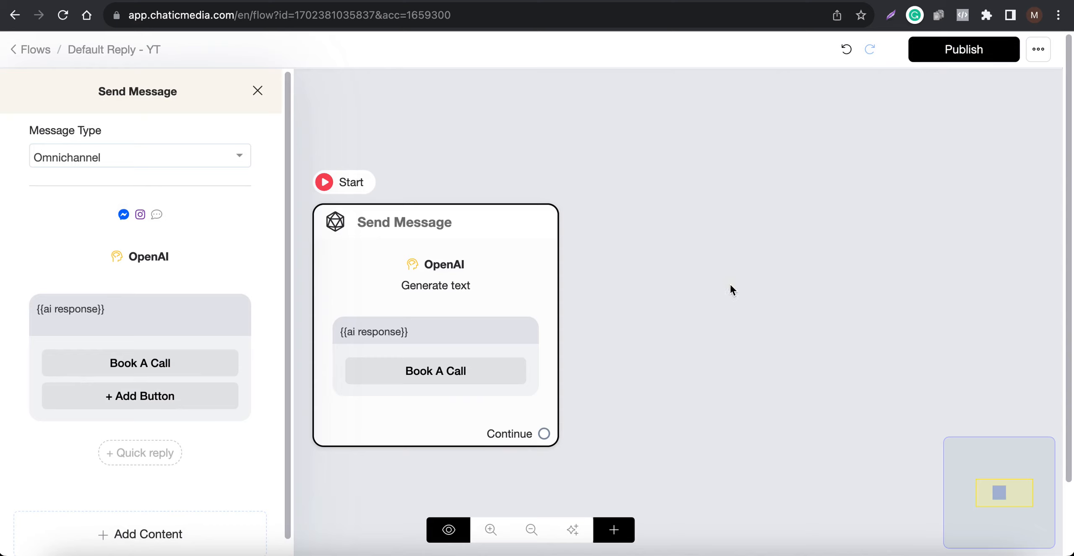
# - Publish the "Default Reply - YT" flow and check the ChatGPT Automated Responses setting in Integrations
pyautogui.click(744, 282)
pyautogui.click(978, 52)
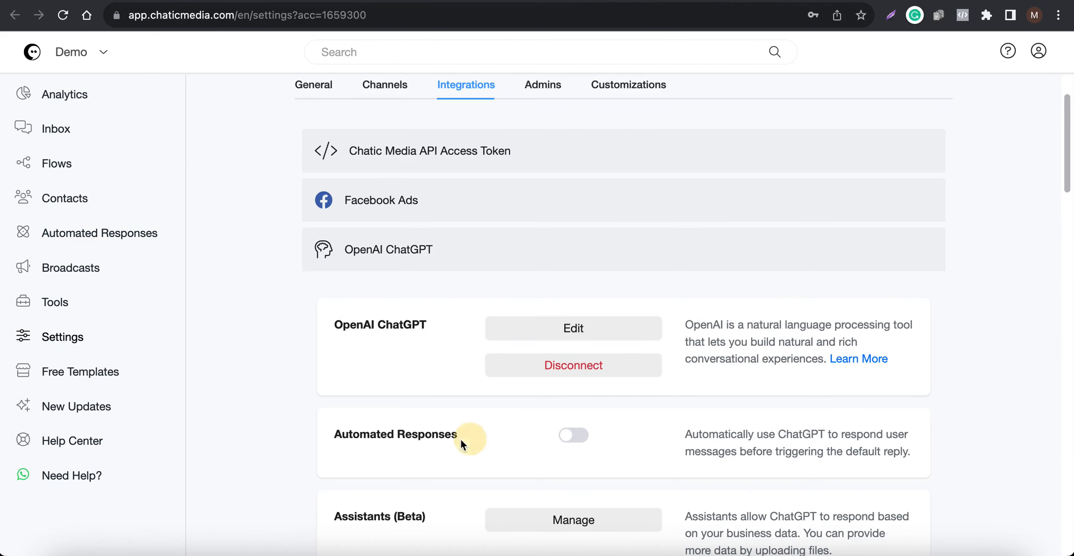
pyautogui.moveTo(460, 440); pyautogui.dragTo(322, 441)
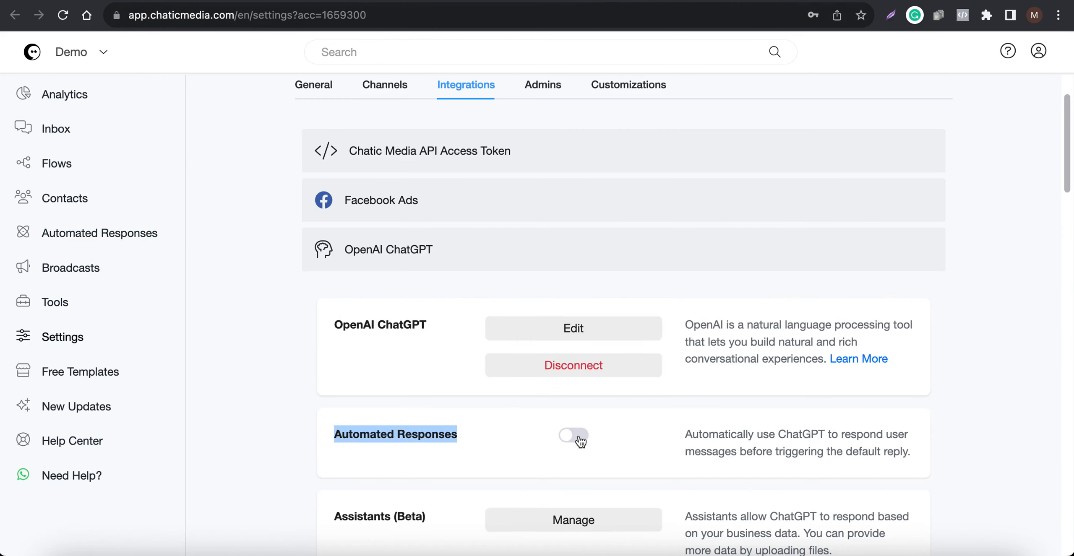
# - Set the account's Default Reply to the "Default Reply - YT" flow in the general settings
pyautogui.click(314, 86)
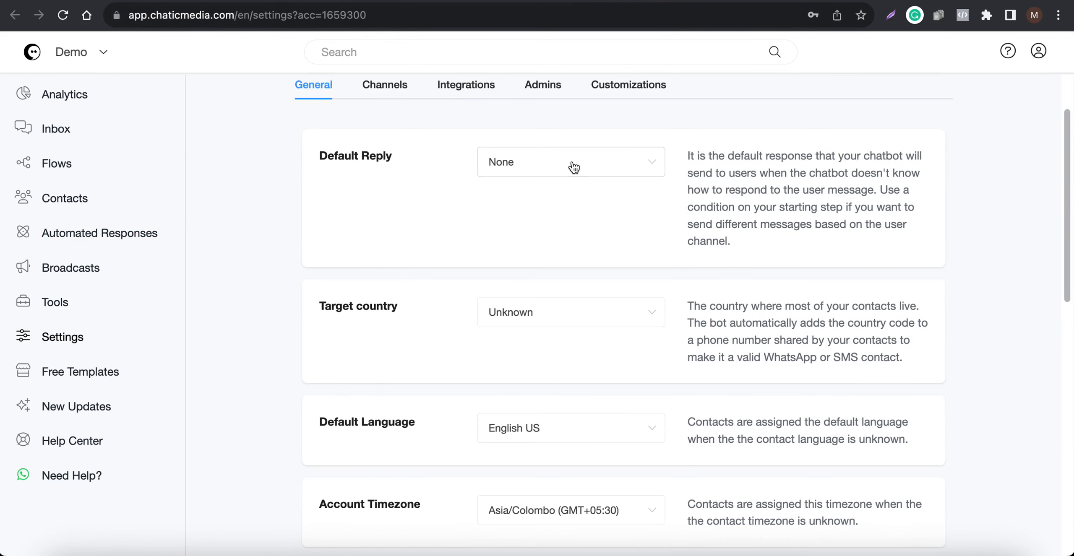
pyautogui.click(63, 15)
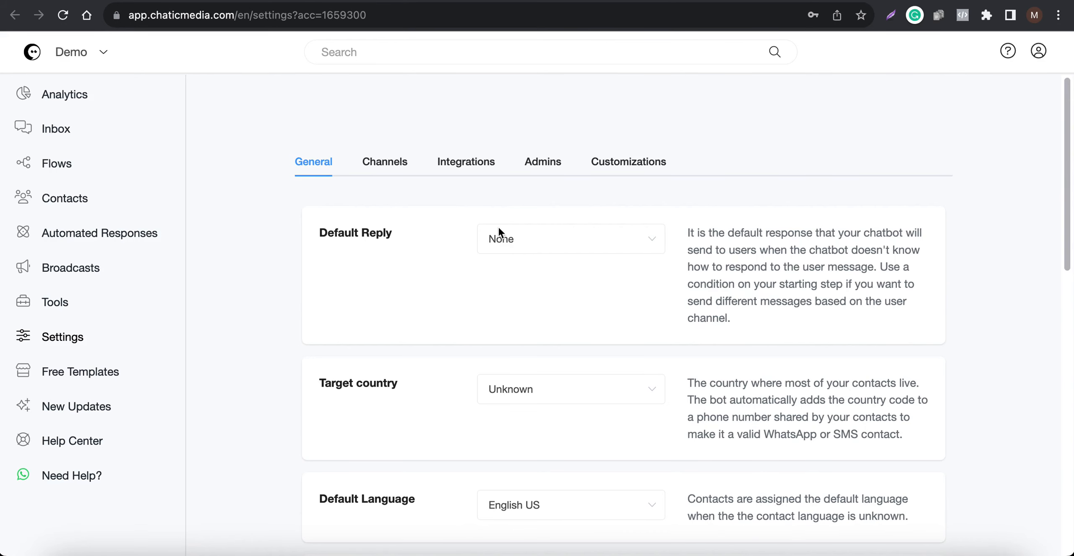
pyautogui.click(501, 235)
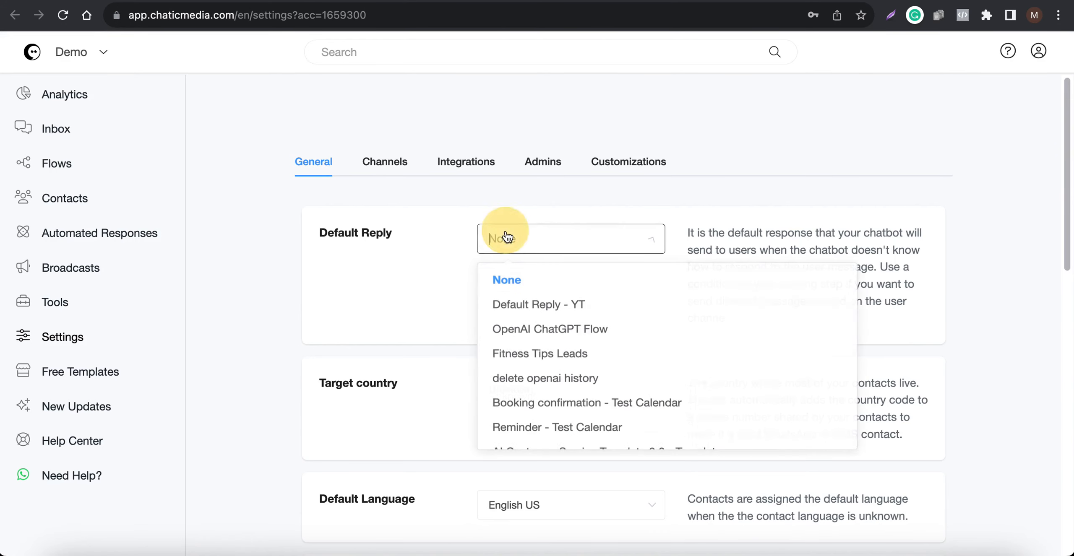
pyautogui.click(545, 310)
pyautogui.click(1000, 52)
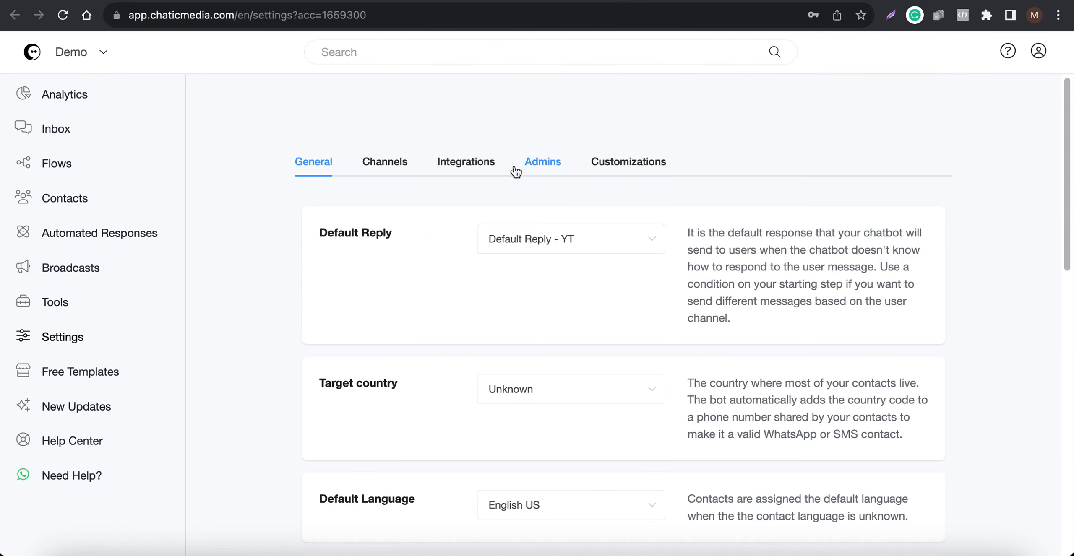
# - Check the ChatGPT Automated Responses switch in Integrations and the Default Reply selection in the general settings
pyautogui.click(455, 165)
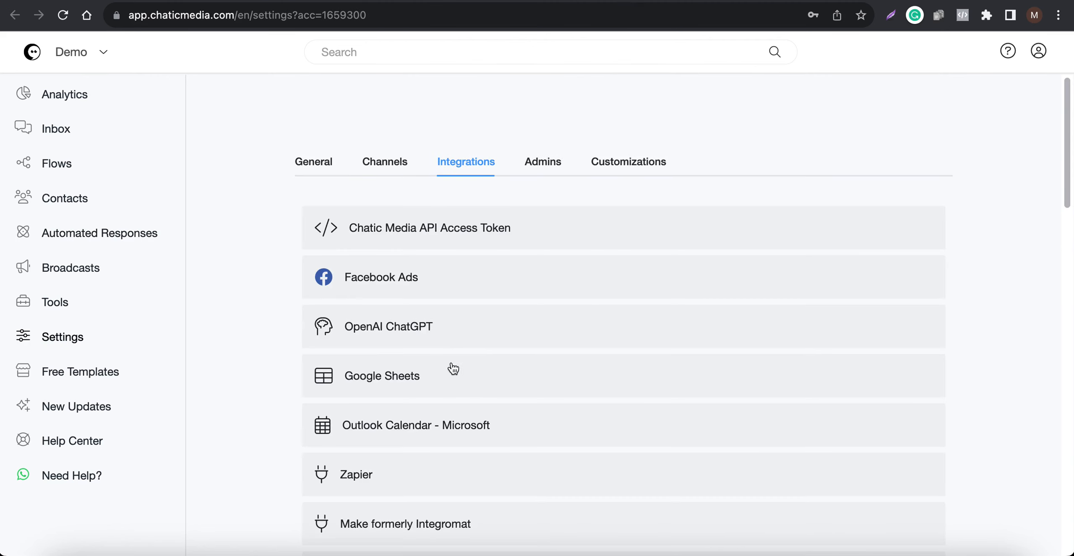
pyautogui.click(408, 324)
pyautogui.scroll(-2, 496, 363)
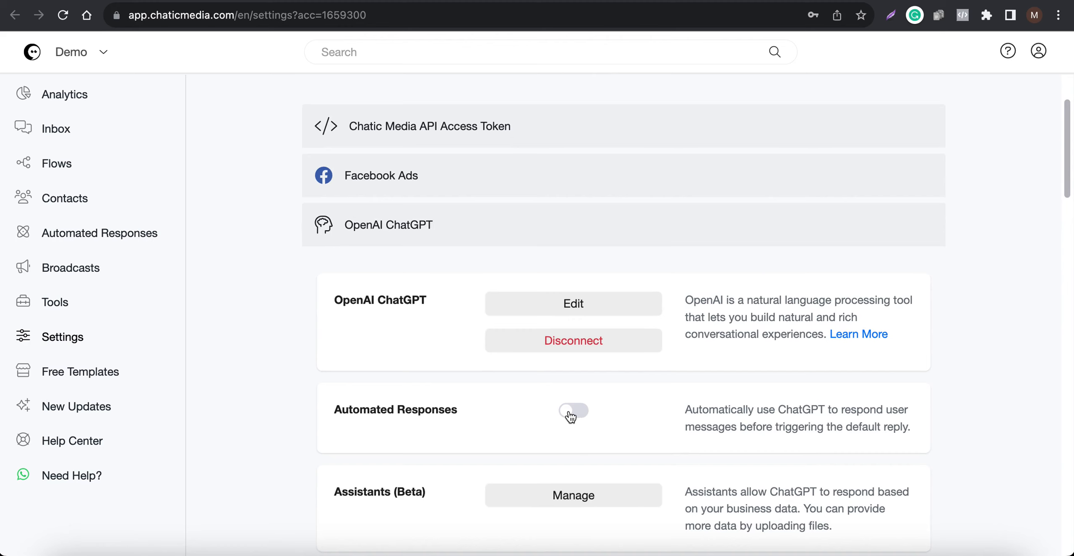
pyautogui.scroll(3, 558, 275)
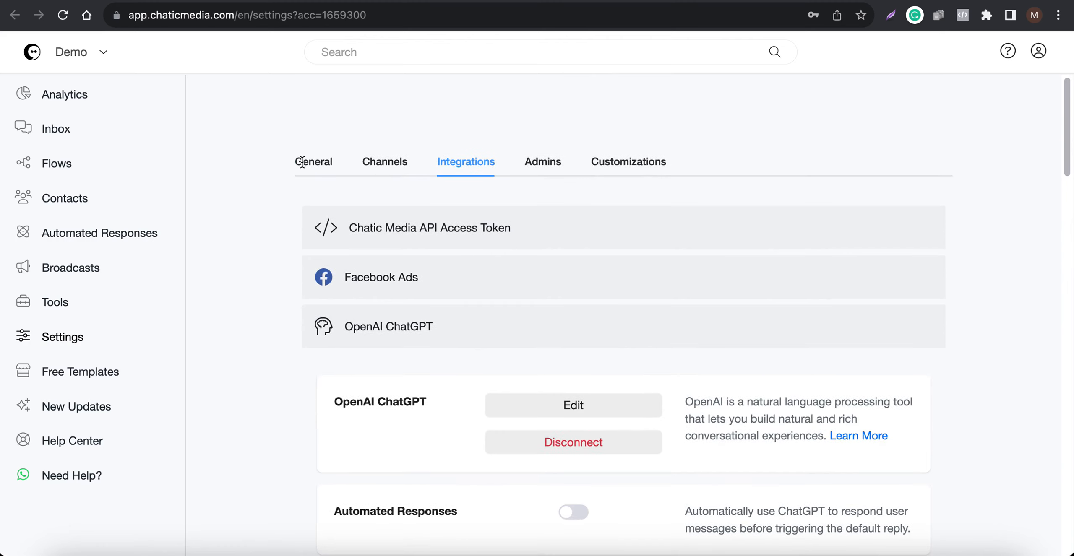
pyautogui.click(301, 162)
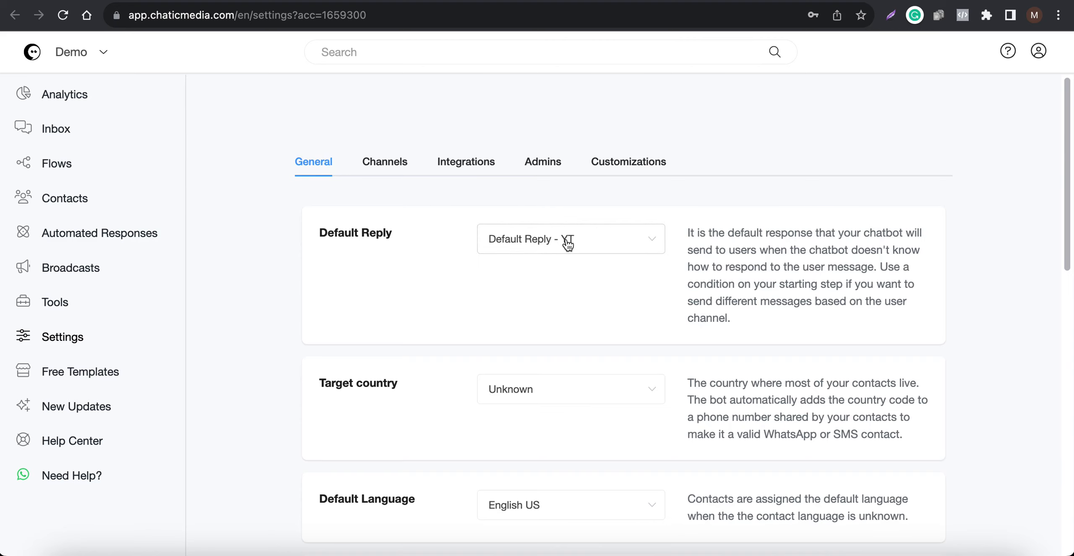
# - Review the OpenAI action and the {{ai response}} message in the "Default Reply - YT" flow and publish the flow again
pyautogui.click(428, 4)
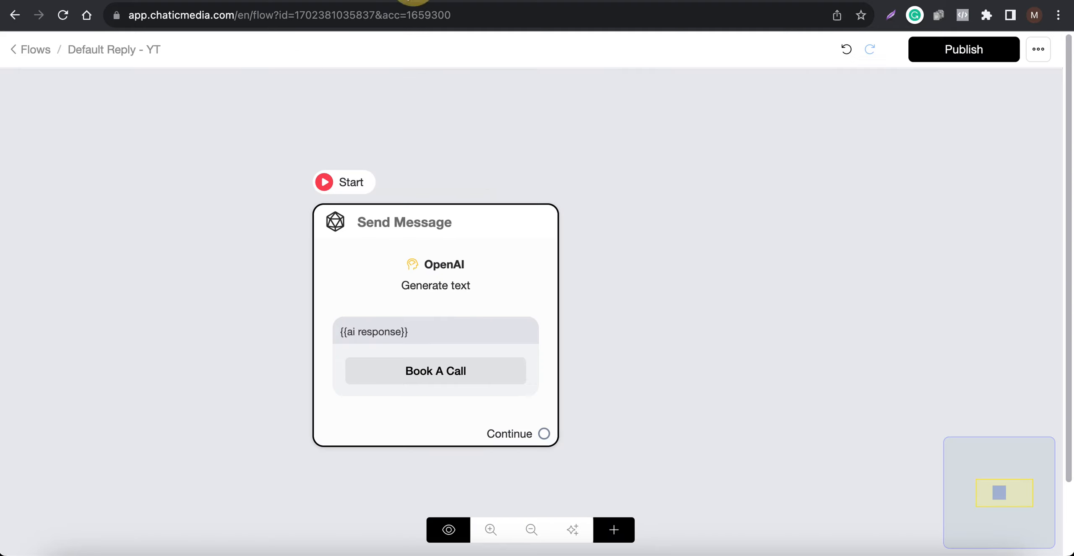
pyautogui.click(458, 285)
pyautogui.click(149, 258)
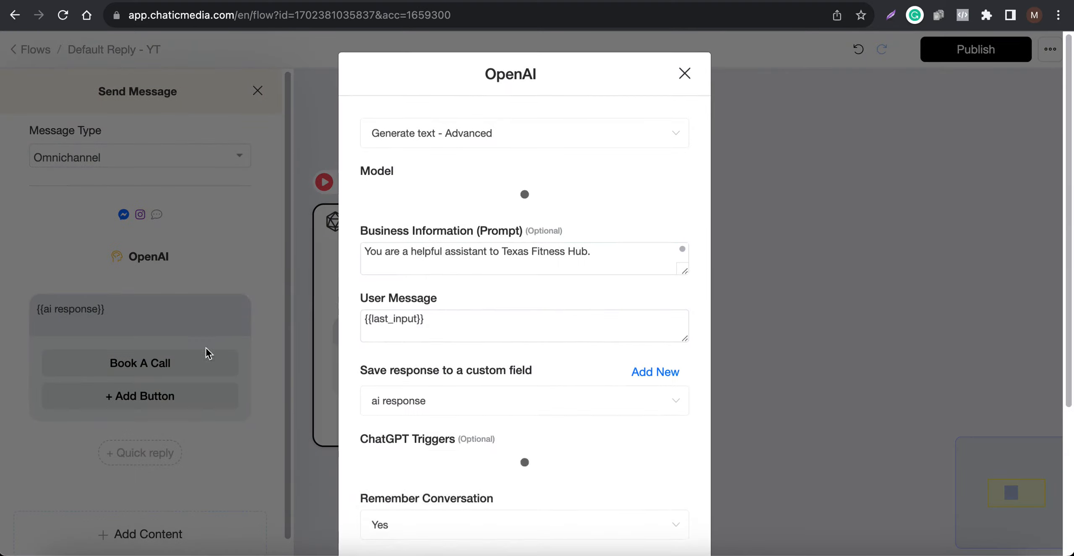
pyautogui.scroll(-5, 399, 507)
pyautogui.click(400, 507)
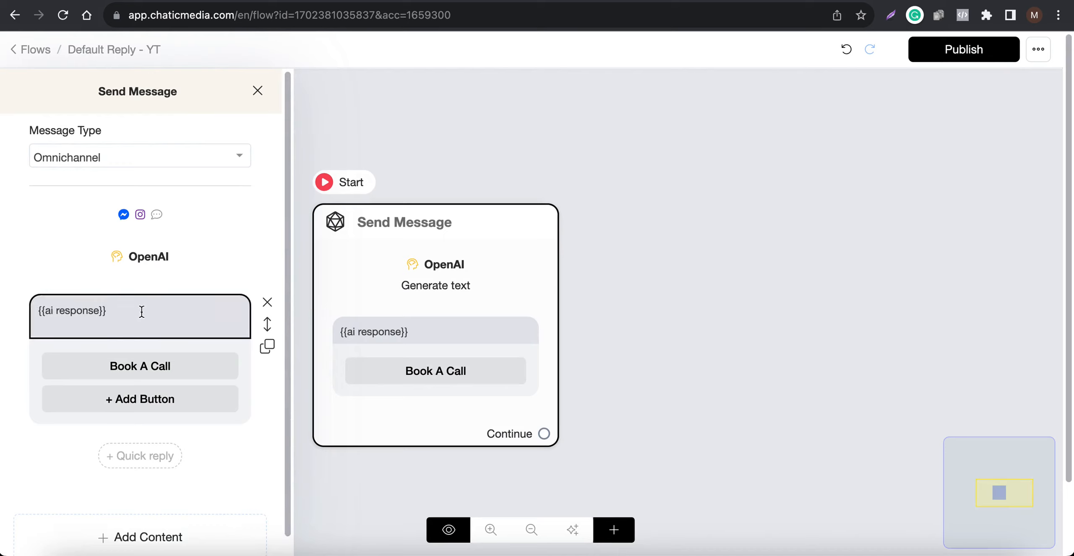
pyautogui.click(667, 313)
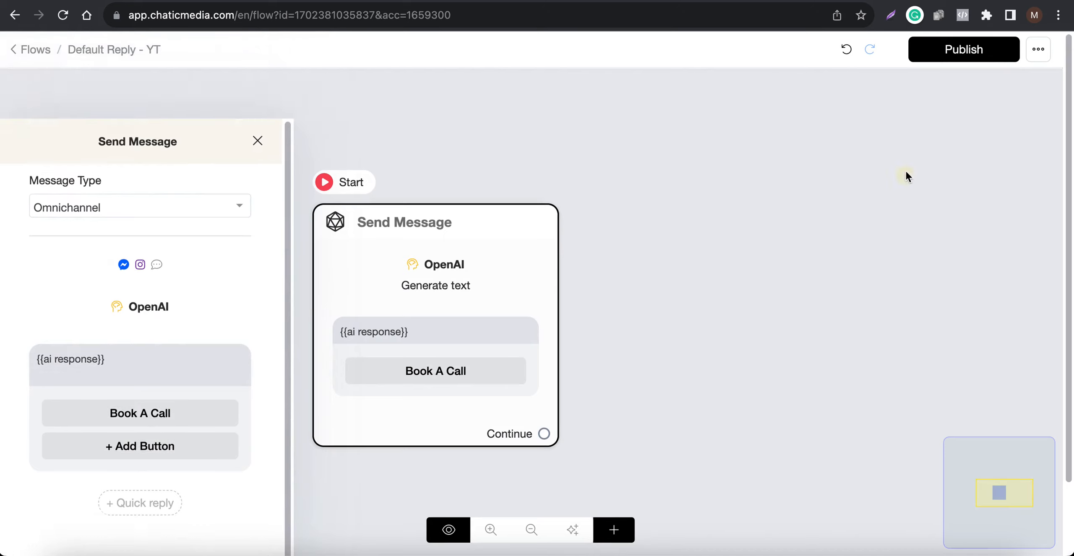
pyautogui.click(984, 50)
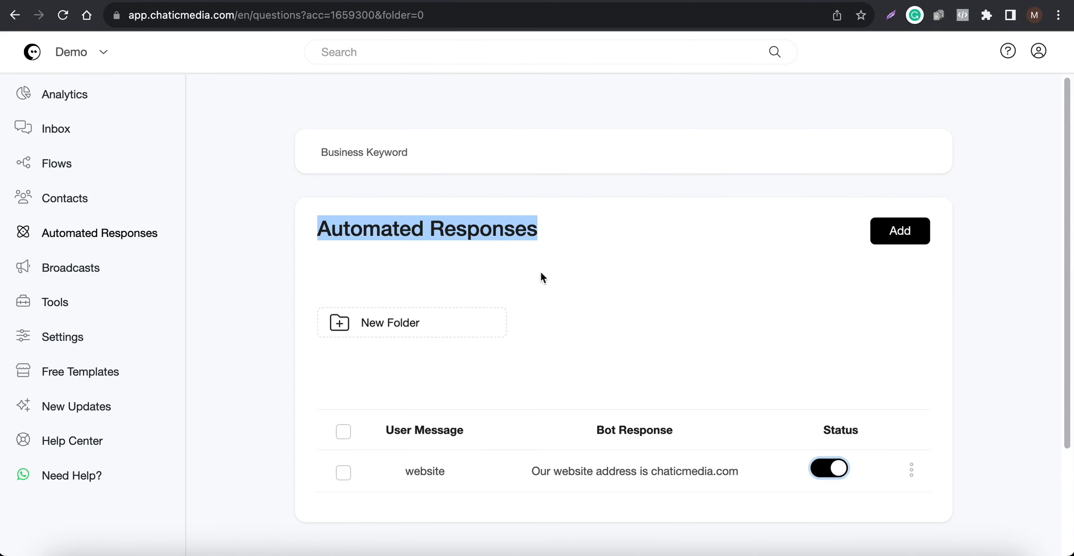
# - Send the keyword "Website" to the chatbot in the mirrored Instagram chat
pyautogui.click(927, 552)
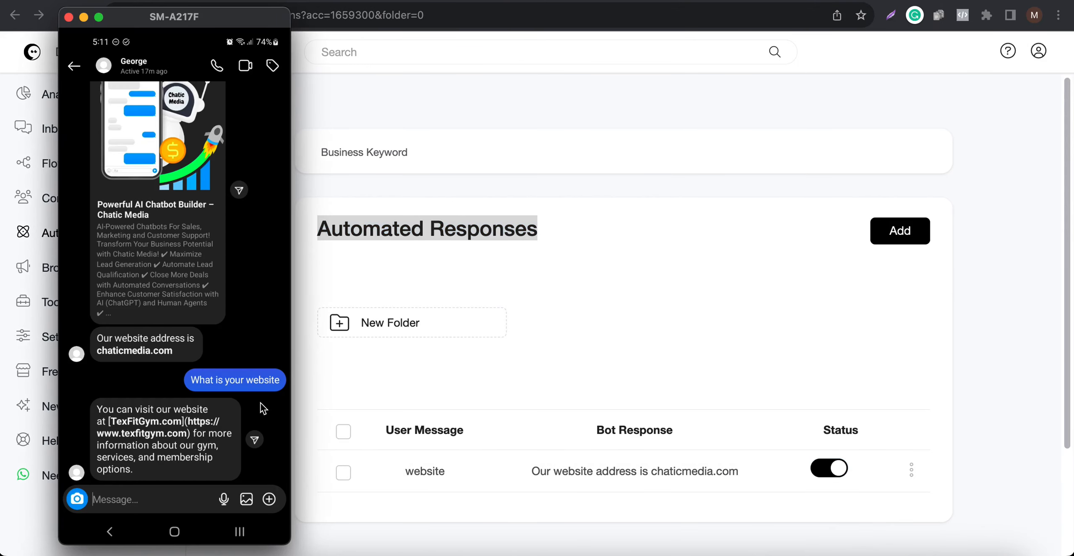
pyautogui.write('Webiste')
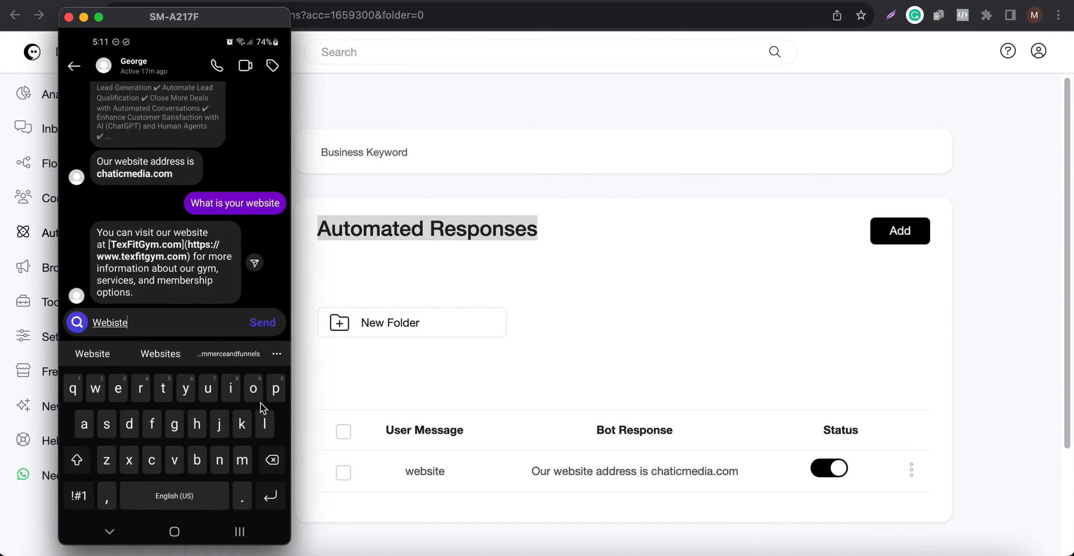
pyautogui.press('Return')
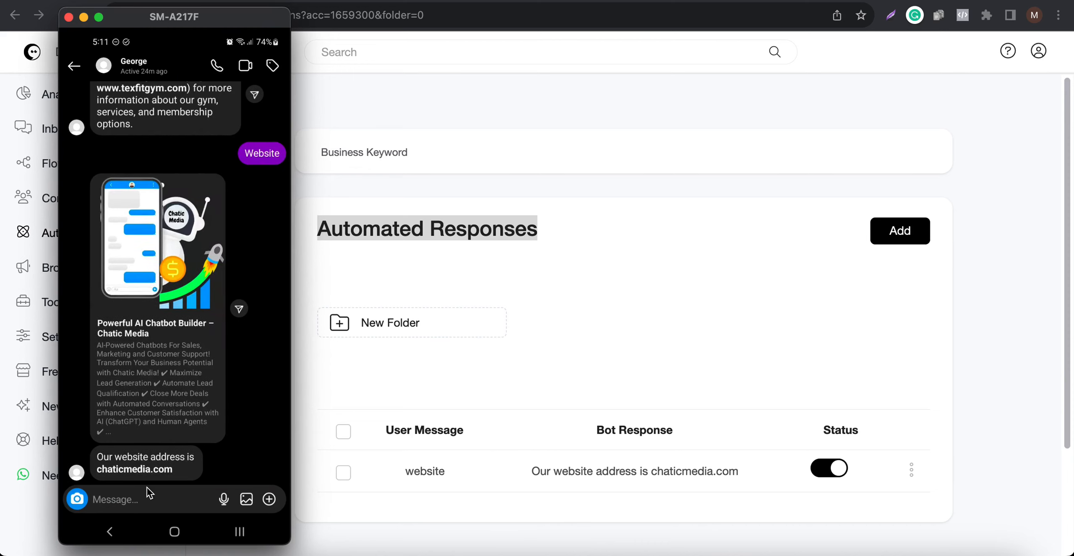
# - Open the flow's OpenAI action, enlarge the Business Information prompt and examine its contact details
pyautogui.click(718, 394)
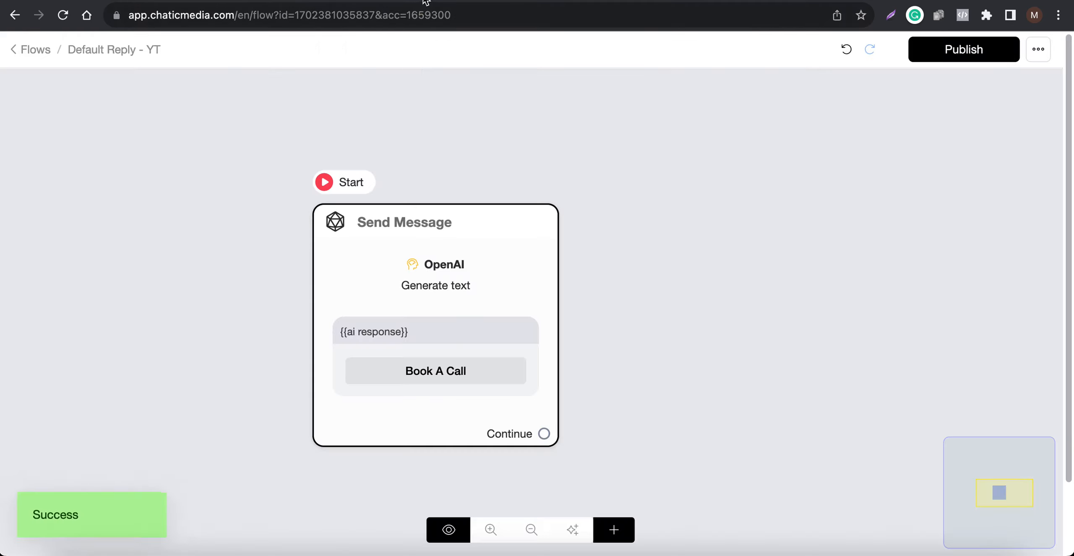
pyautogui.click(384, 268)
pyautogui.click(149, 254)
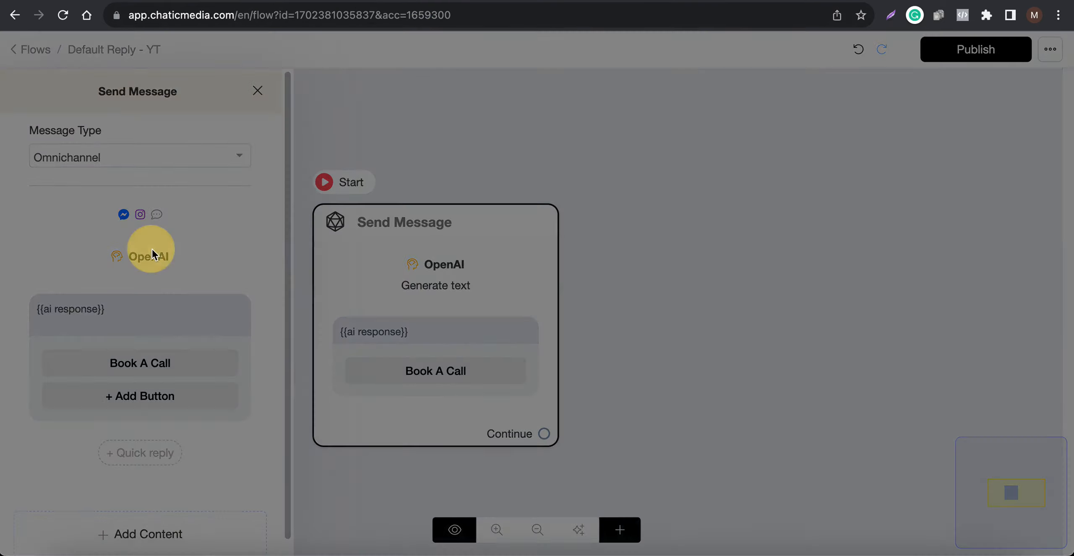
pyautogui.moveTo(683, 277); pyautogui.dragTo(669, 545)
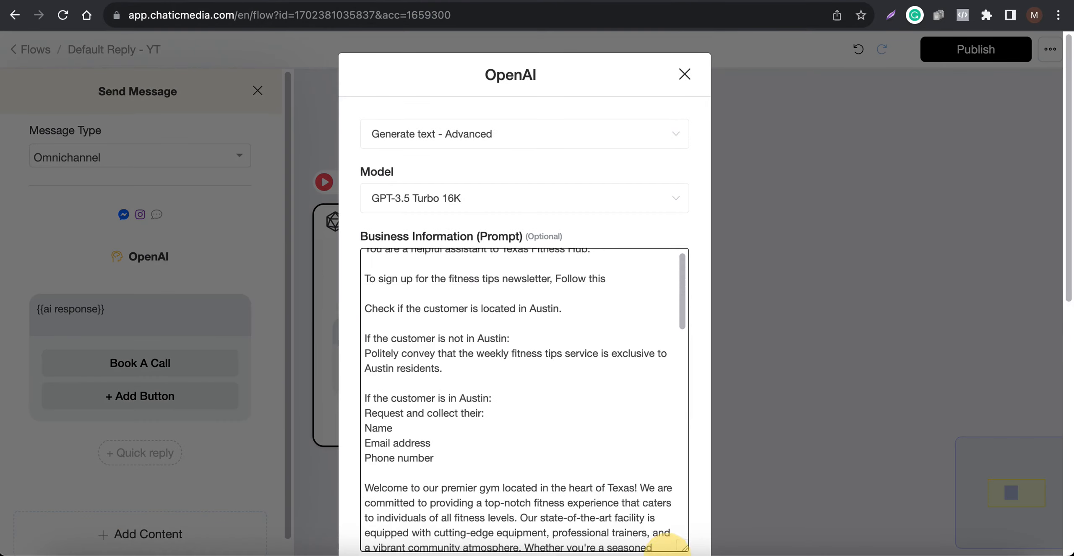
pyautogui.scroll(-10, 520, 419)
pyautogui.scroll(-10, 520, 420)
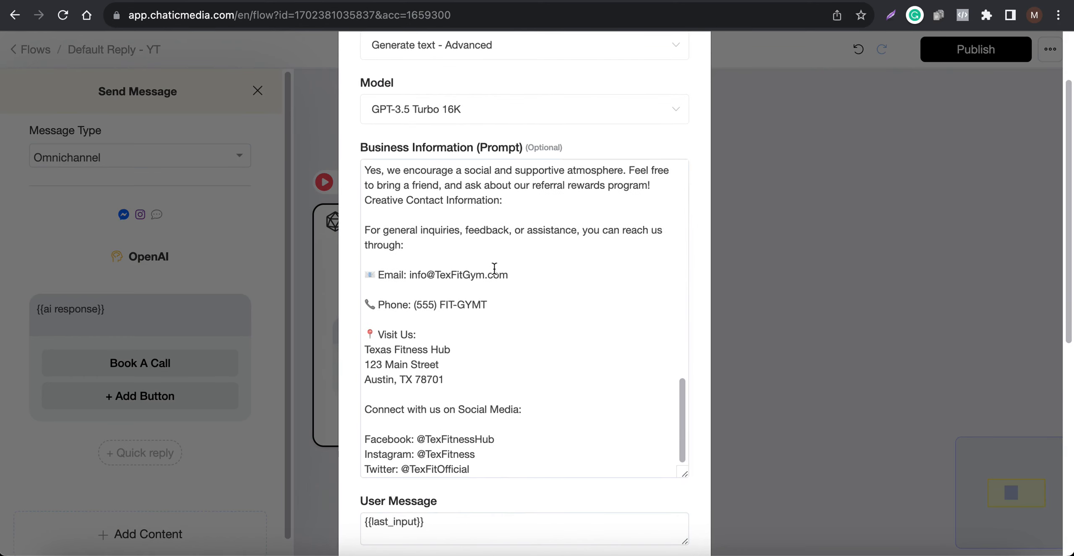
# - Ask the chatbot "What is your email address?" in the mirrored Instagram chat
pyautogui.click(925, 554)
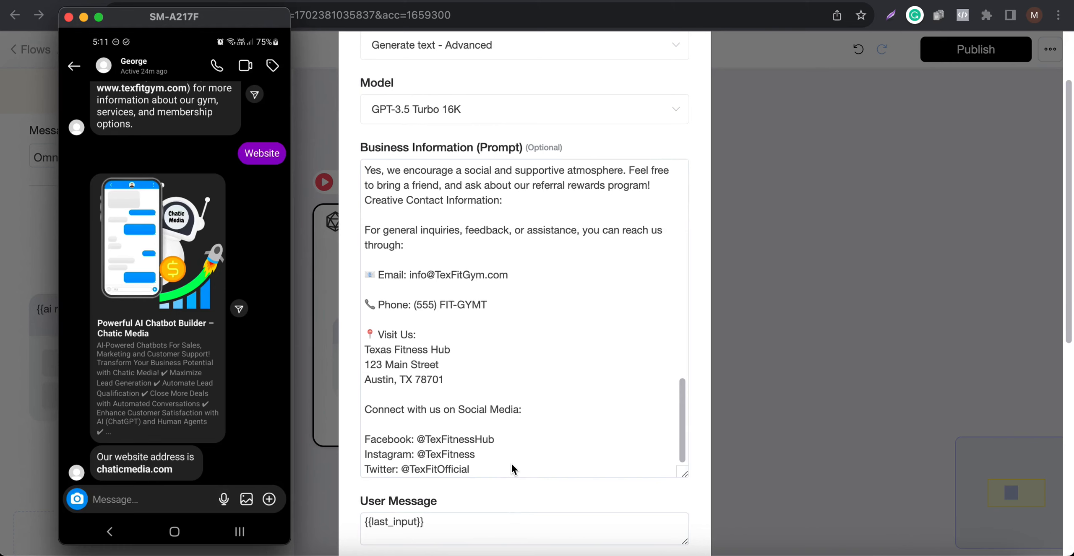
pyautogui.write('What is your emal')
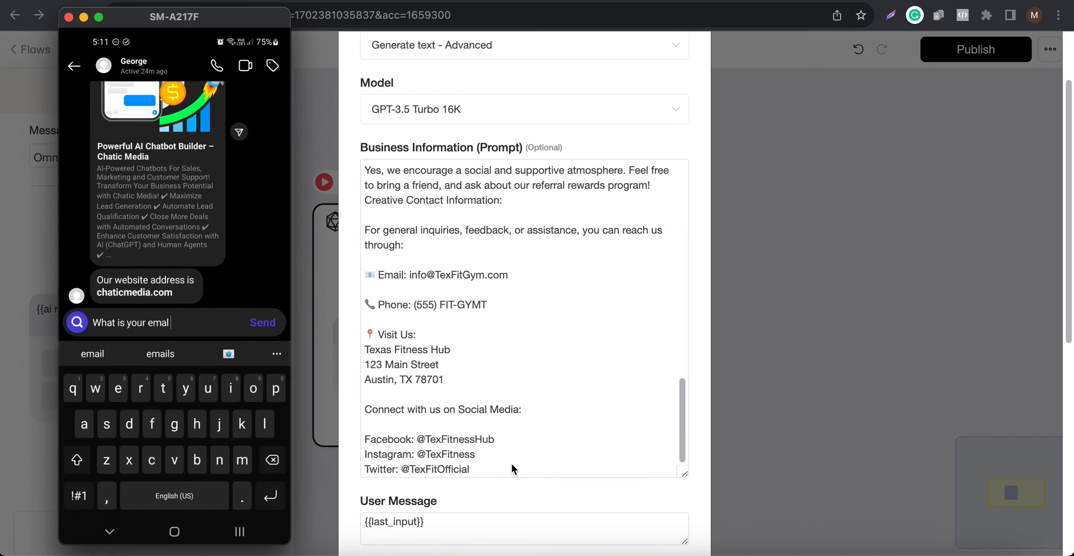
pyautogui.press('BackSpace')
pyautogui.write('i')
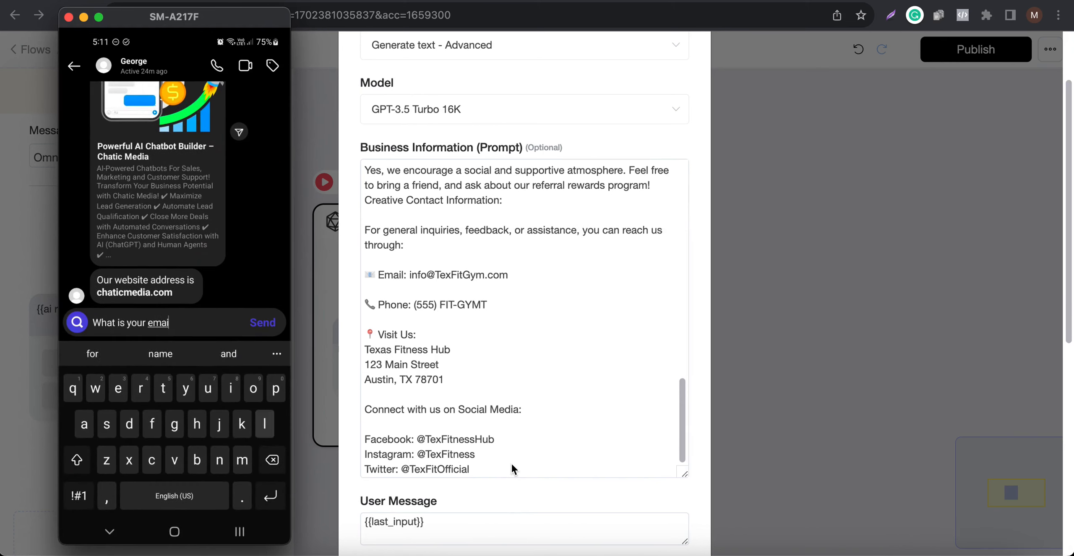
pyautogui.write('l address?')
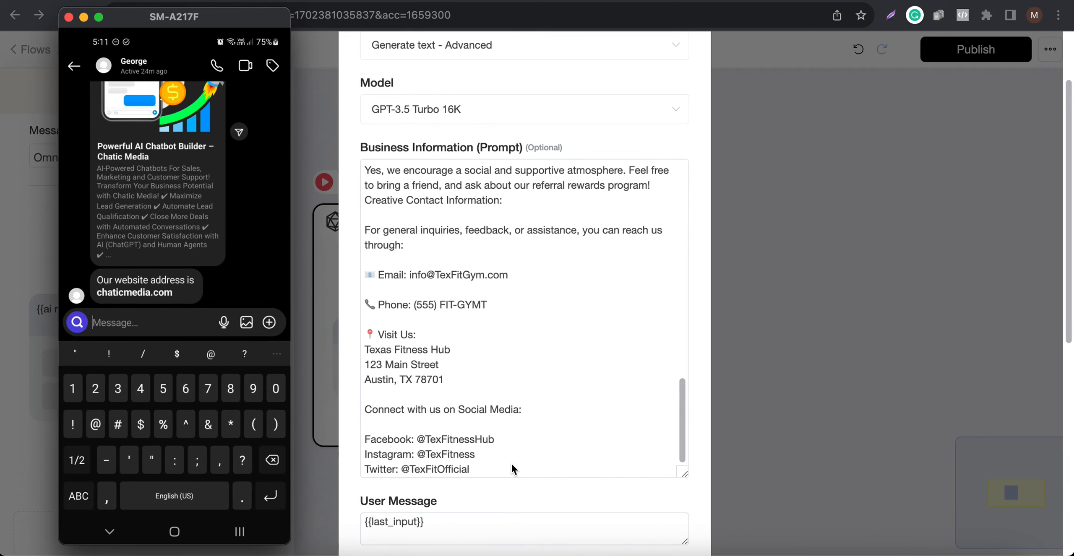
pyautogui.press('Return')
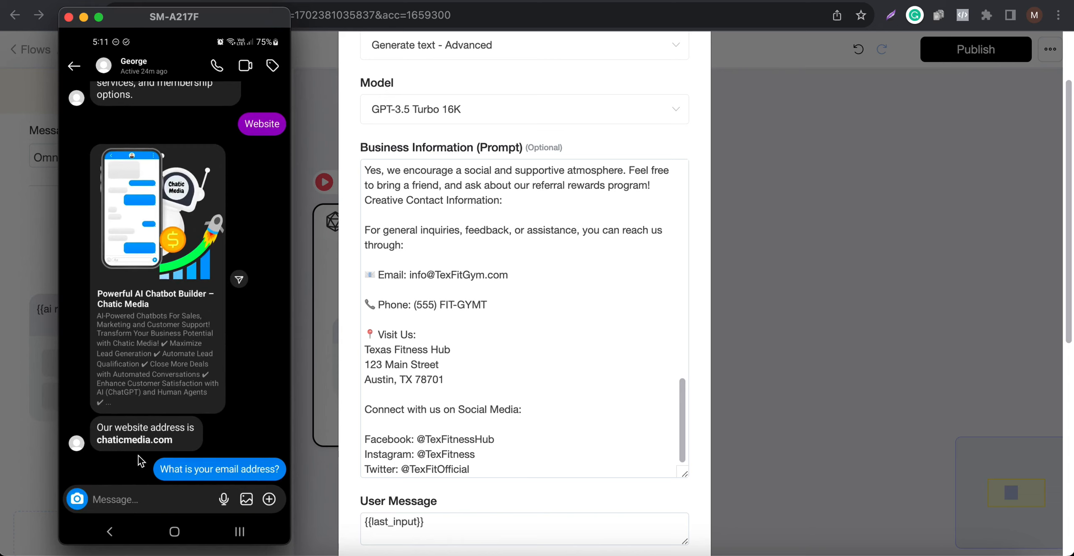
# - Close the OpenAI action's settings and highlight the {{ai response}} text in the Send Message step
pyautogui.click(888, 319)
pyautogui.click(774, 280)
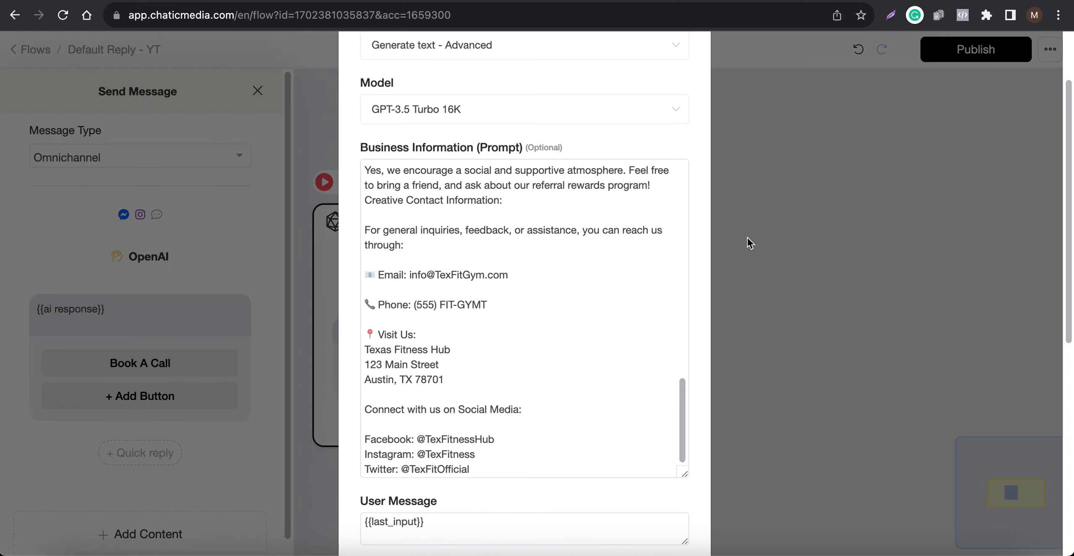
pyautogui.scroll(-10, 547, 409)
pyautogui.click(407, 511)
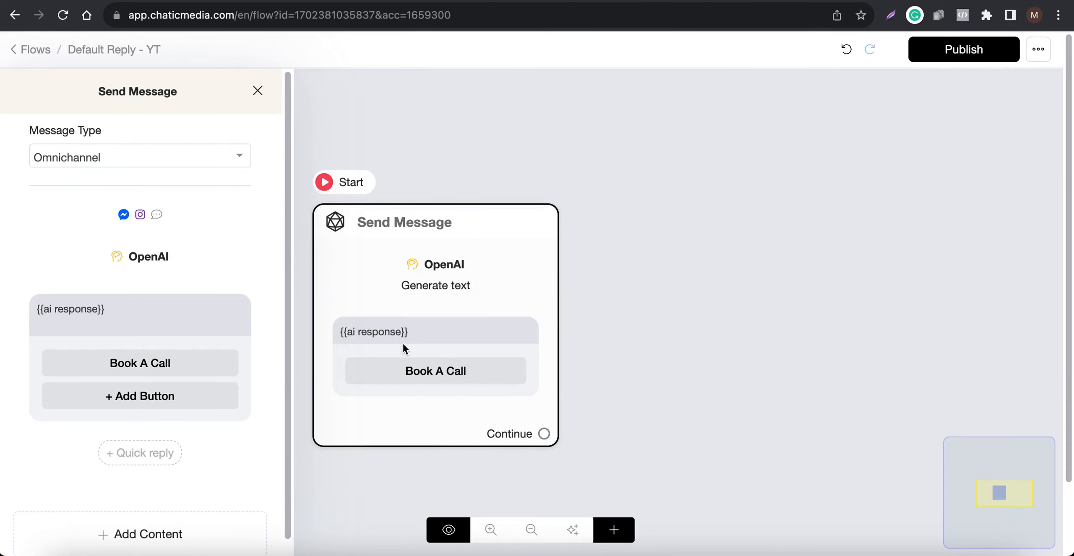
pyautogui.moveTo(162, 311); pyautogui.dragTo(1, 306)
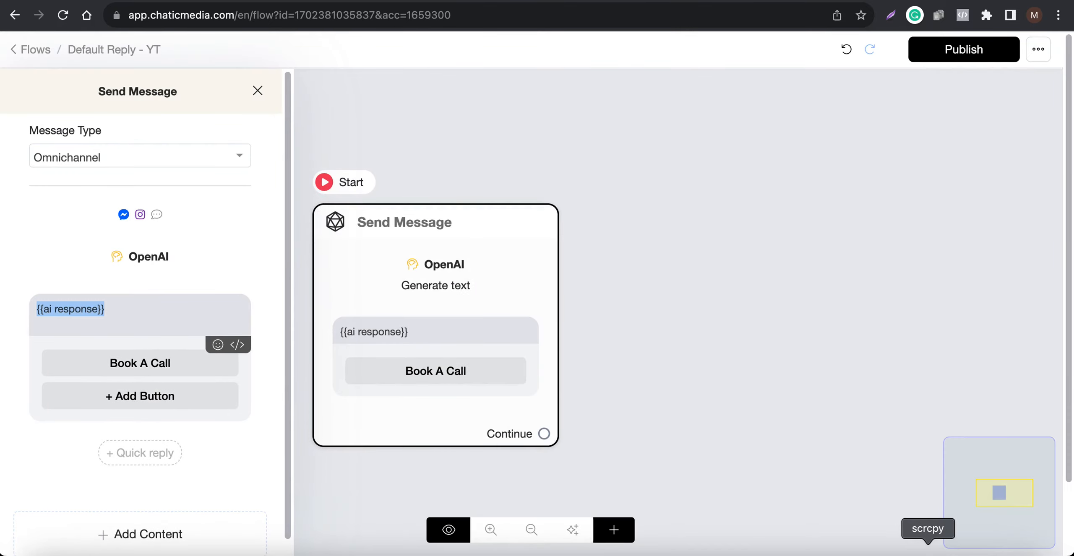
# - Check the email reply in the mirrored Instagram chat and ask the chatbot "What is your phone number?"
pyautogui.click(929, 550)
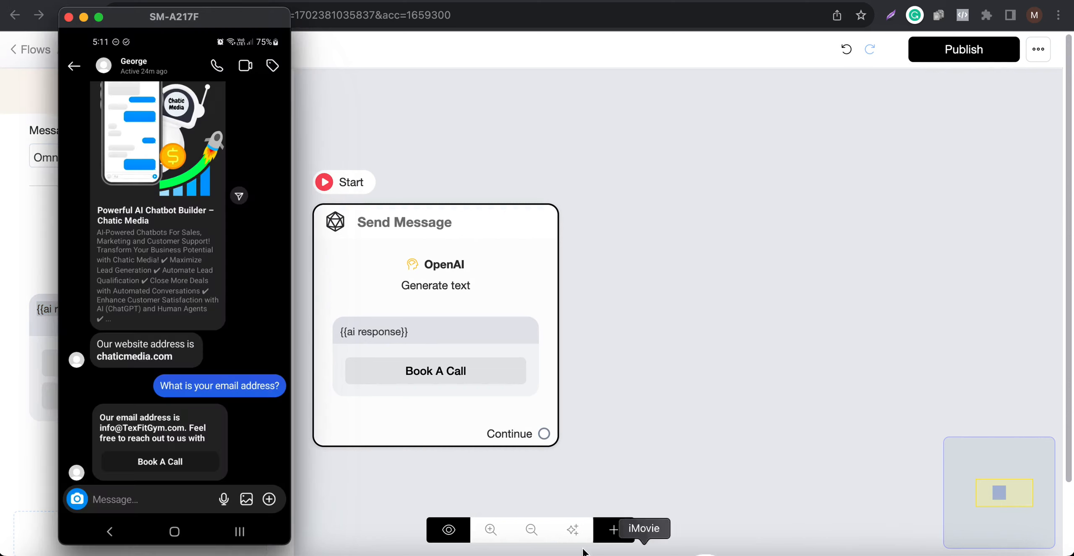
pyautogui.click(123, 508)
pyautogui.write('What is your phone')
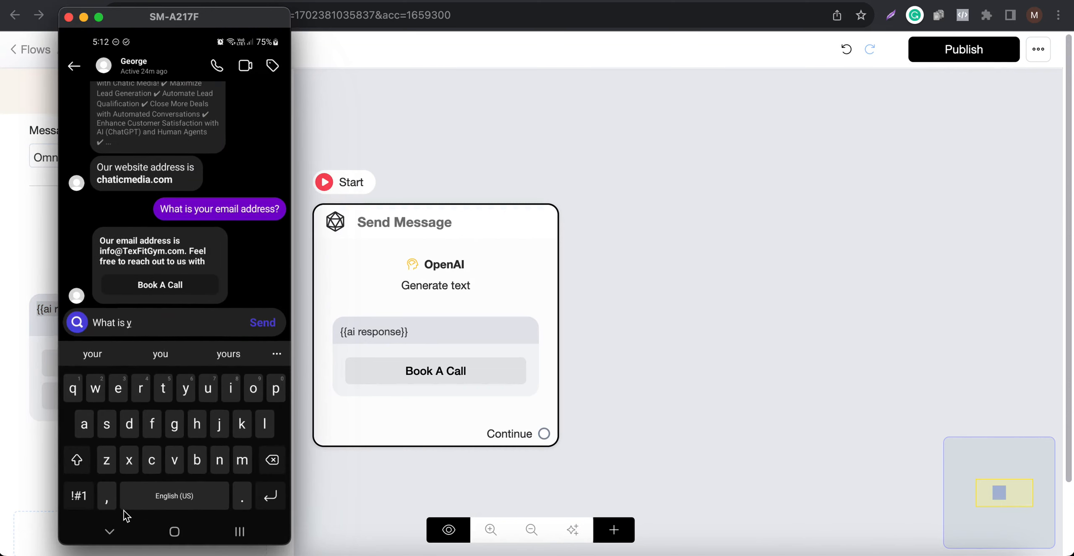
pyautogui.write(' number?')
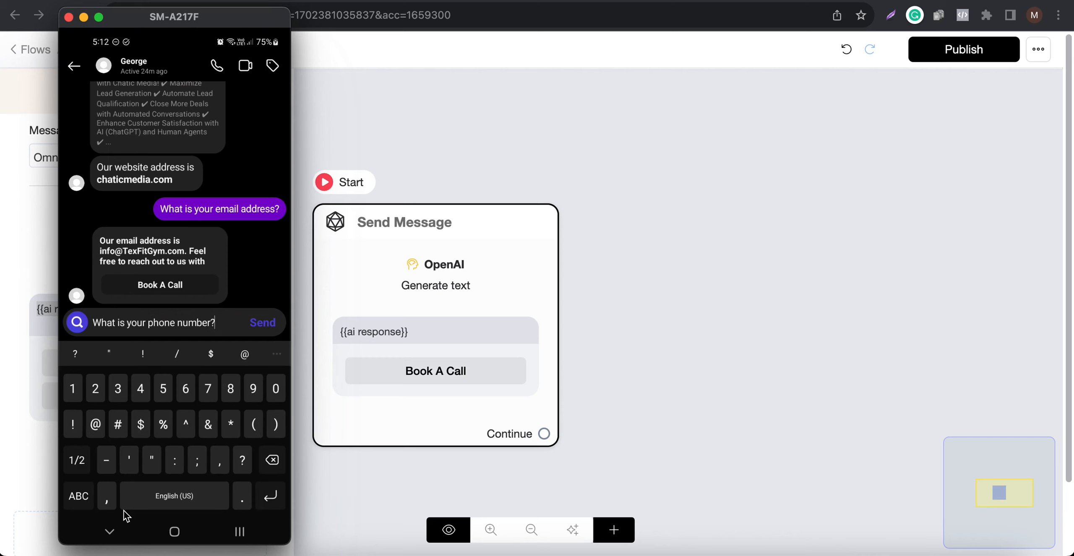
pyautogui.press('Return')
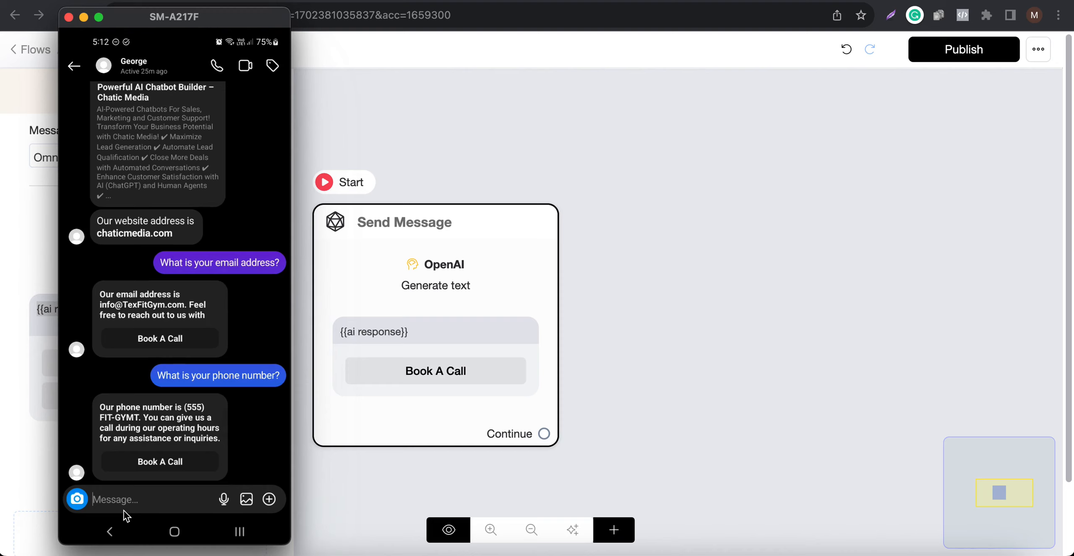
# - View the channel list on platform.chaticmedia.com and switch to the Canva slide "Basic Chatbot Responses"
pyautogui.scroll(2, 76, 243)
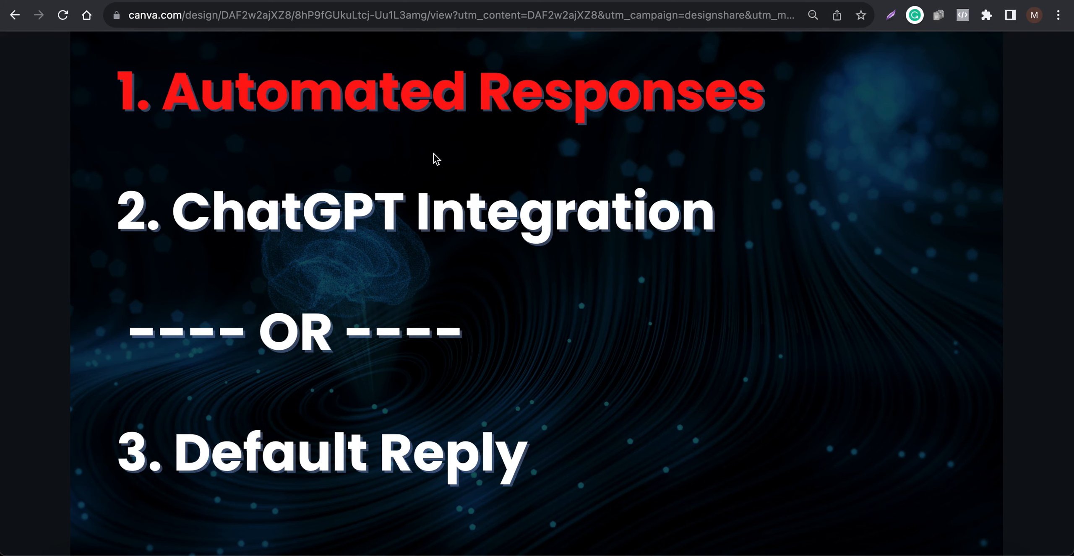
pyautogui.click(262, 152)
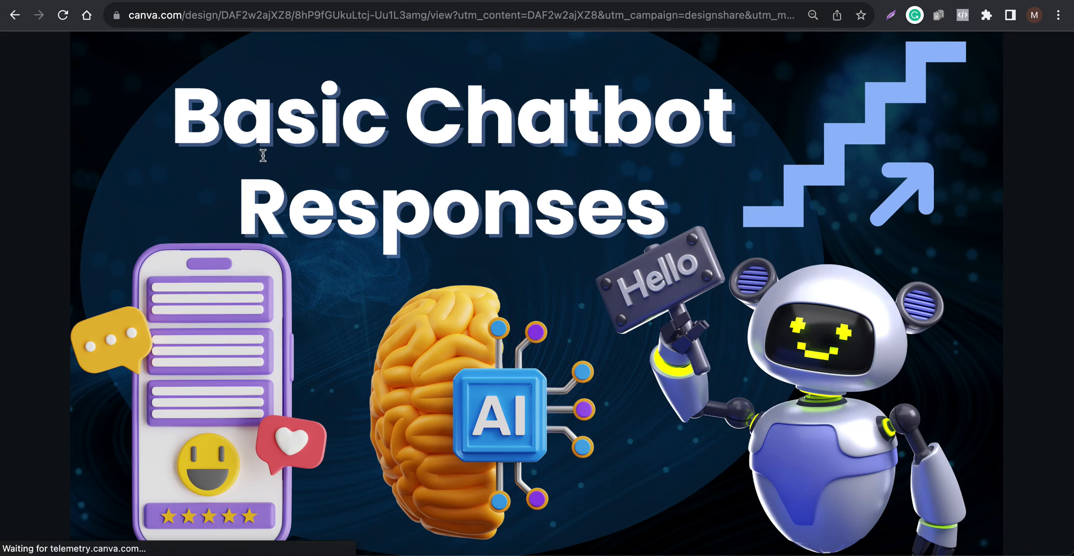